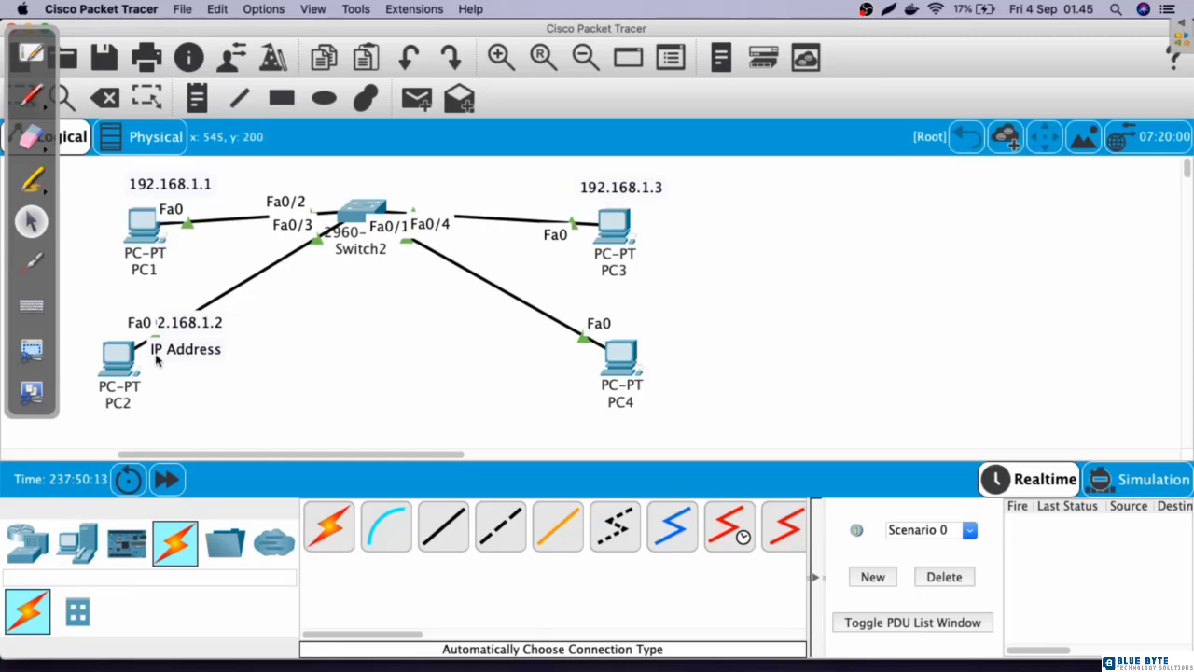
Configure PC4's FastEthernet0 with the static IPv4 address 192.168.1.4 and subnet mask 255.255.255.0.
left_click(621, 359)
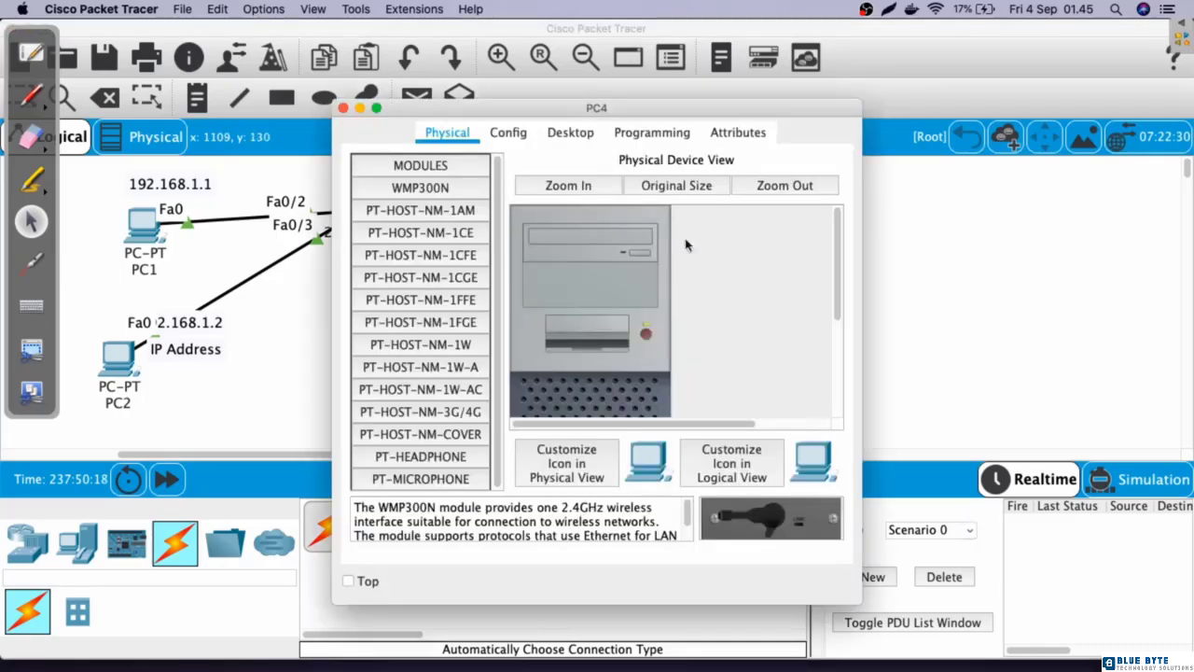
left_click(588, 138)
left_click(445, 231)
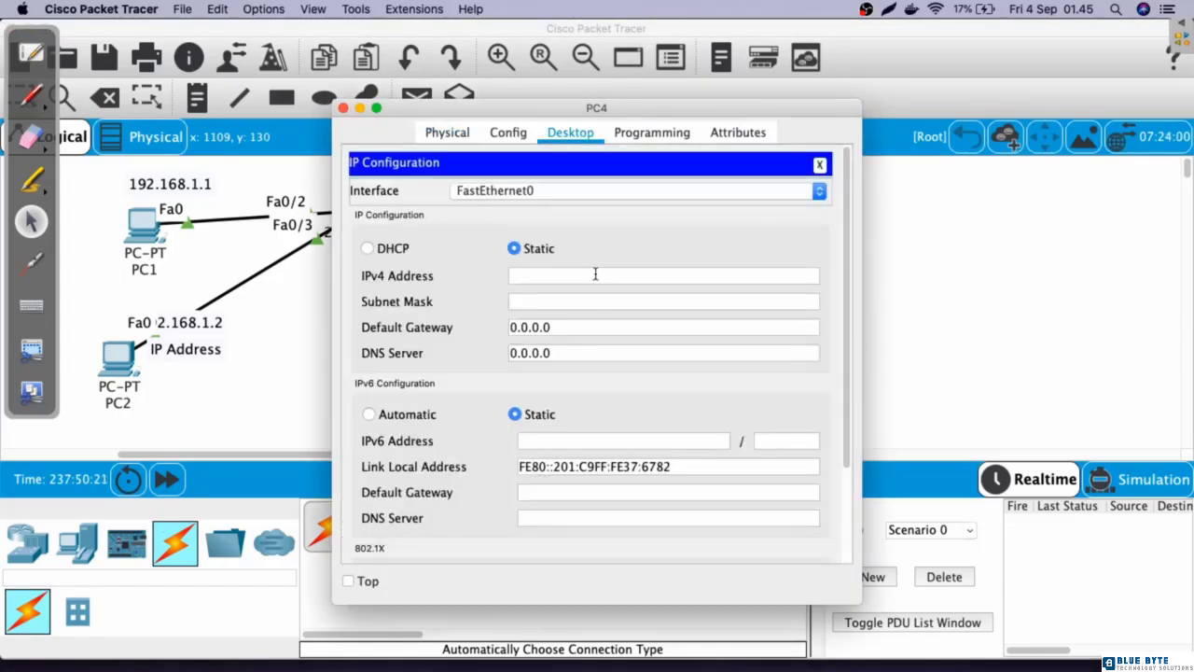
left_click(594, 275)
type("1")
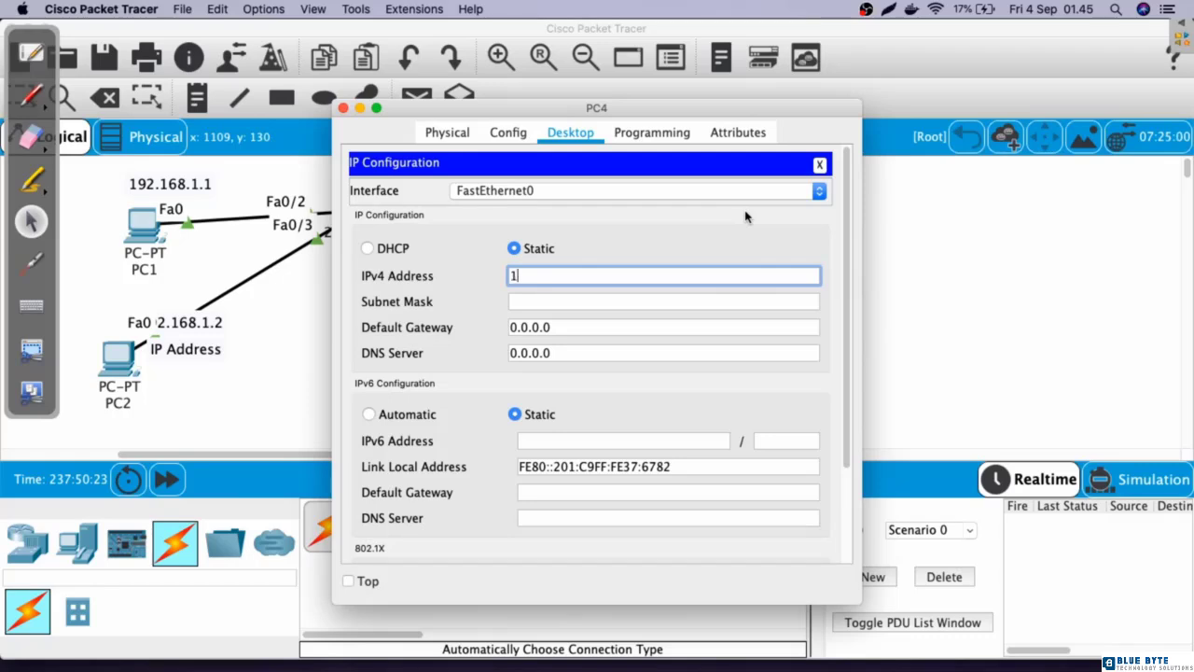
type("92.168.1.4")
key("Tab")
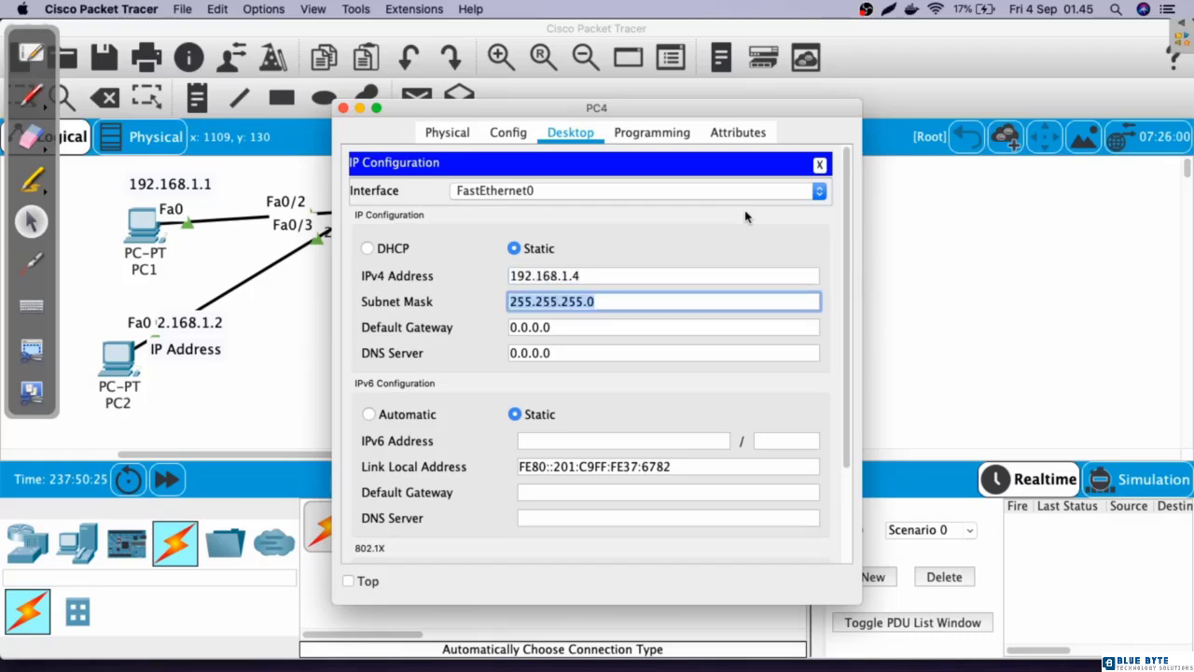
left_click(344, 109)
Check the IP configuration of PC1, PC2 and PC3 one after another.
left_click(142, 222)
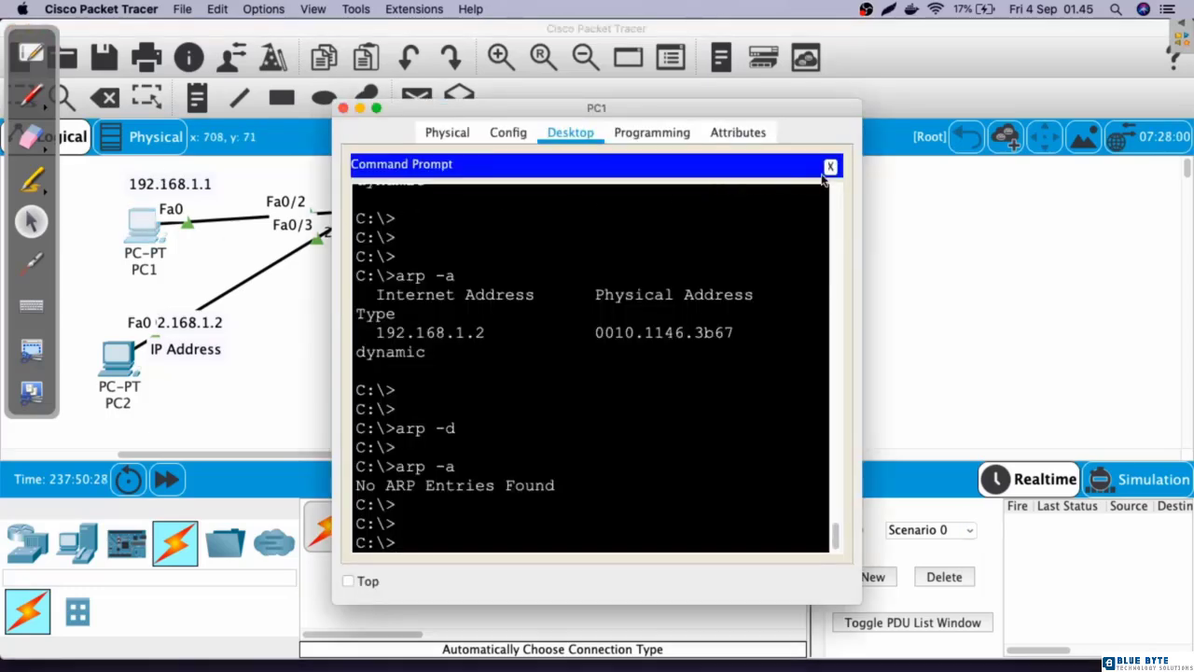
left_click(821, 172)
left_click(388, 209)
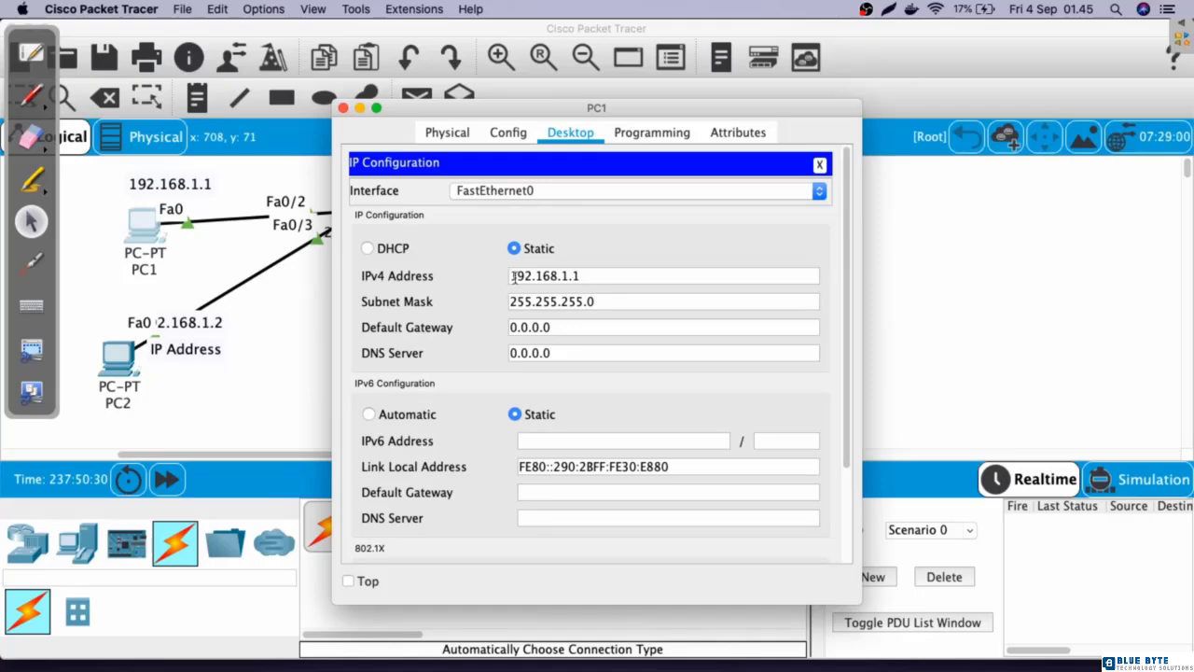
left_click(138, 358)
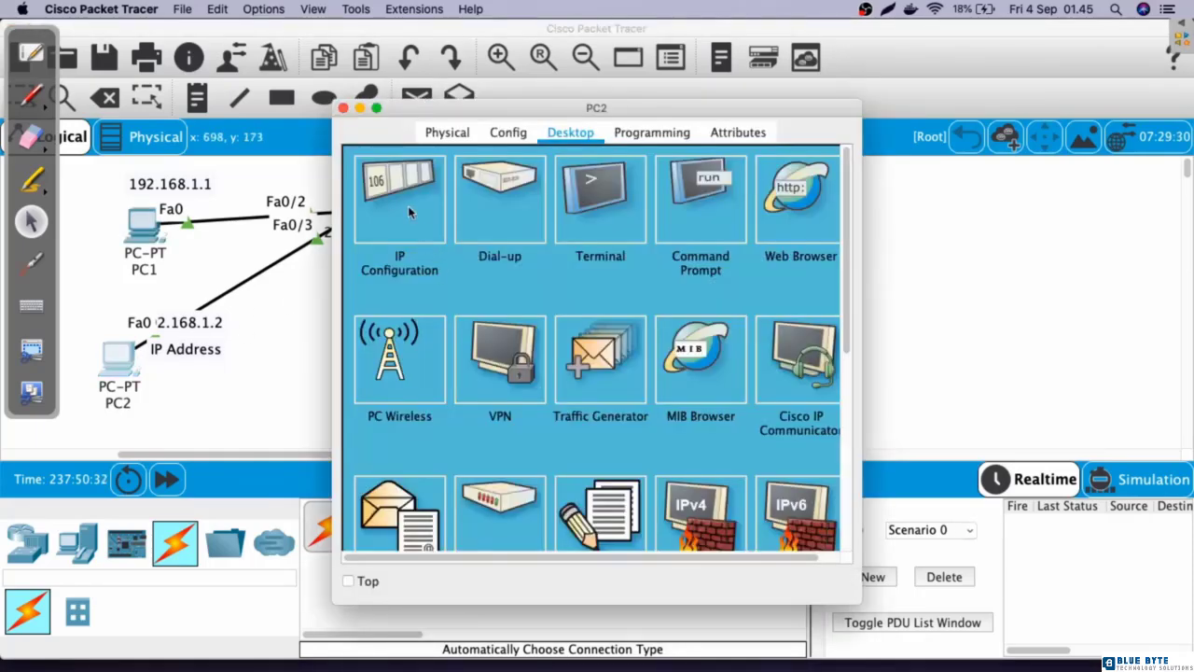
left_click(400, 198)
left_click(658, 240)
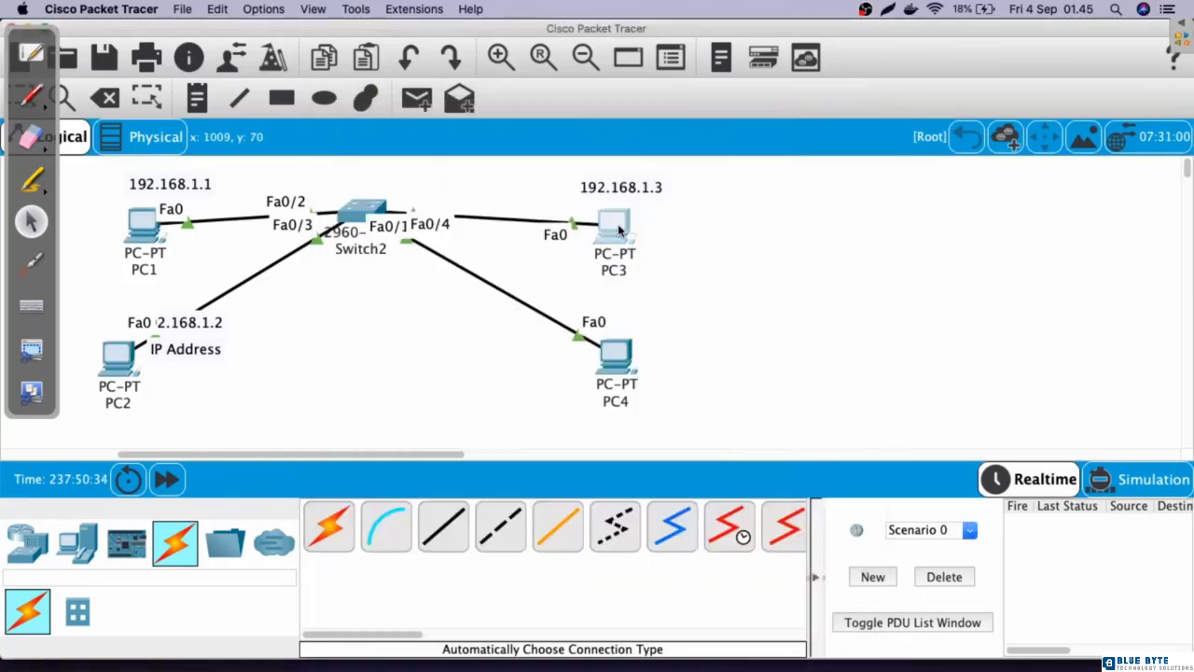
left_click(613, 224)
left_click(400, 199)
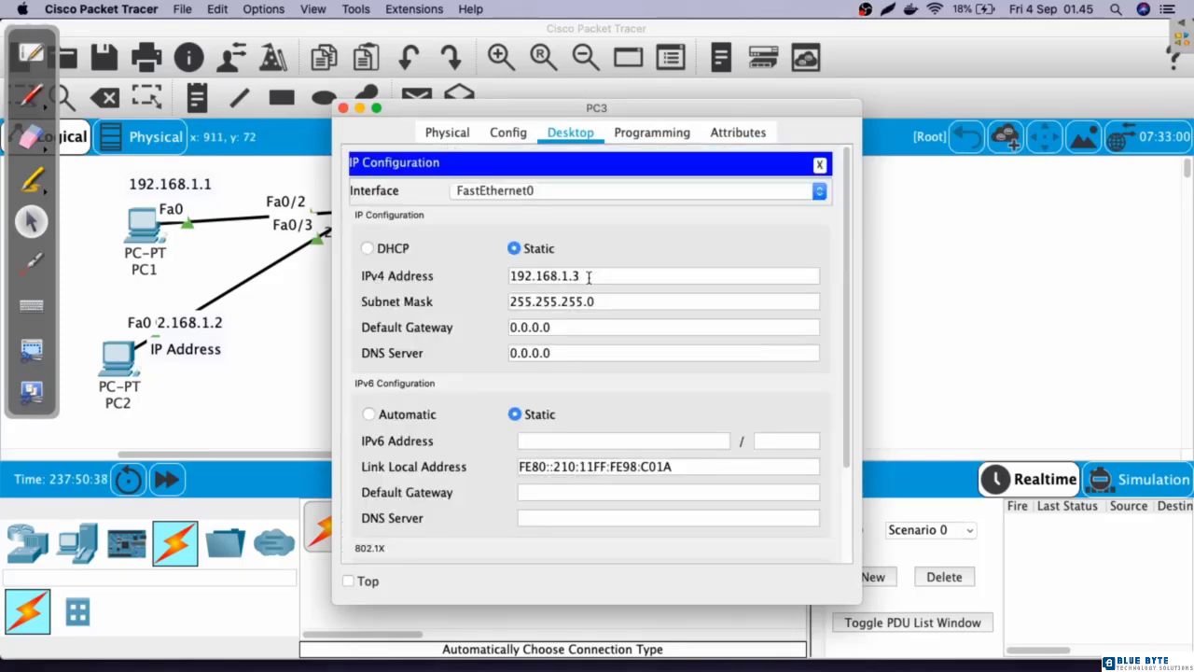
left_click(305, 332)
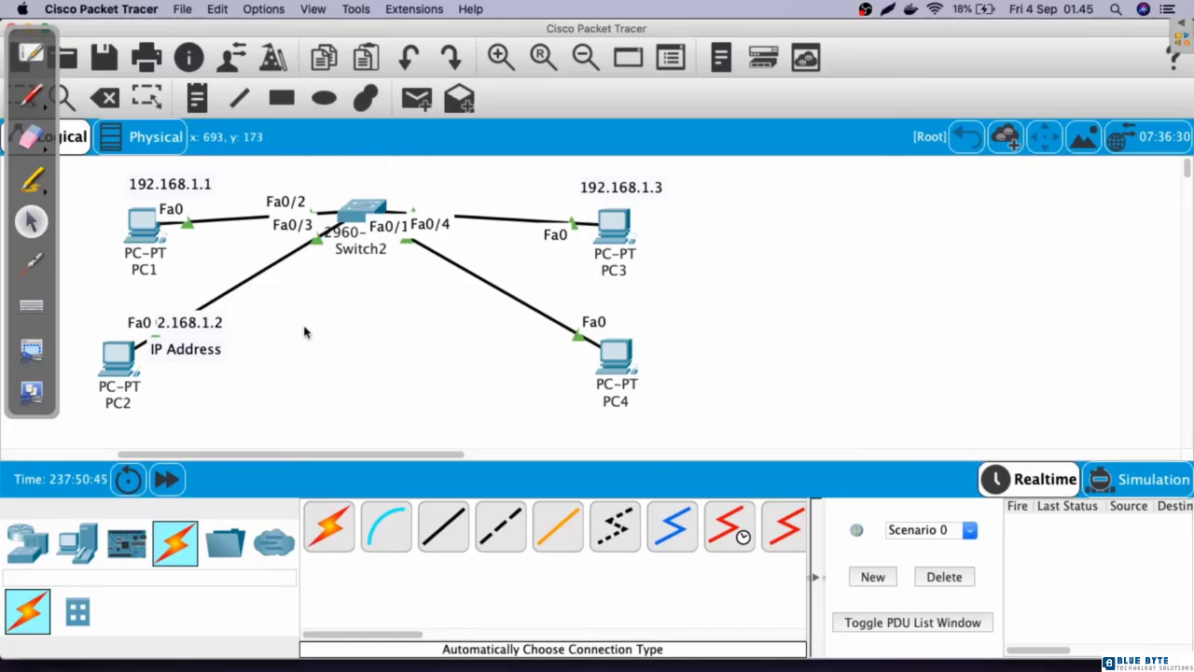
Switch to Simulation mode and add a simple PDU from PC1 to PC2.
left_click(1134, 480)
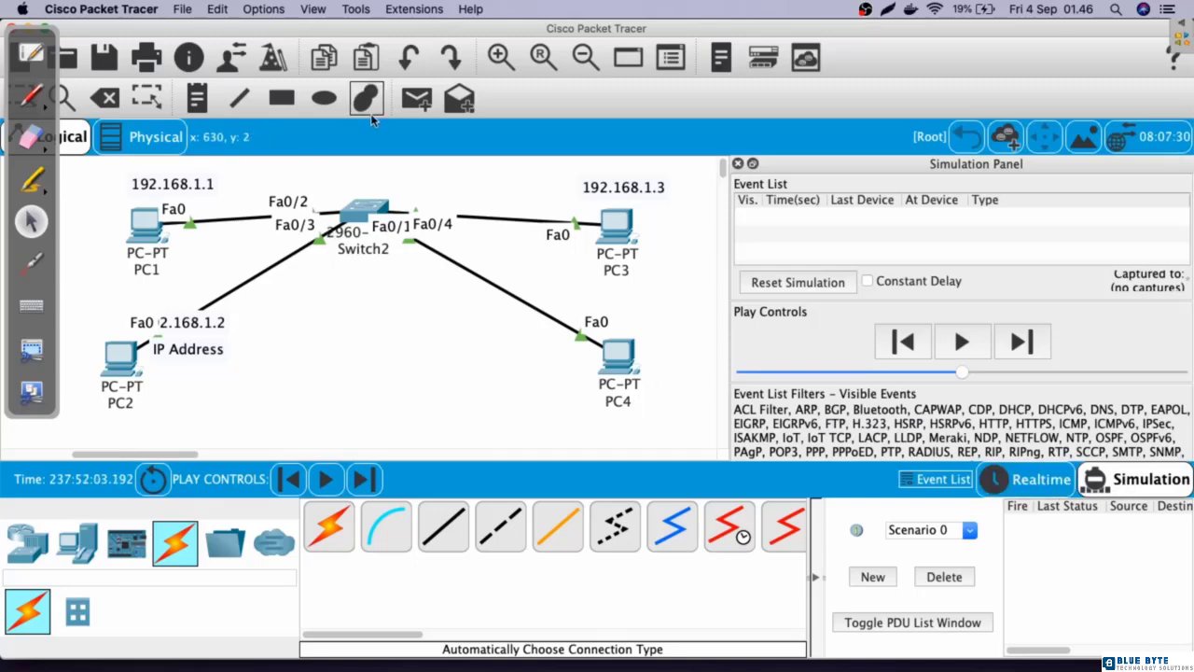
left_click(417, 98)
left_click(147, 224)
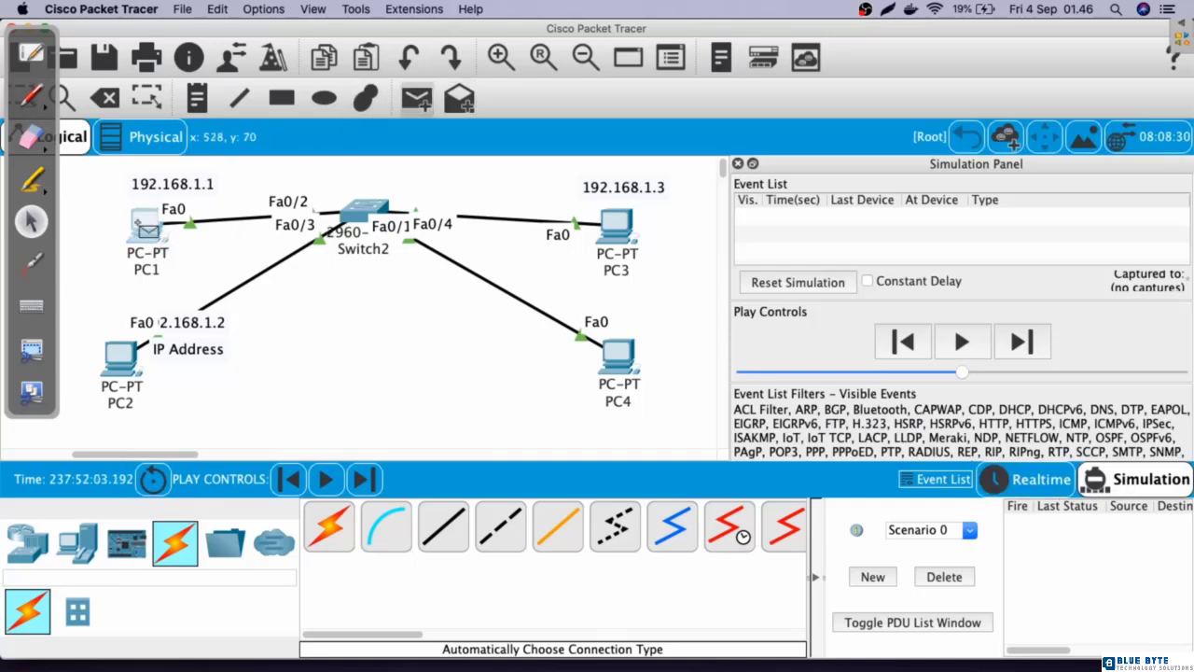
left_click(132, 366)
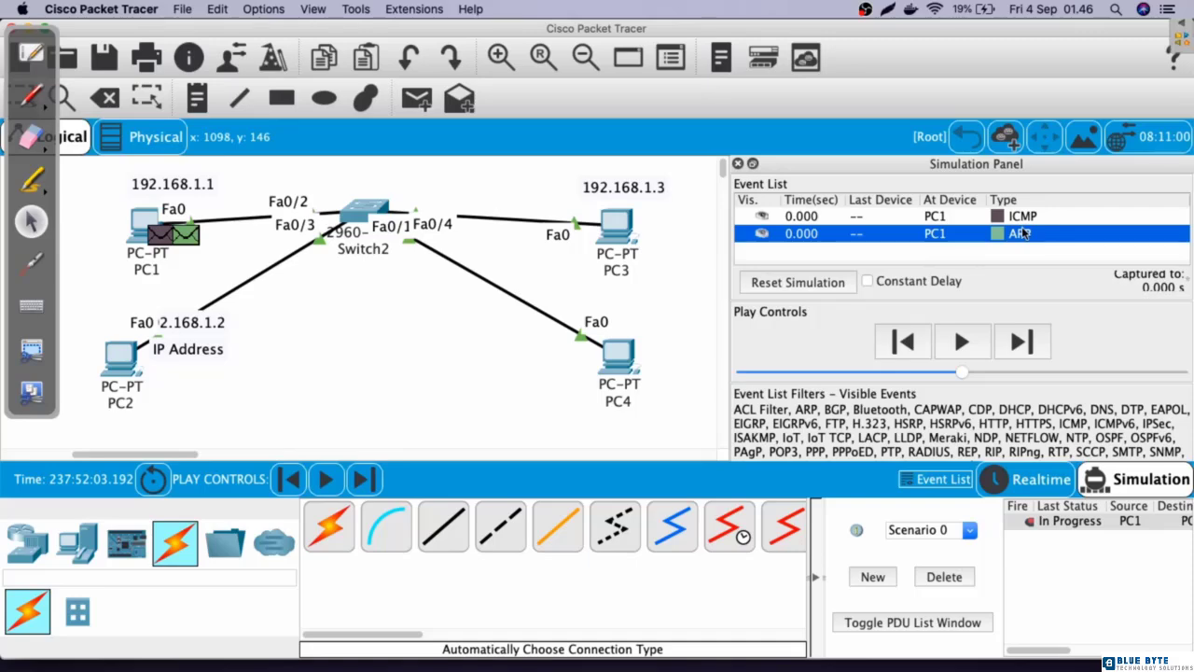
Advance the simulation event by event through the ARP request and reply until the reply reaches PC1.
left_click(366, 479)
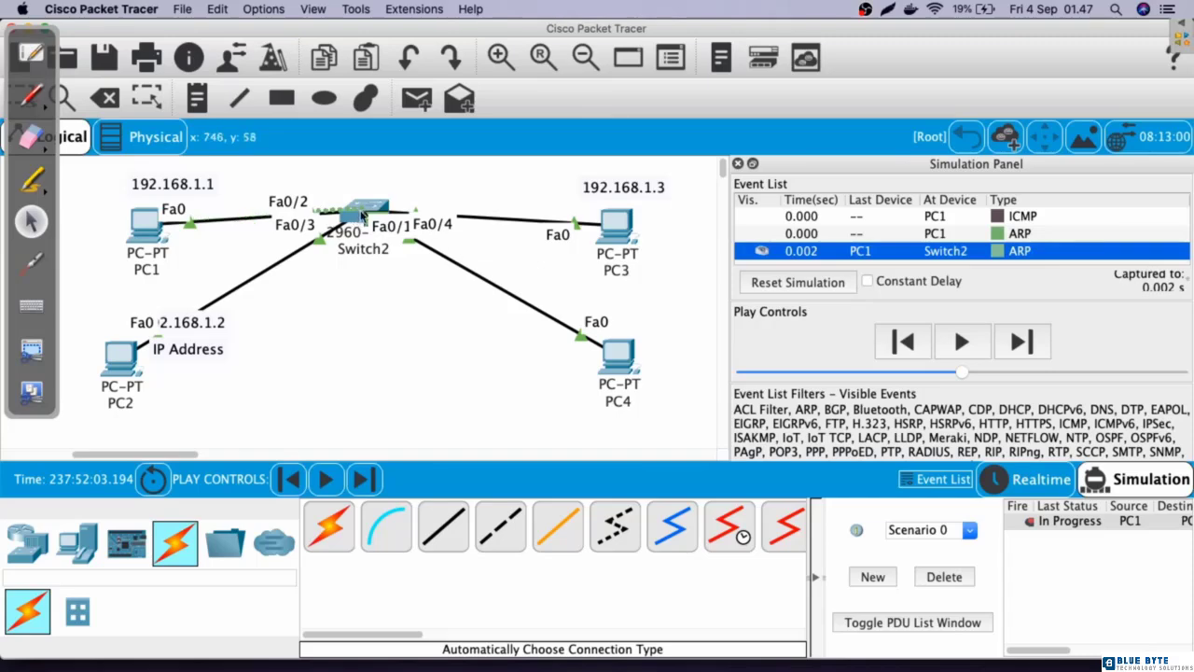
left_click(362, 479)
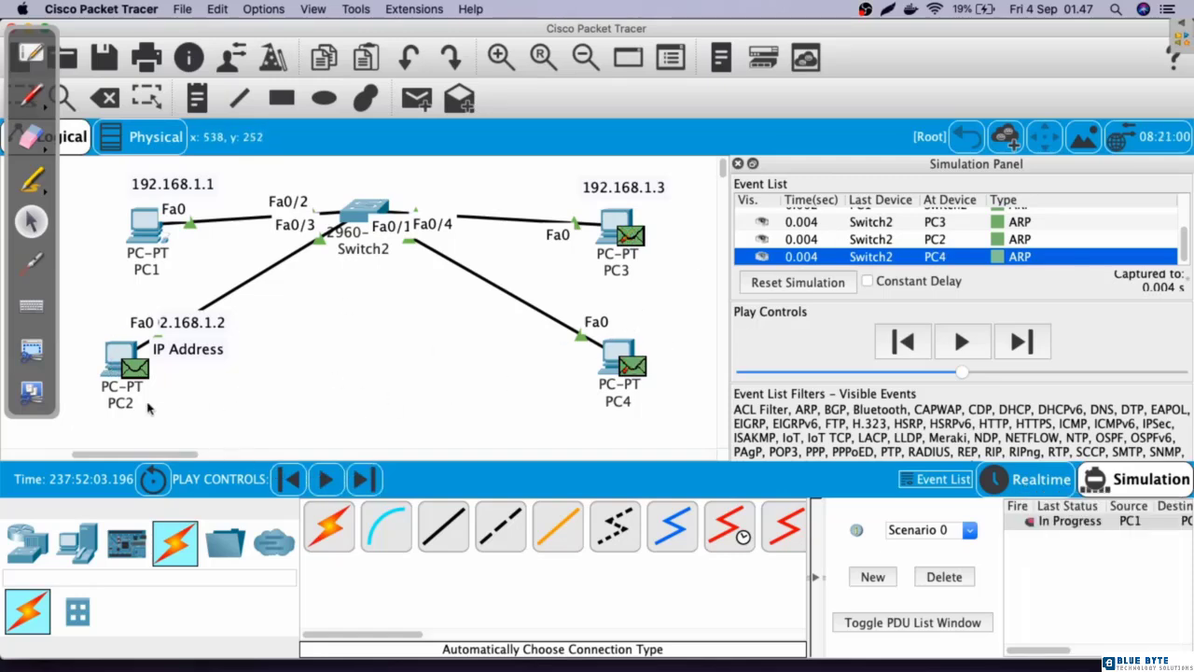
left_click(366, 482)
left_click(369, 487)
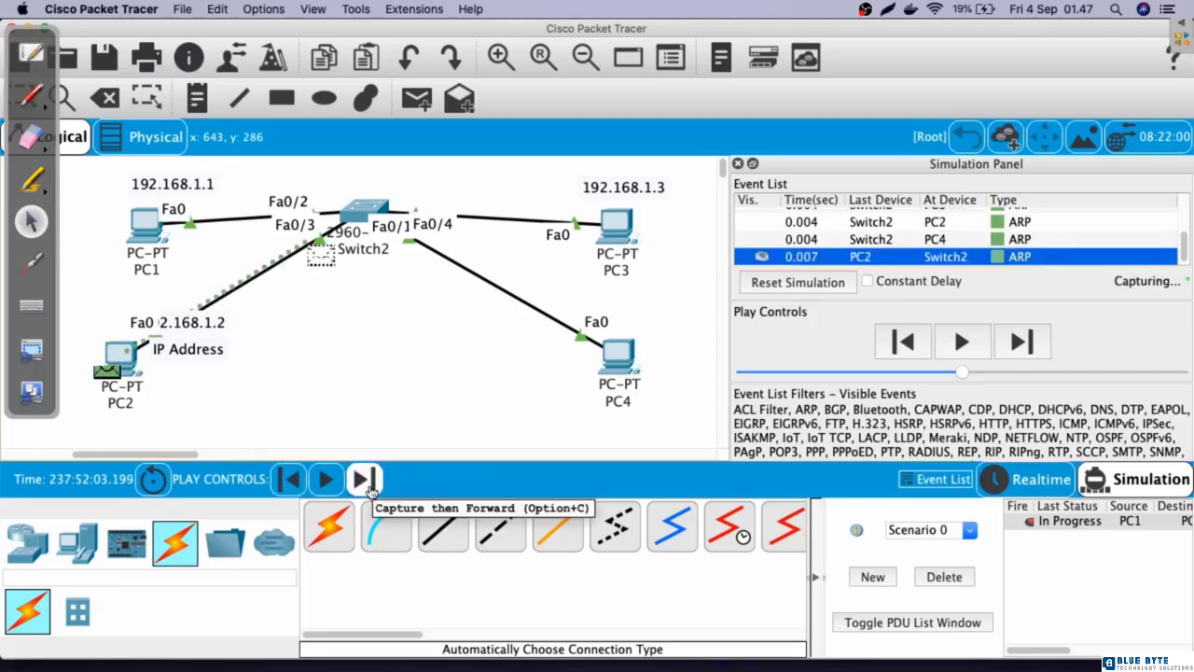
left_click(366, 481)
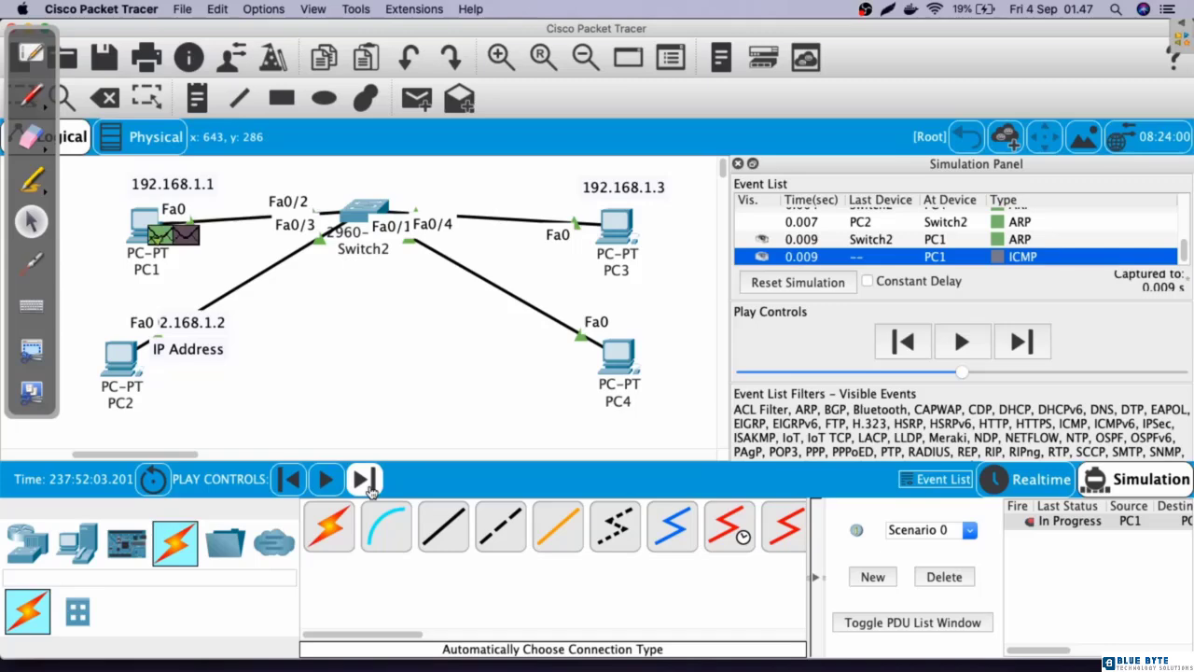
Advance the simulation through the ICMP exchange from PC1 to PC2 and back to PC1.
left_click(369, 487)
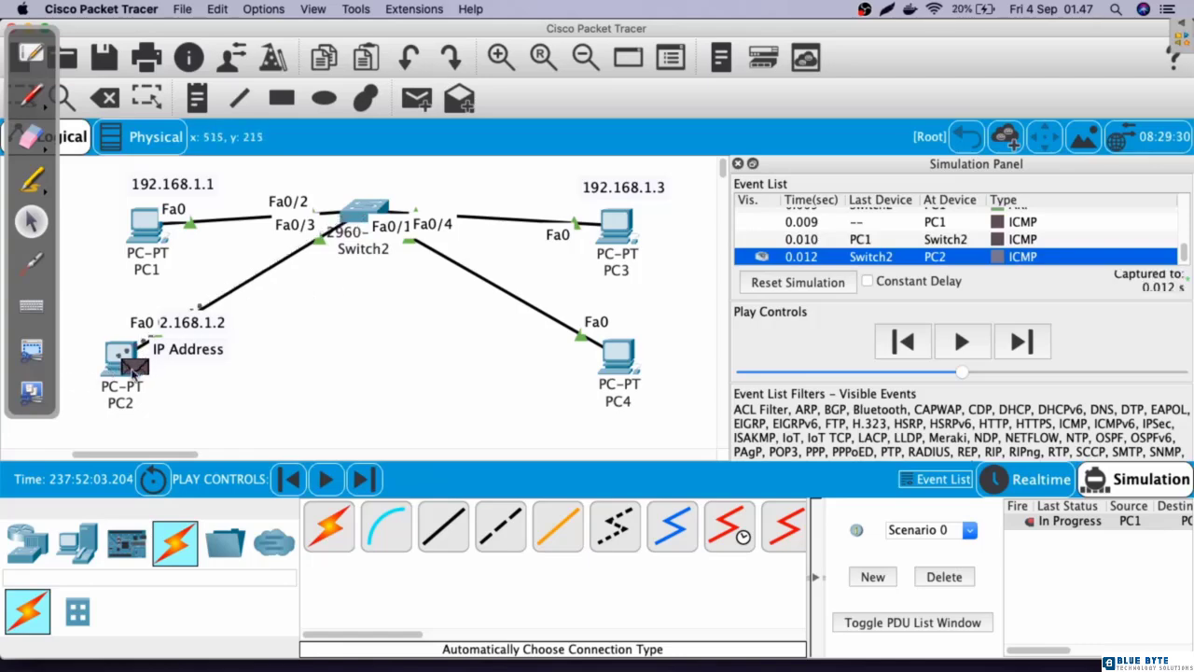
left_click(363, 480)
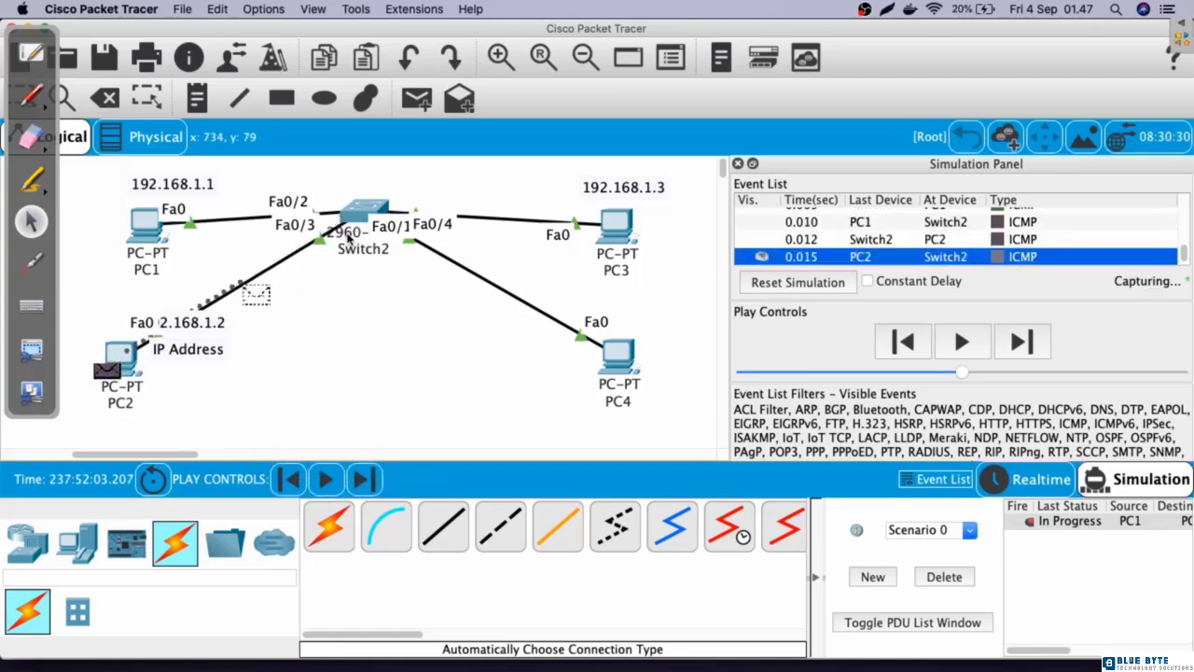
left_click(364, 480)
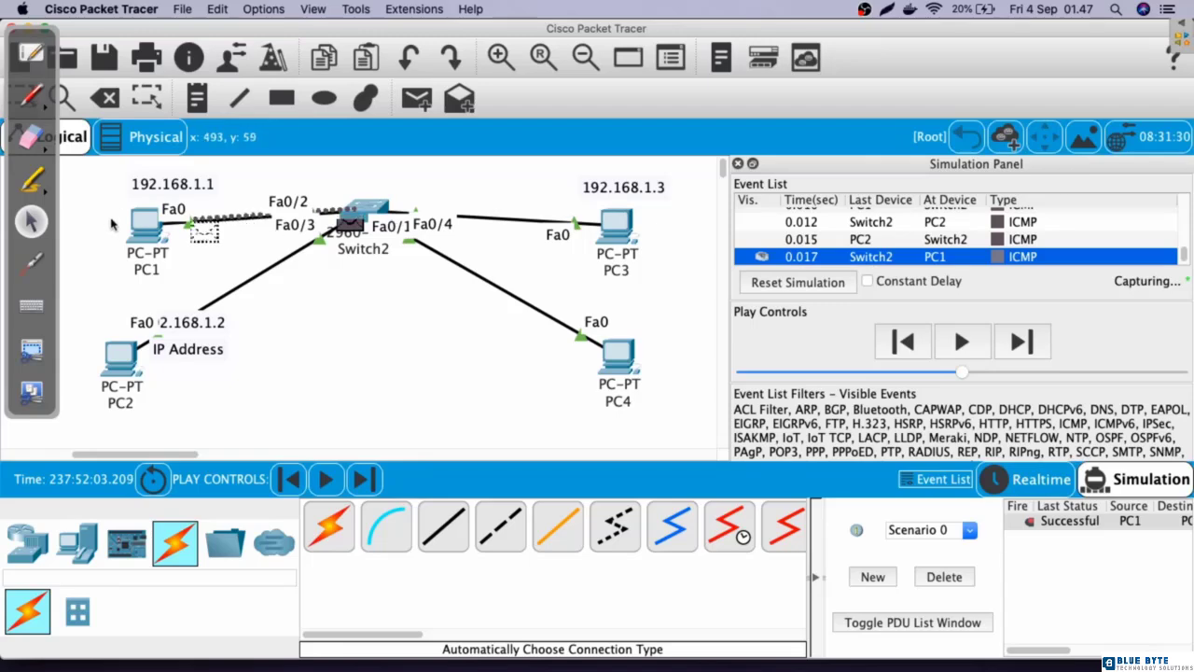
left_click(364, 479)
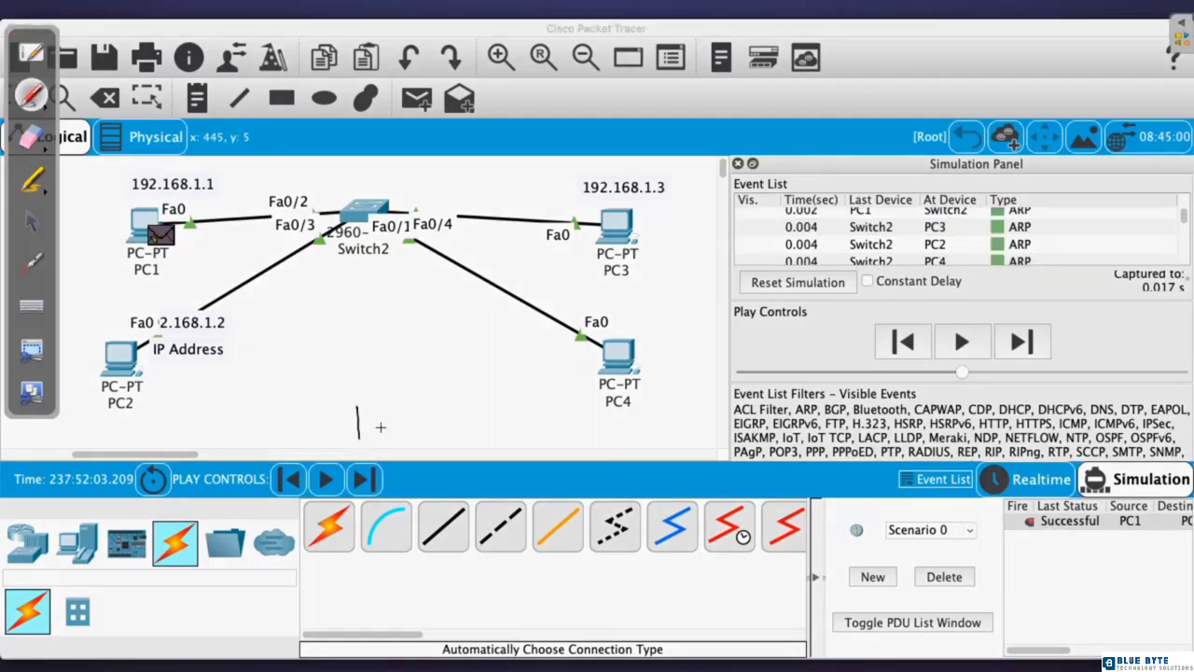
Handwrite the note "Vlan => vlan 1" over the workspace and erase it.
mouse_move(380, 427)
left_mouse_down()
mouse_move(392, 416)
mouse_move(418, 430)
mouse_move(574, 425)
mouse_move(594, 408)
mouse_move(603, 438)
left_mouse_up()
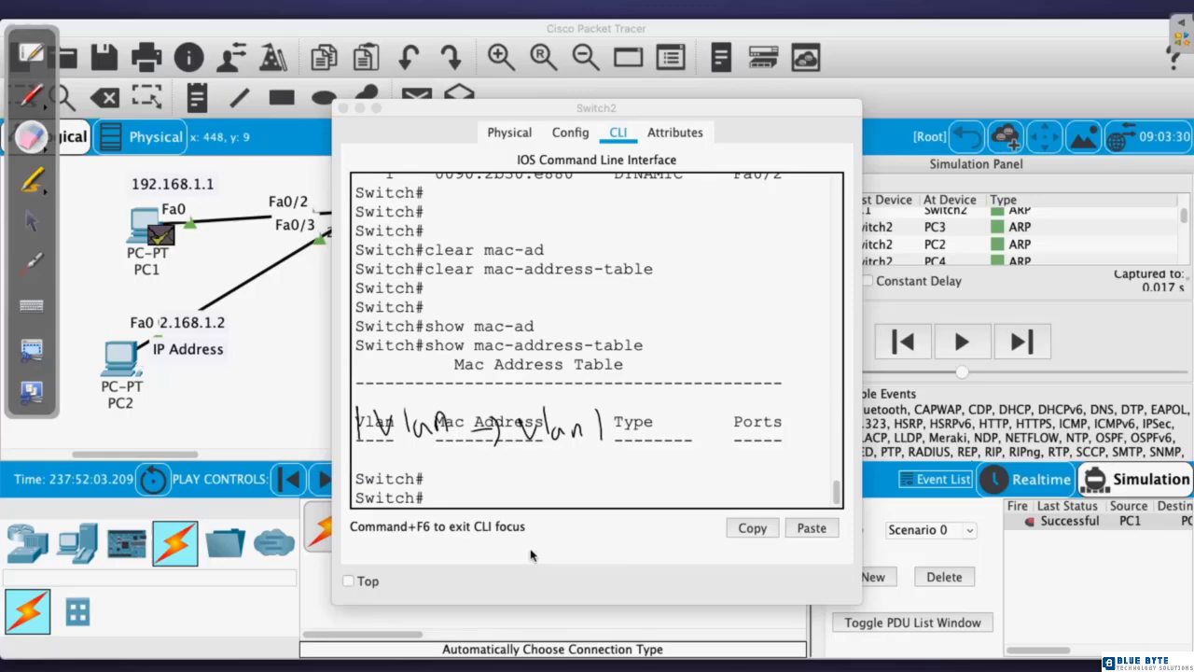
mouse_move(600, 492)
left_mouse_down()
mouse_move(466, 447)
mouse_move(375, 449)
left_mouse_up()
left_click(30, 222)
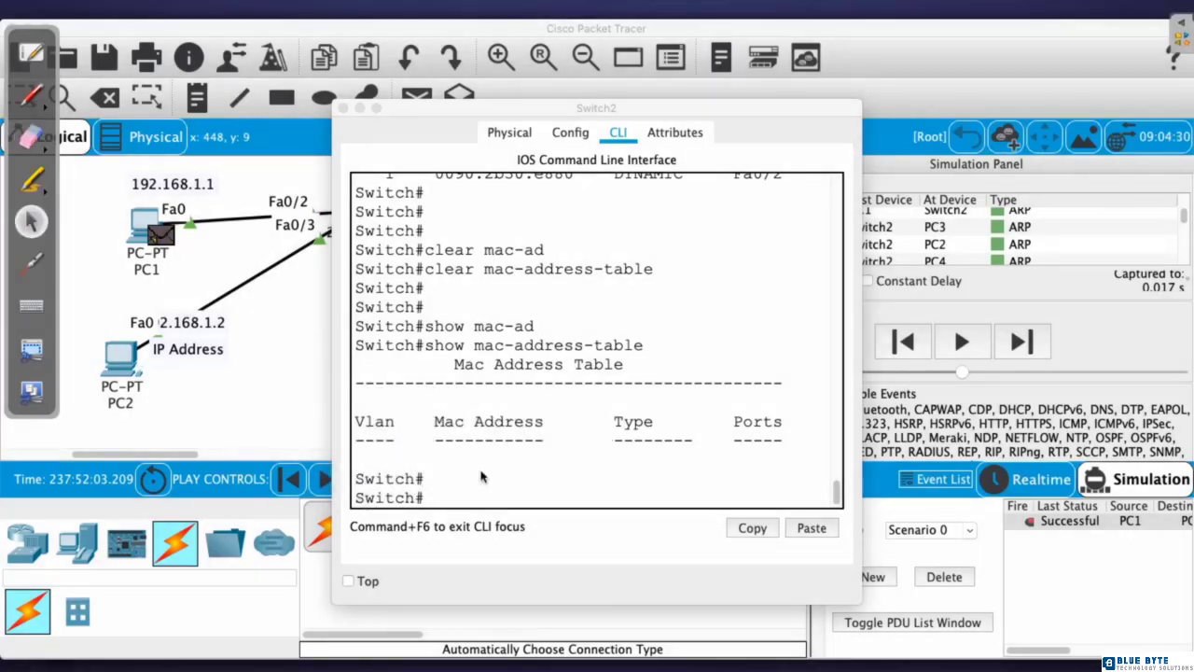
Run "show vlan brief" on Switch2 and widen its window to examine which ports belong to VLAN 1.
left_click(499, 479)
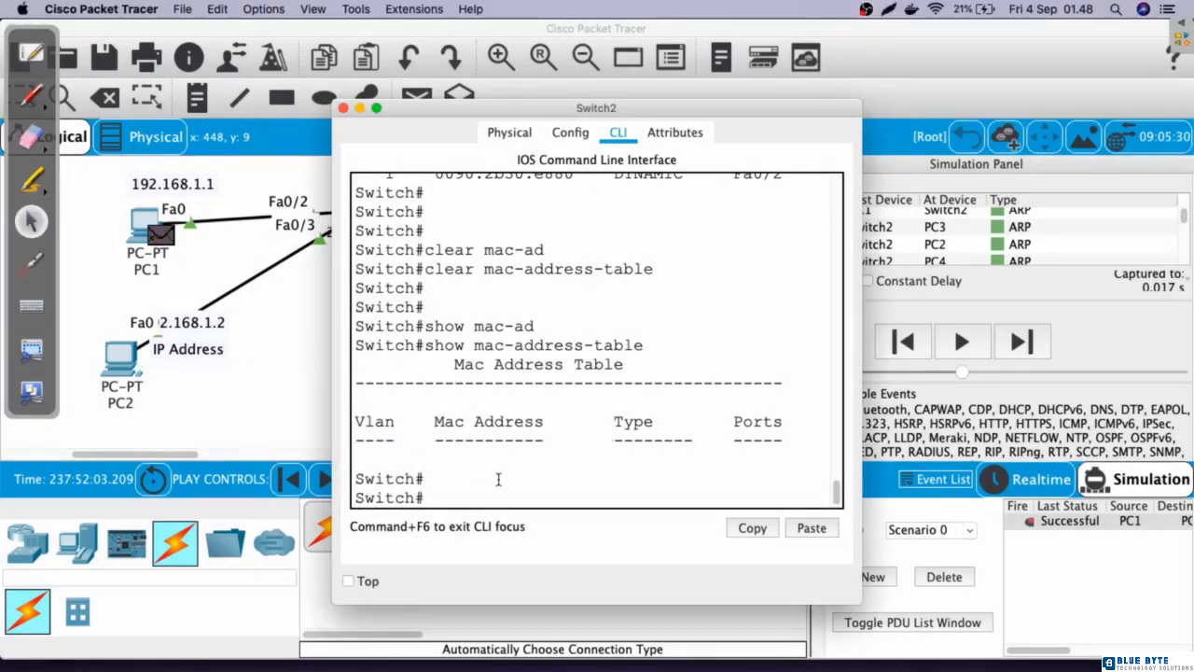
type("show vlan brief")
key("Return")
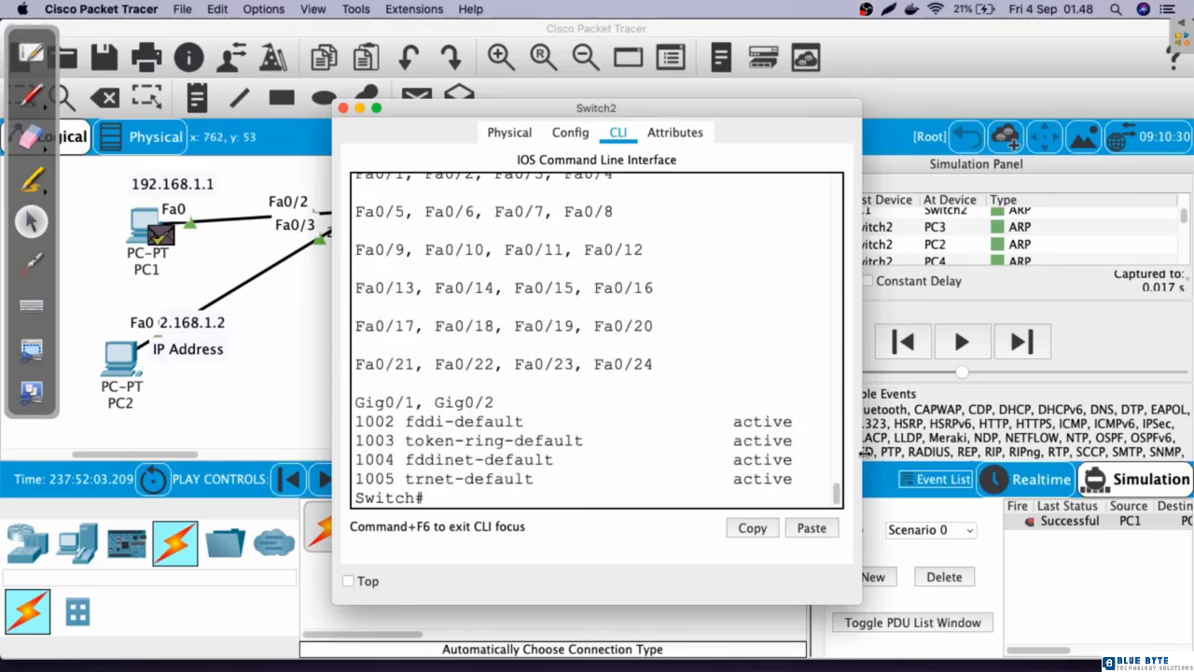
left_click_drag(860, 434, 1189, 434)
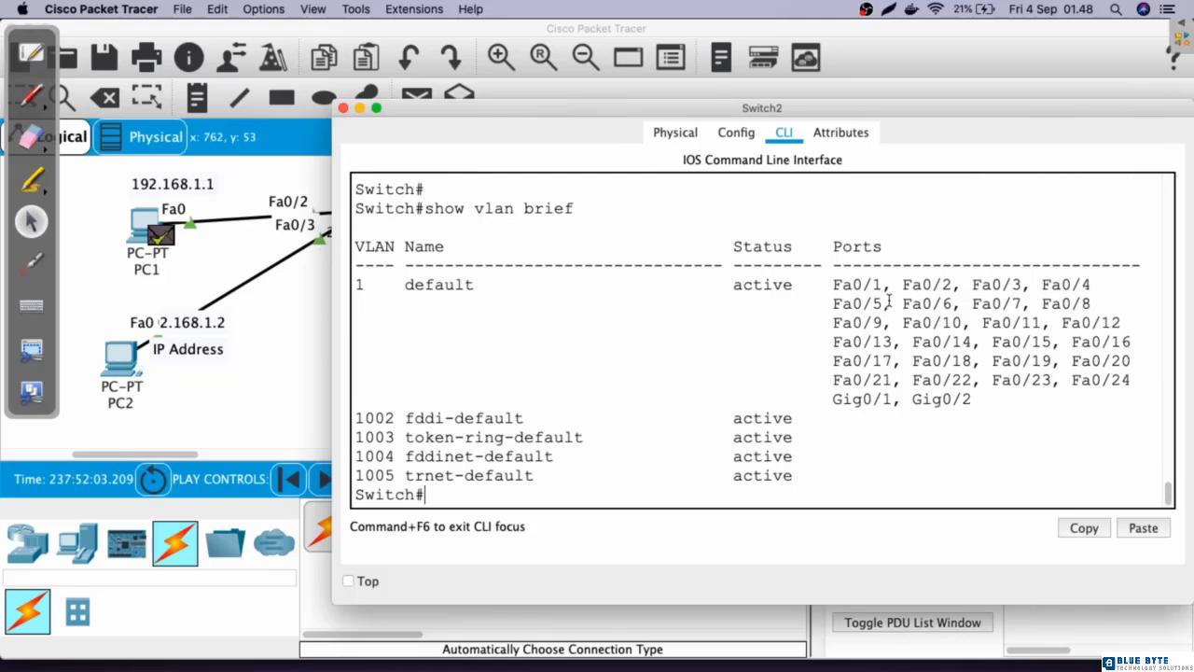
left_click_drag(825, 287, 1021, 402)
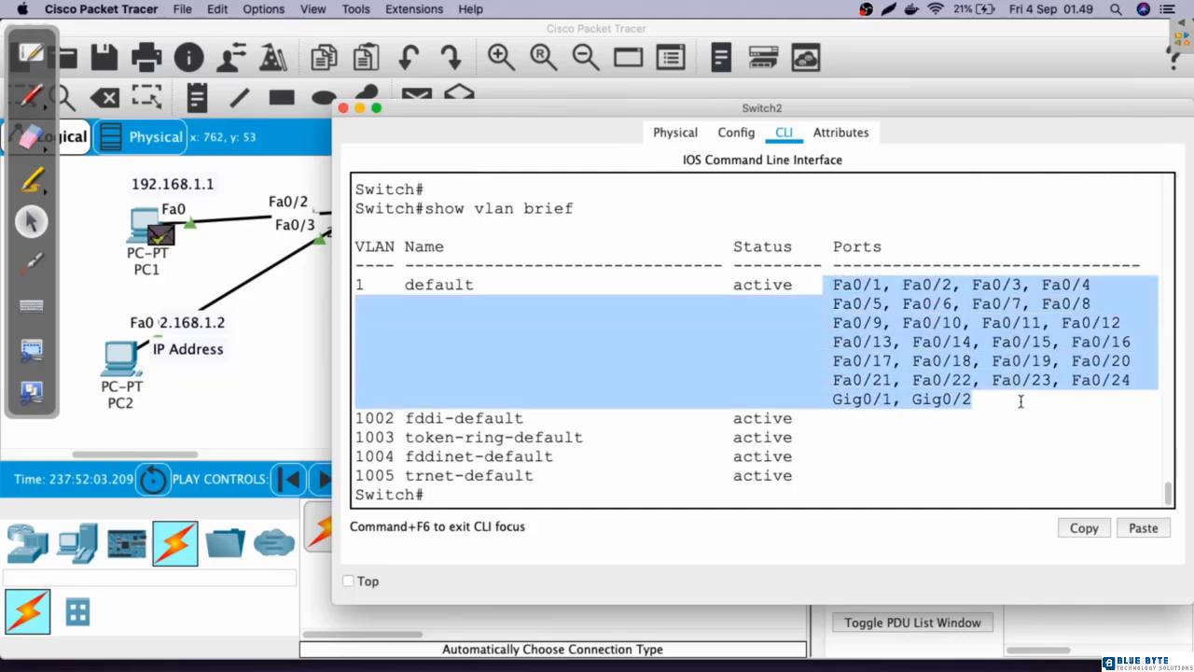
left_click_drag(403, 285, 307, 280)
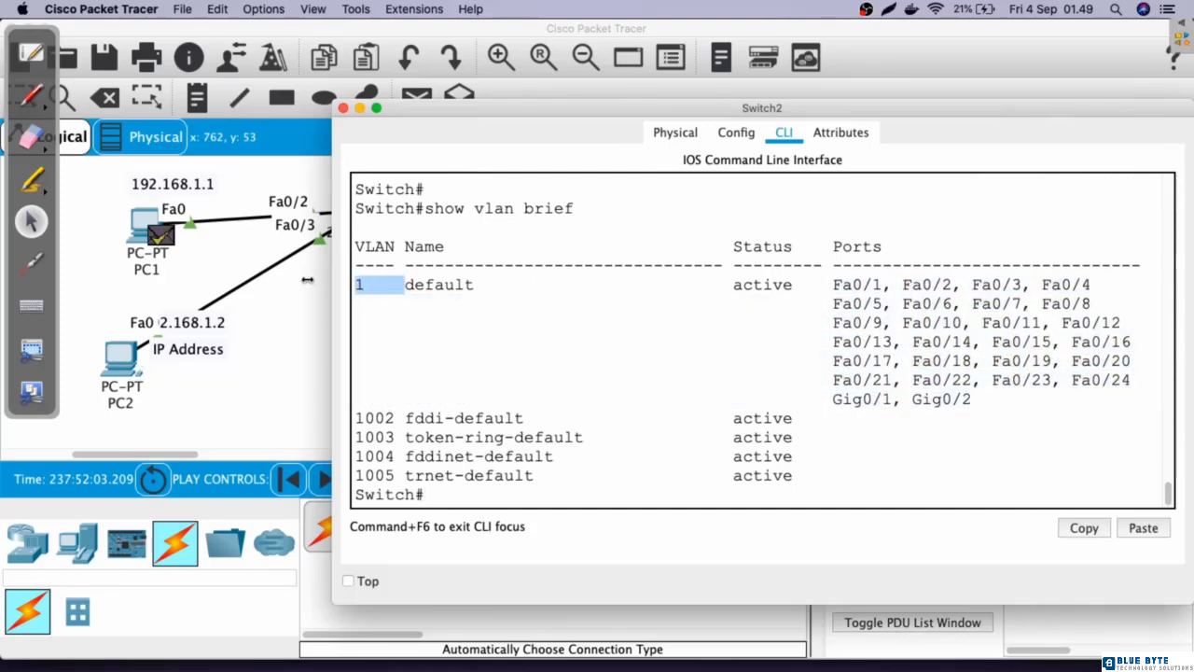
left_click_drag(468, 112, 896, 157)
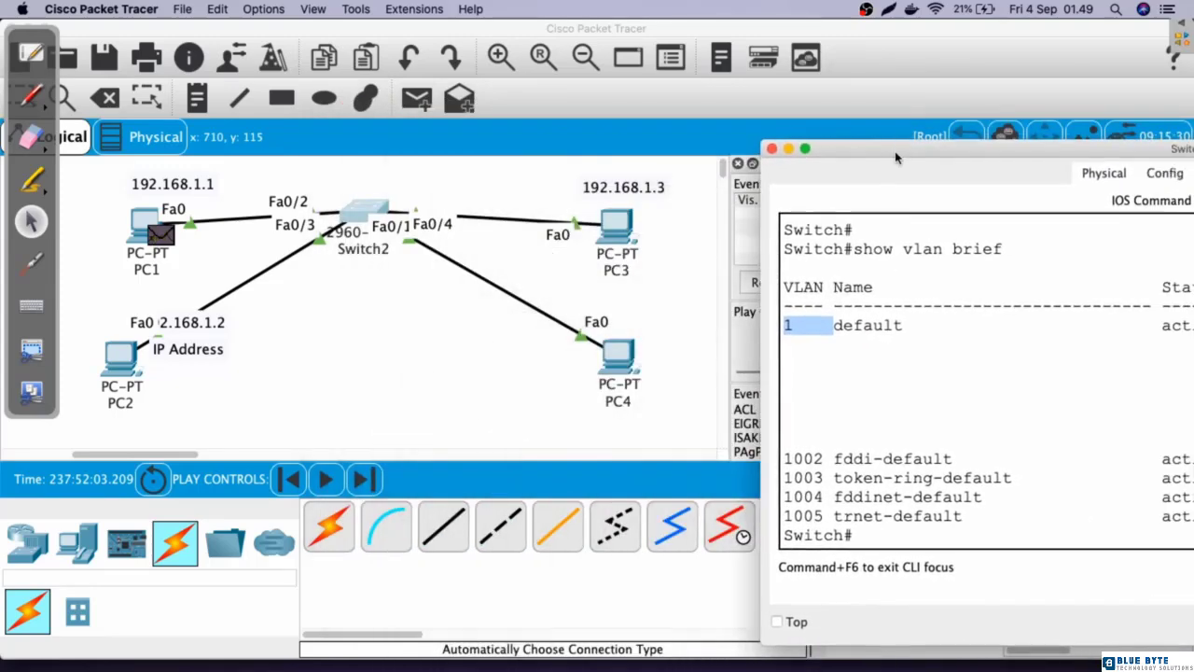
left_click(304, 188)
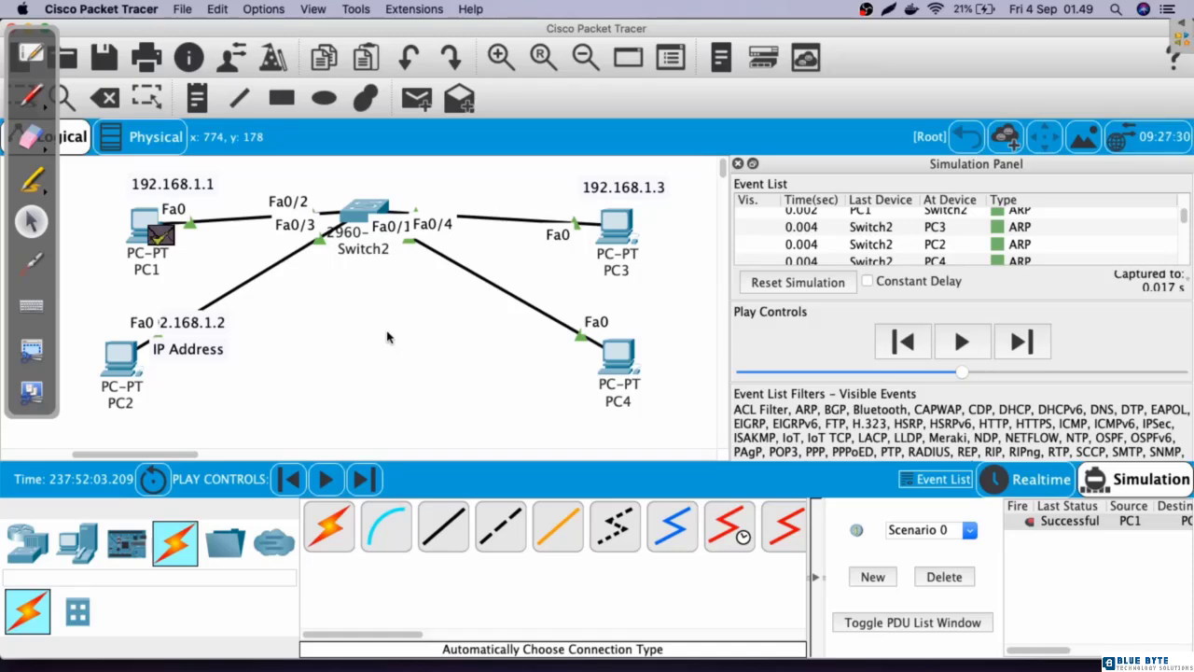
Draw two unfilled, black-outlined rectangles, one around PC1 and PC2 and another around PC3 and PC4.
left_click(281, 98)
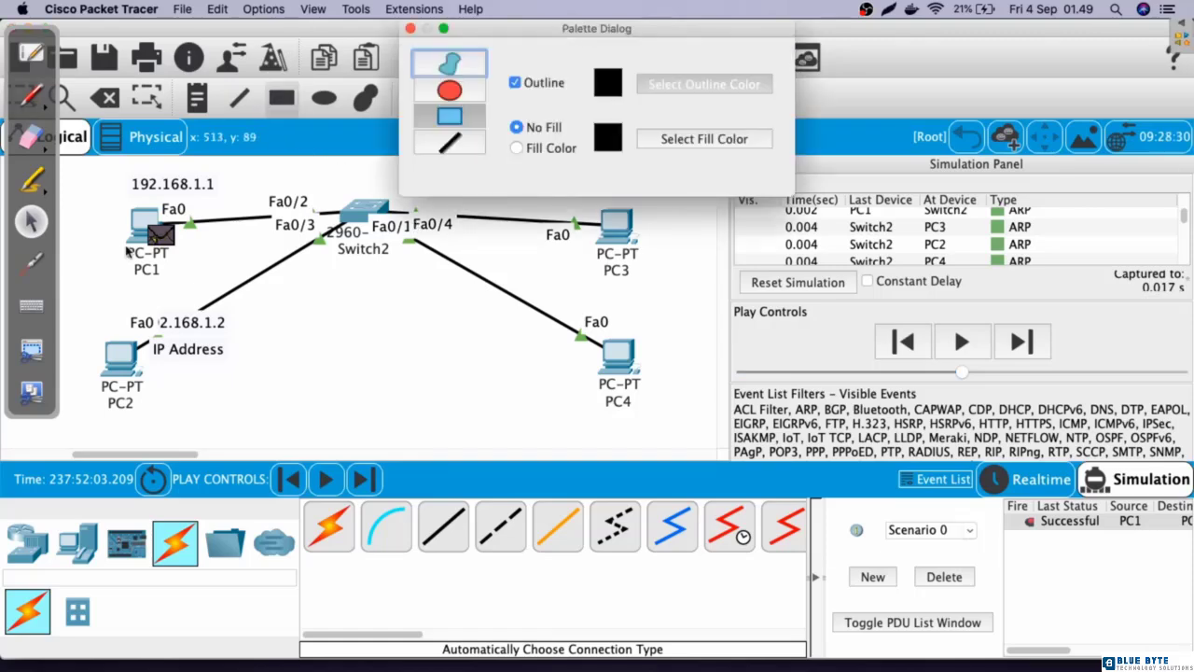
left_click(450, 116)
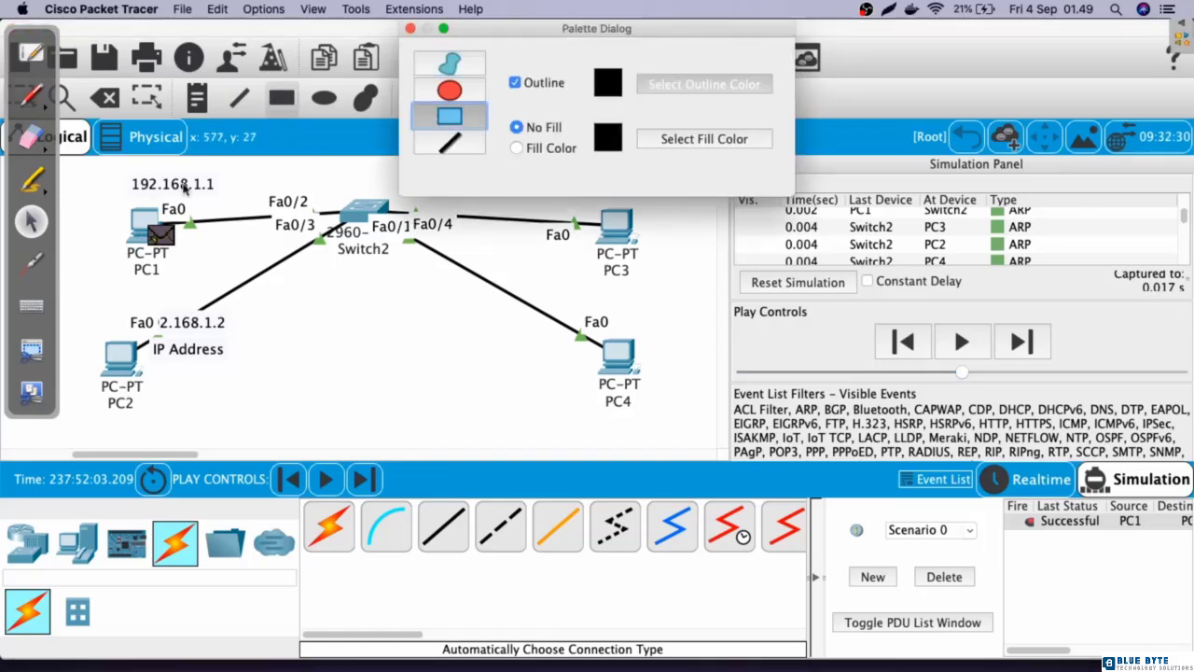
left_click_drag(80, 172, 163, 229)
left_click_drag(237, 416, 243, 425)
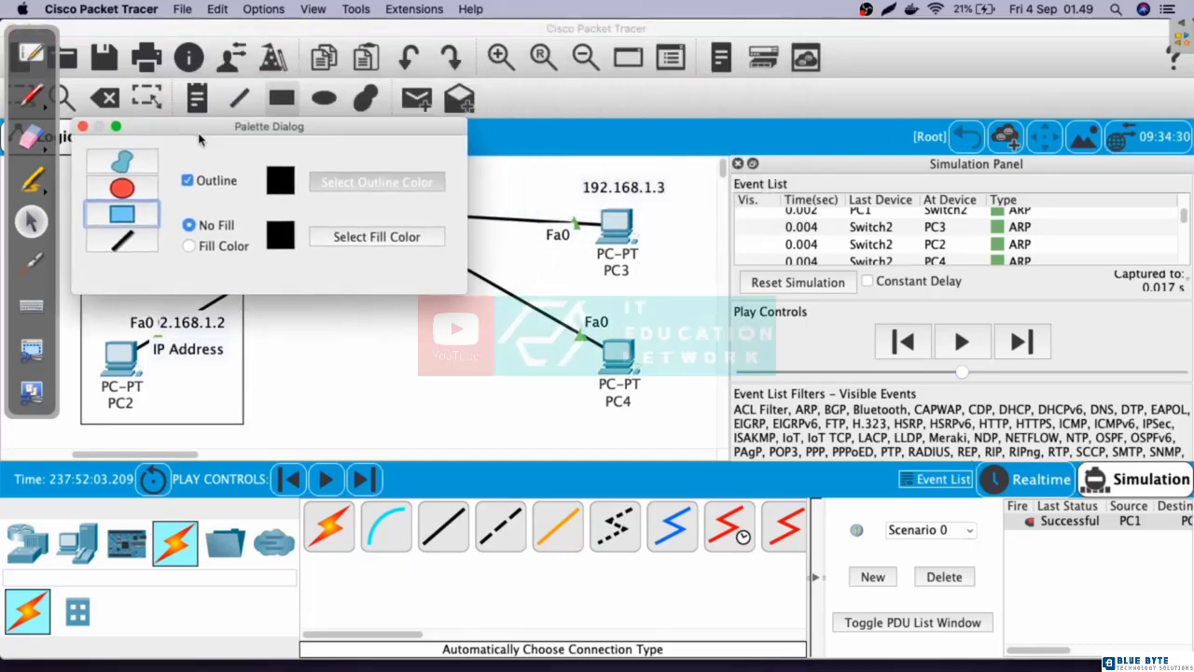
mouse_move(538, 173)
left_mouse_down()
mouse_move(707, 342)
mouse_move(704, 436)
left_mouse_up()
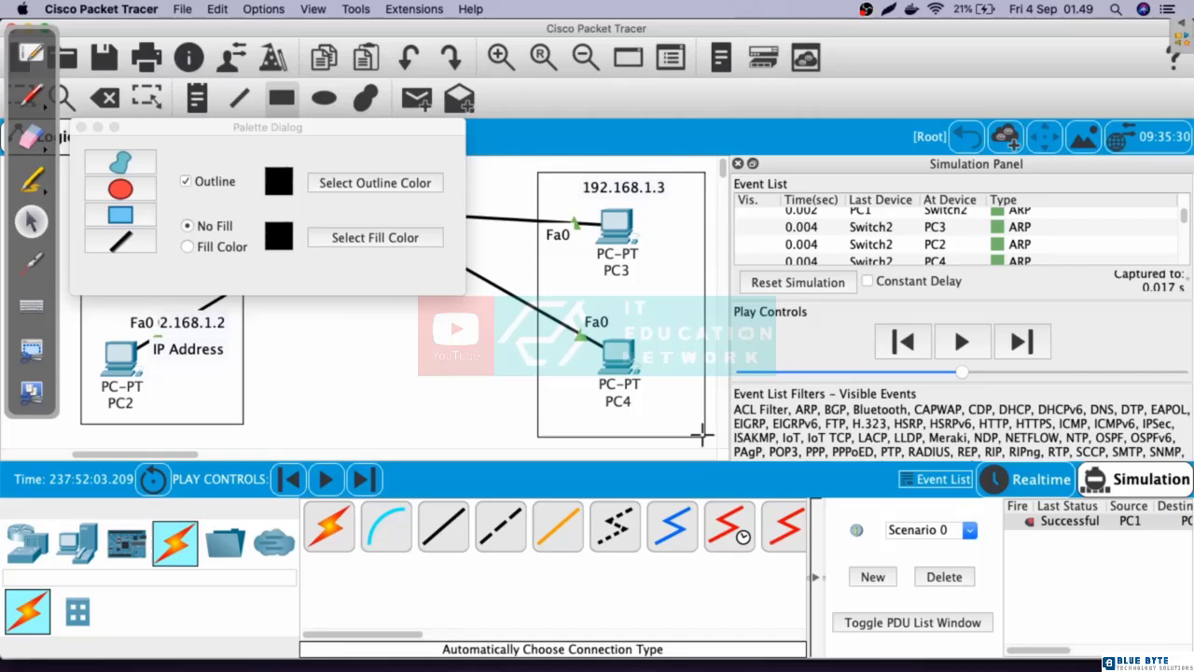
left_click(83, 128)
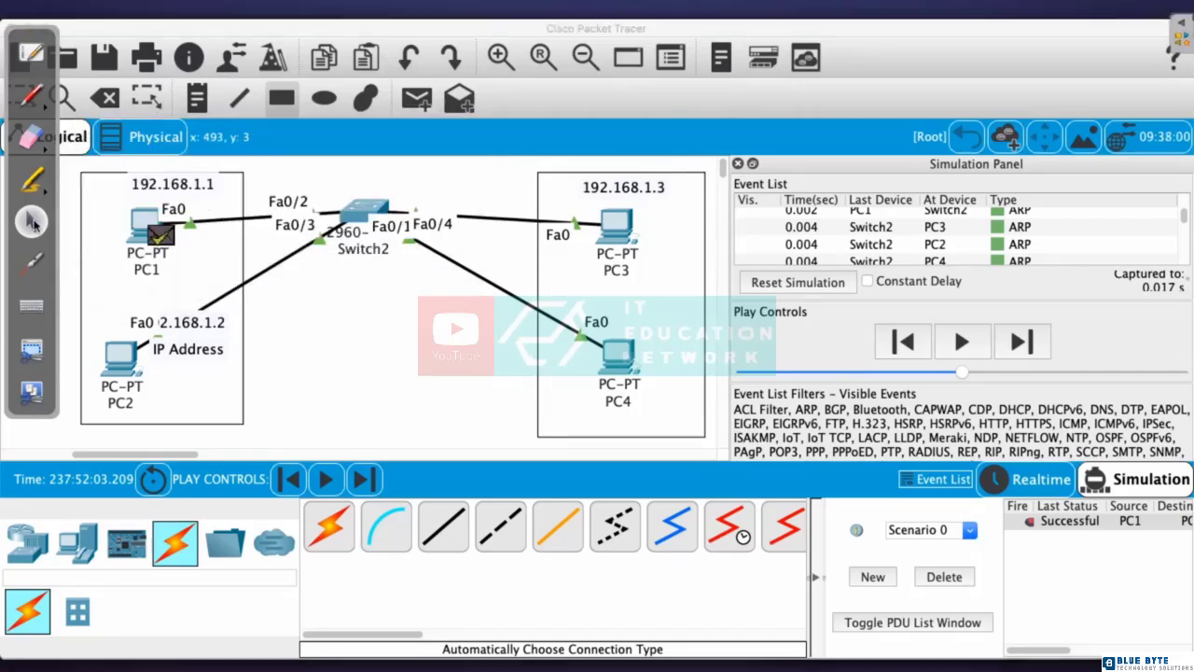
Handwrite the range "1-4095" below the switch, "10" beside PC2 and "20" beside PC4.
left_click(33, 221)
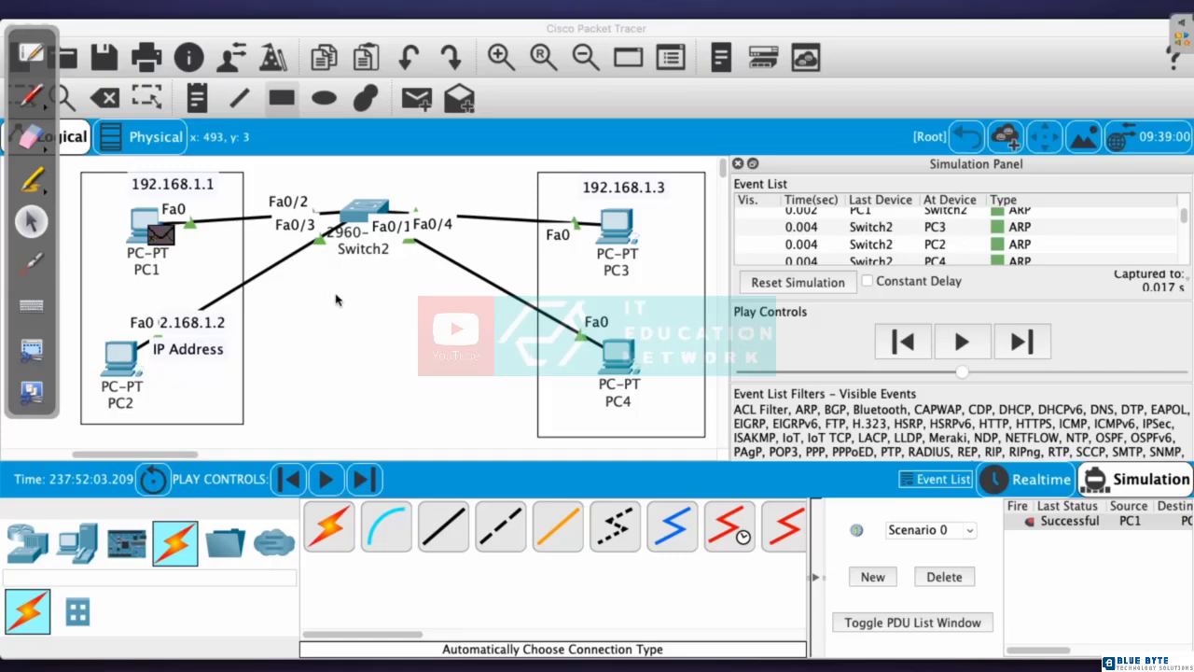
mouse_move(327, 426)
left_mouse_down()
mouse_move(327, 445)
mouse_move(356, 426)
mouse_move(400, 455)
mouse_move(428, 431)
mouse_move(446, 449)
mouse_move(466, 416)
left_mouse_up()
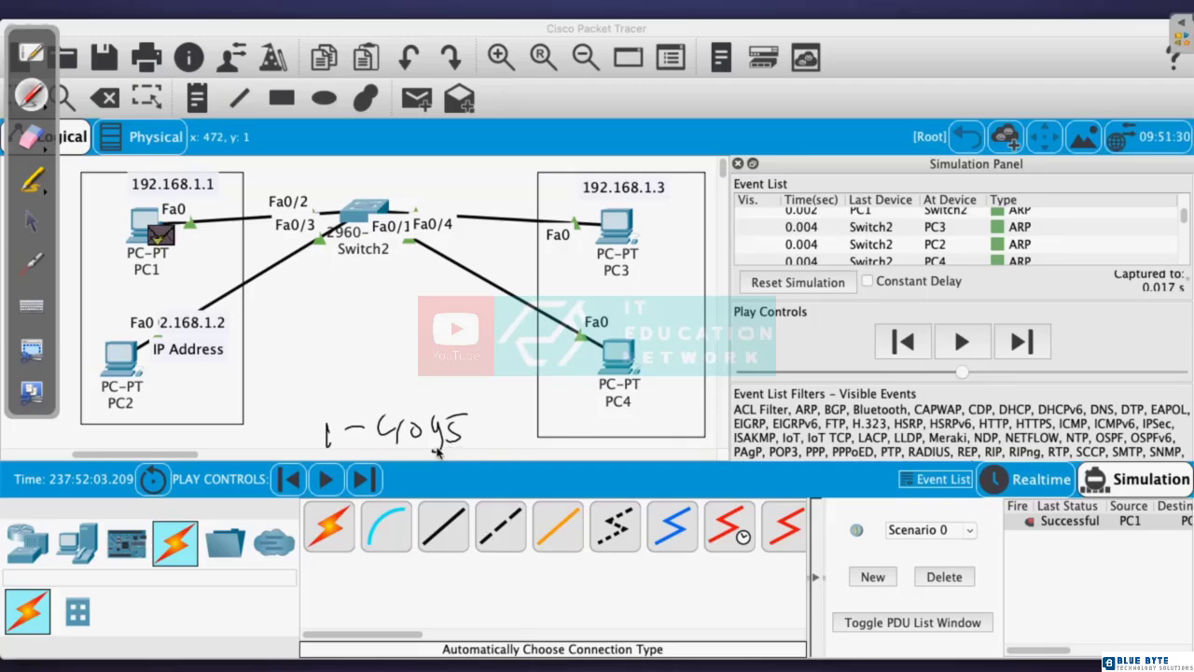
left_click_drag(171, 390, 170, 411)
mouse_move(183, 391)
left_mouse_down()
mouse_move(181, 411)
mouse_move(184, 391)
left_mouse_up()
left_click_drag(638, 413, 653, 430)
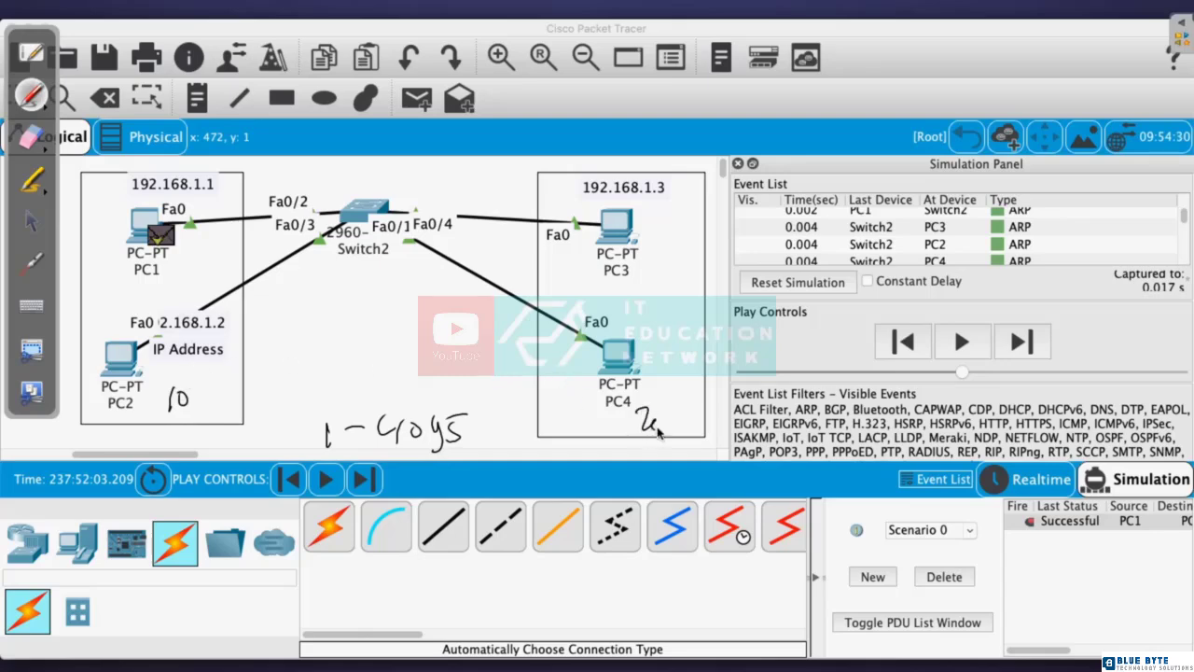
left_click_drag(653, 431, 659, 412)
Erase the handwritten "1-4095" note and return to the normal pointer.
left_click(31, 137)
mouse_move(332, 433)
left_mouse_down()
mouse_move(347, 422)
mouse_move(410, 479)
mouse_move(445, 434)
left_mouse_up()
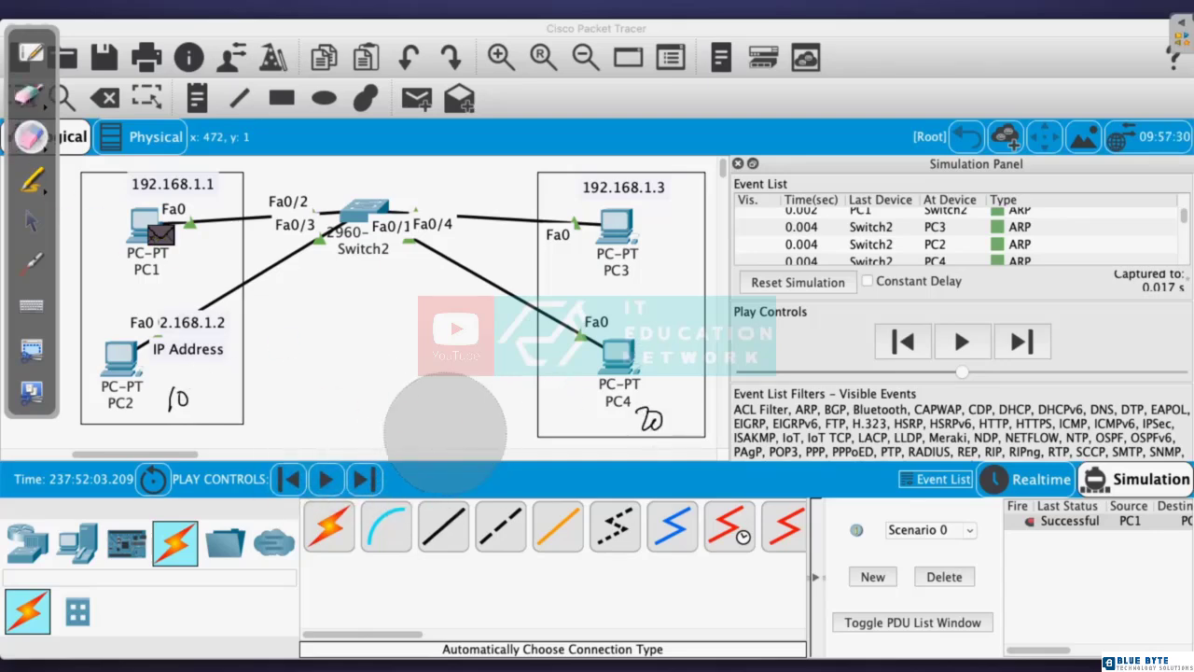
left_click(42, 221)
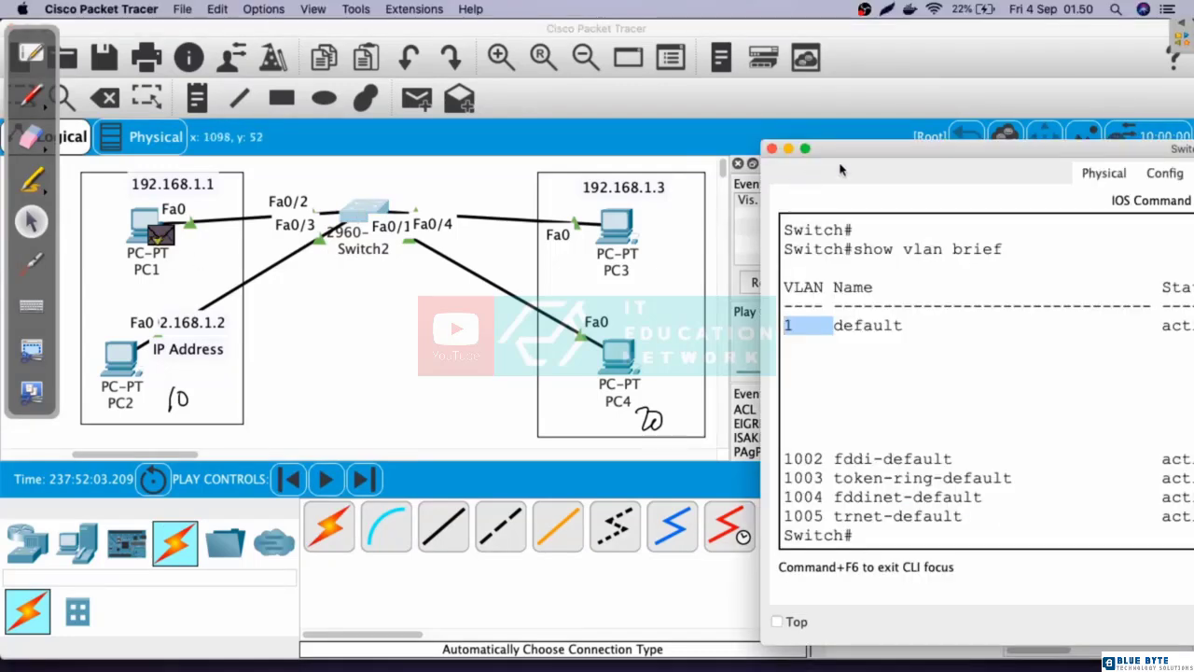
Move the Switch2 CLI window fully into view and enter global configuration mode with "conf t".
left_click_drag(846, 160, 390, 143)
left_click(499, 407)
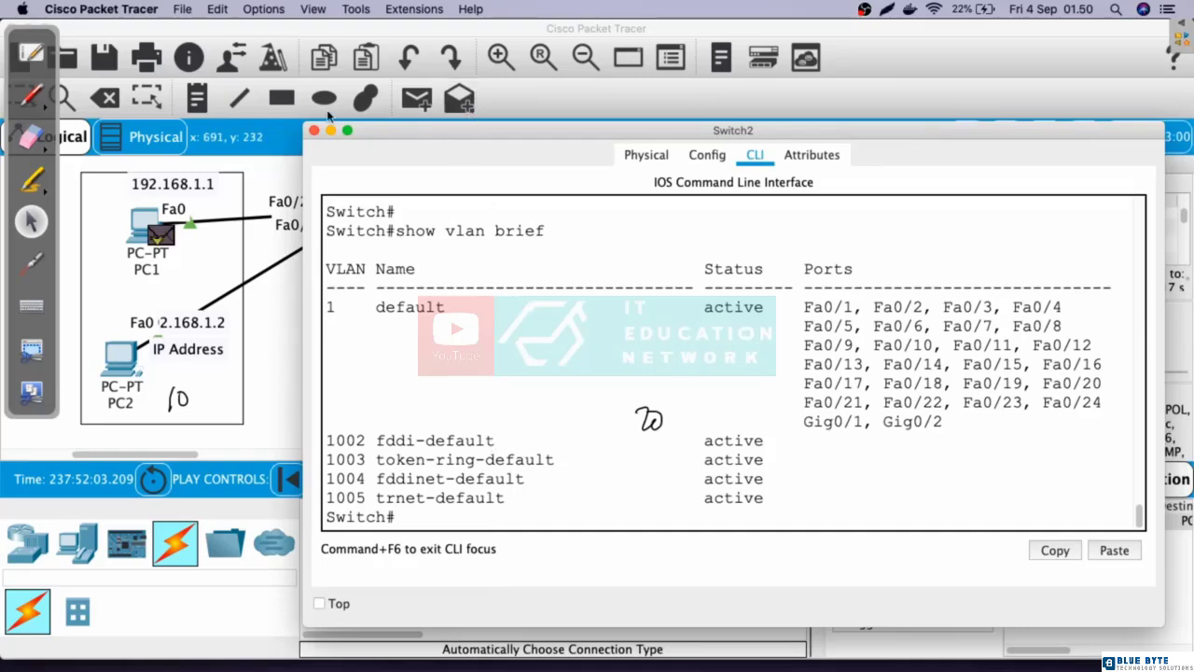
left_click_drag(402, 134, 280, 103)
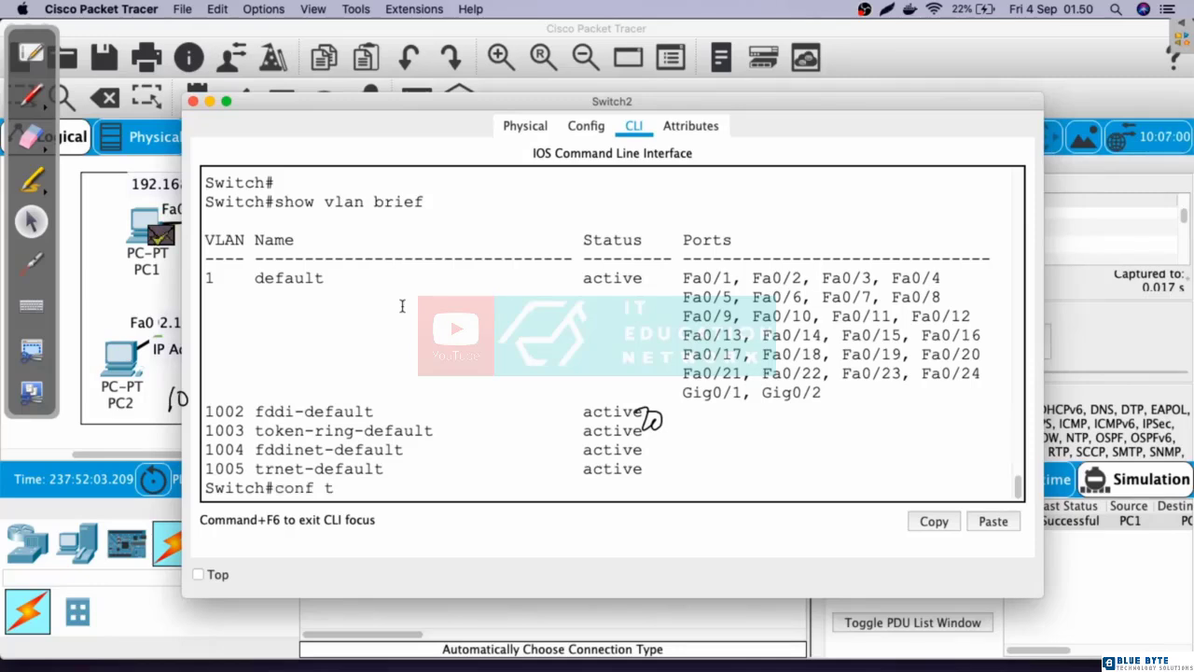
key("Return")
key("Return")
key("Return")
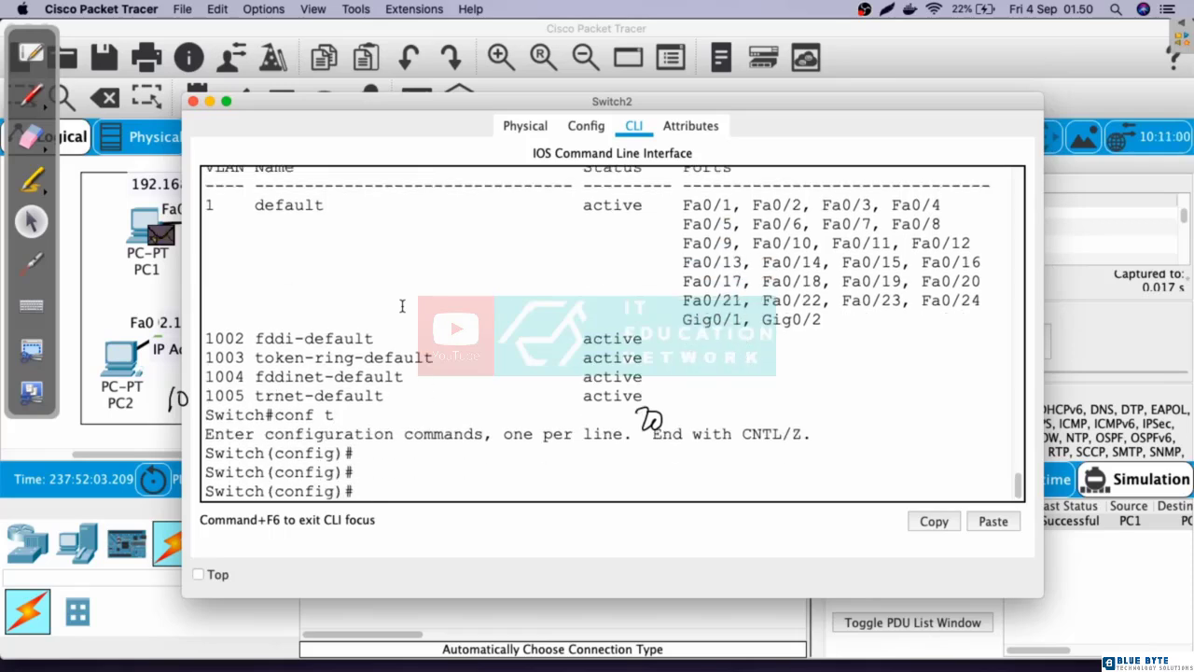
Create VLAN 10 with the name Accounting and exit to global configuration mode.
type("vlan 10")
key("Return")
key("Return")
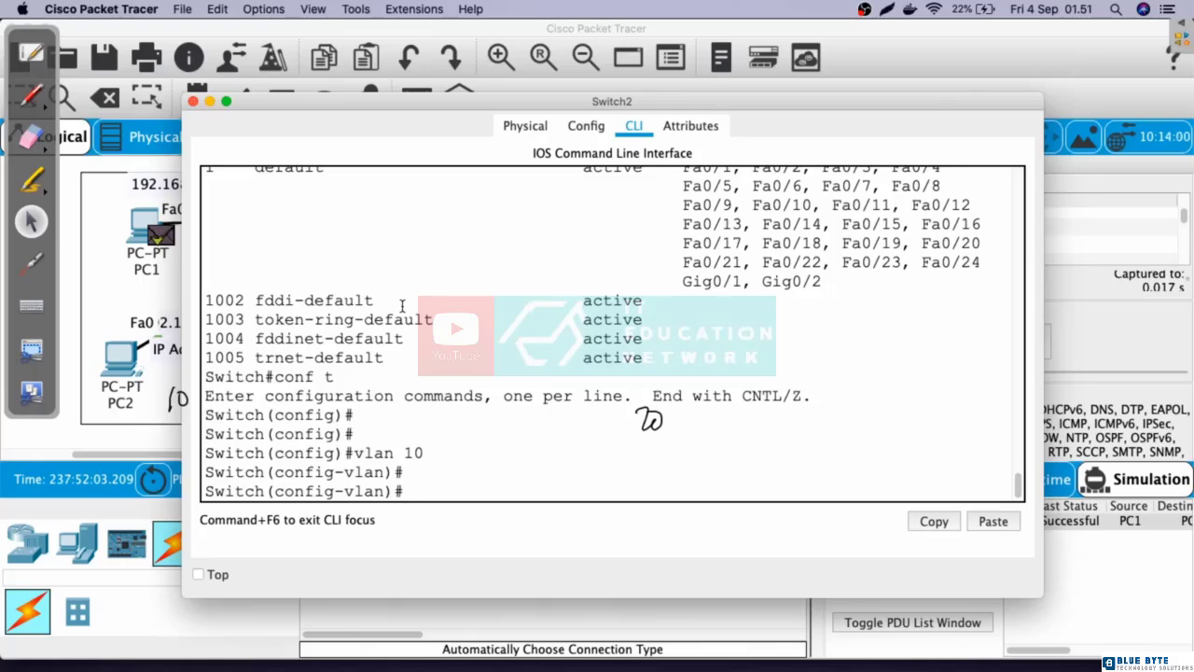
type("name Accounting")
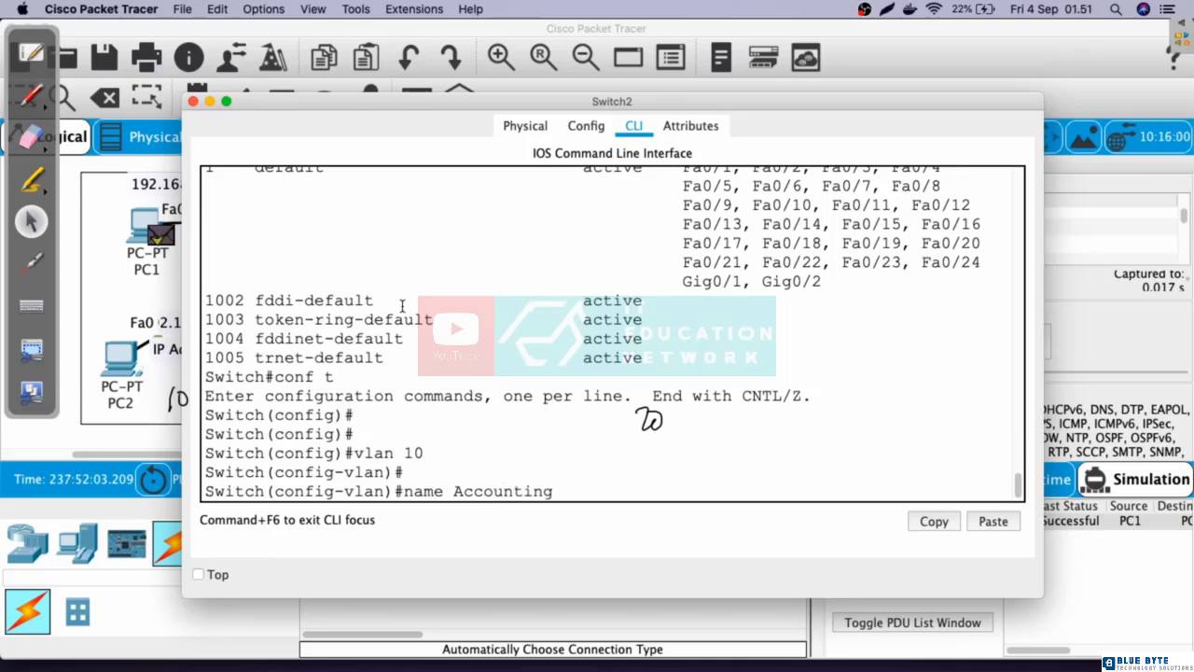
key("Return")
key("Return")
key("Return")
type("exit")
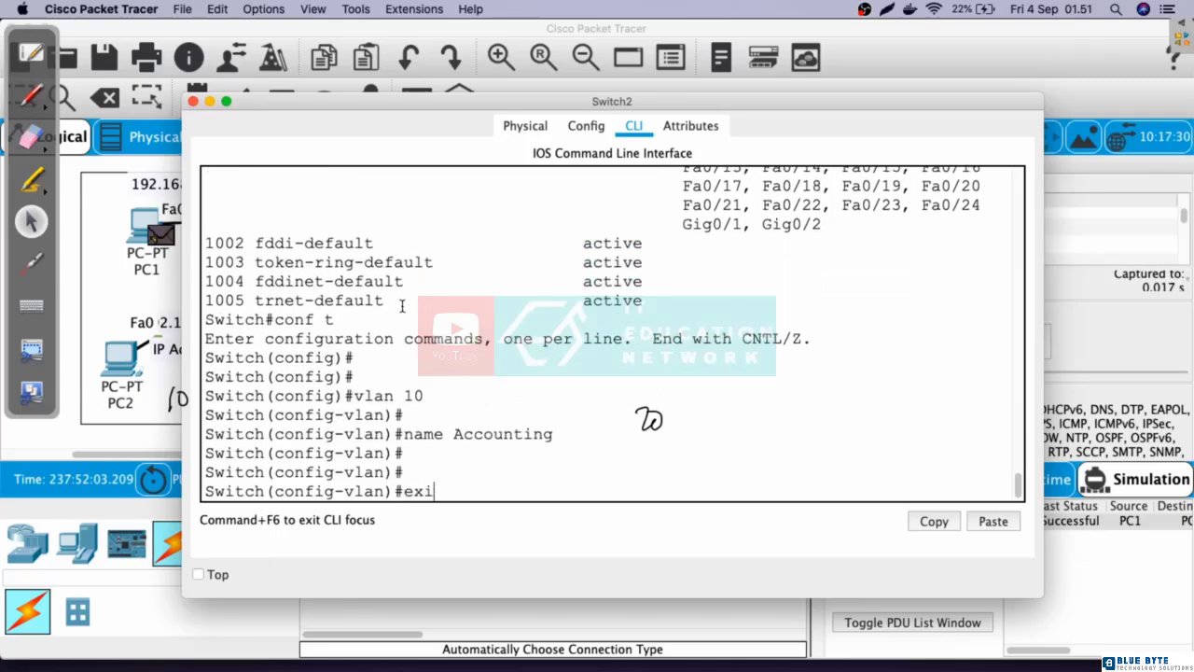
key("Return")
key("Return")
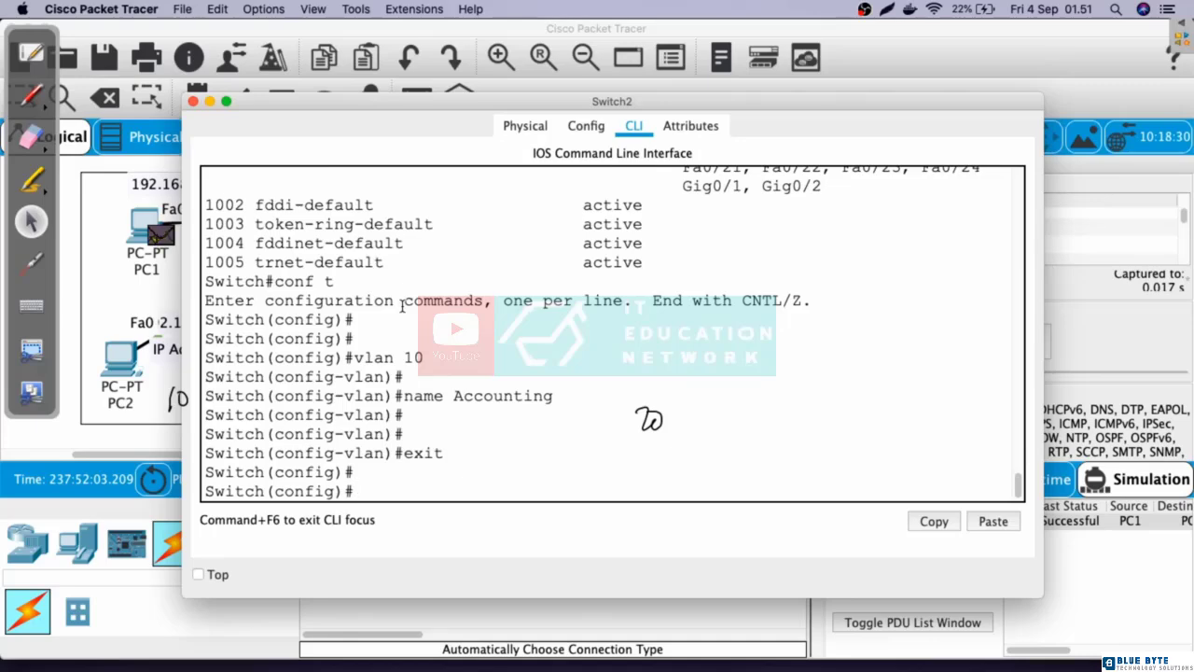
Run "do show vlan brief" and examine the VLAN 10 entry.
type("do show vlan brief")
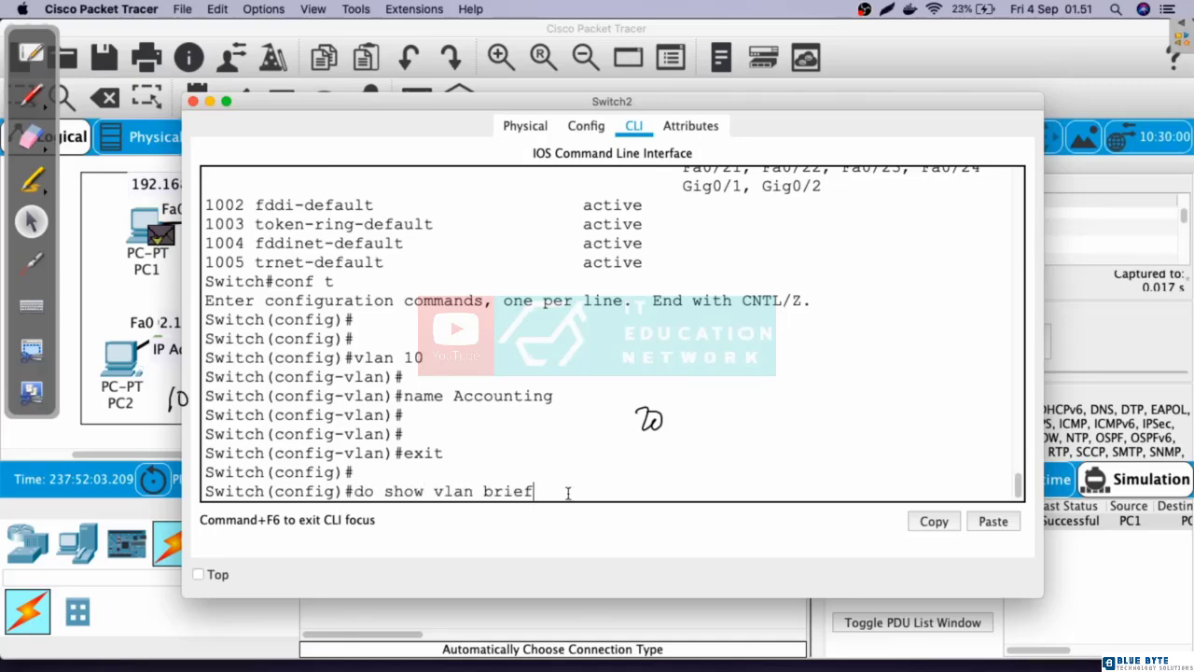
key("Return")
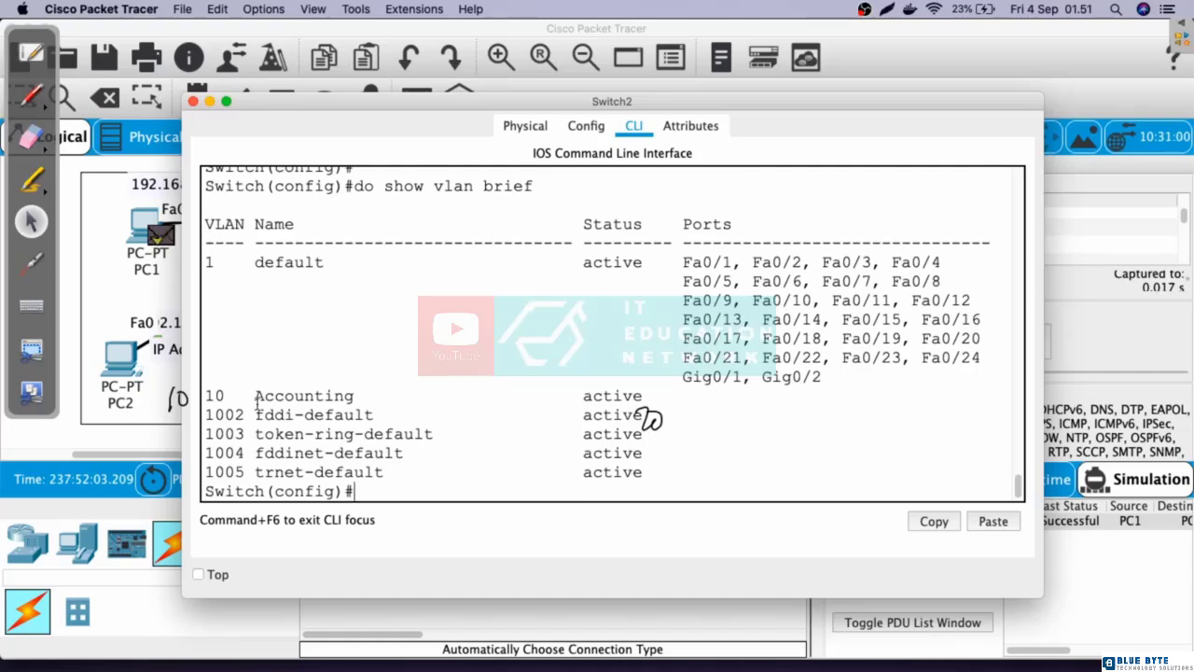
left_click_drag(210, 395, 326, 395)
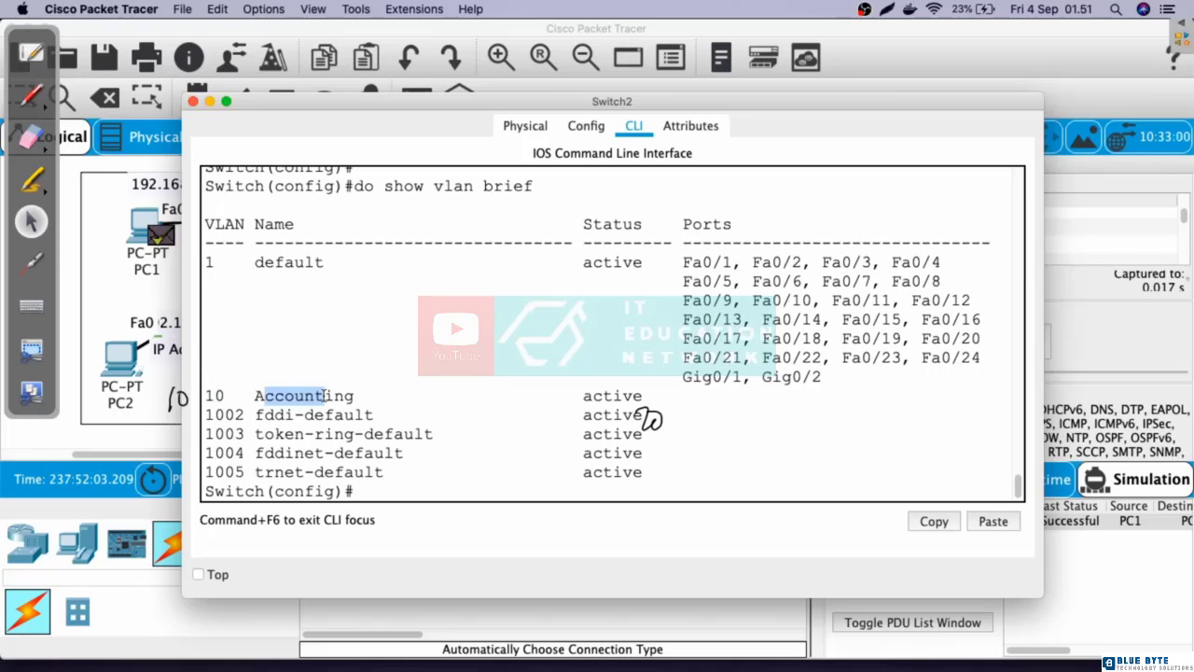
left_click(398, 488)
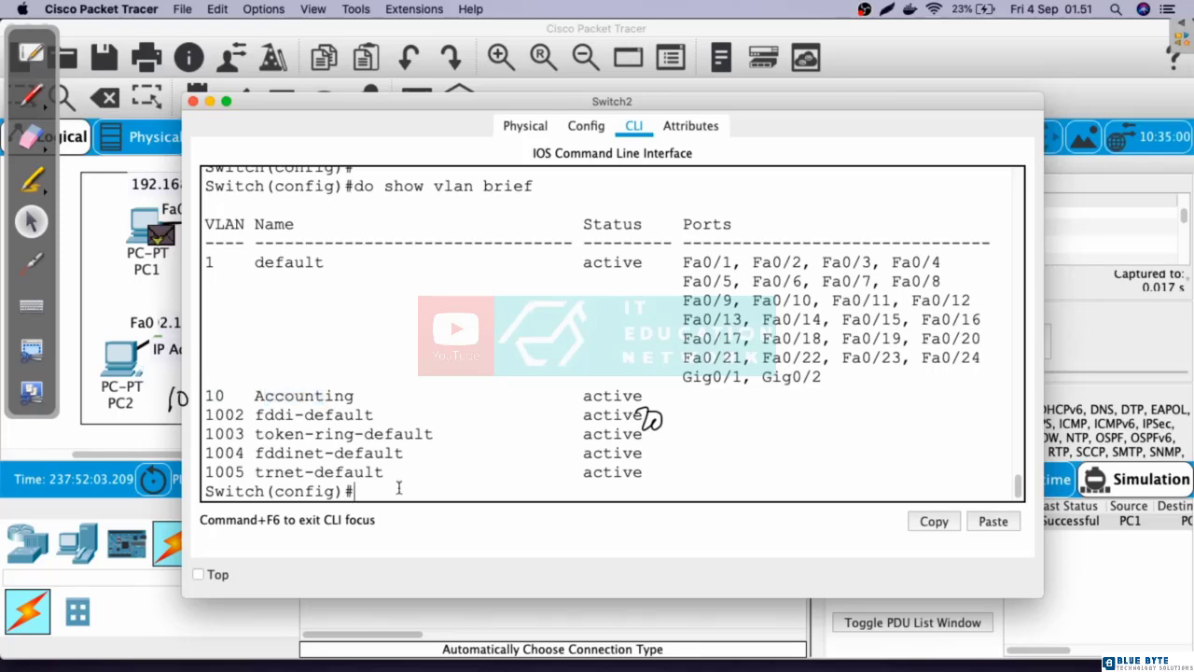
Create VLAN 20 with the name Marketting and exit to global configuration mode.
type("vlan 20")
key("Return")
key("Return")
type("na")
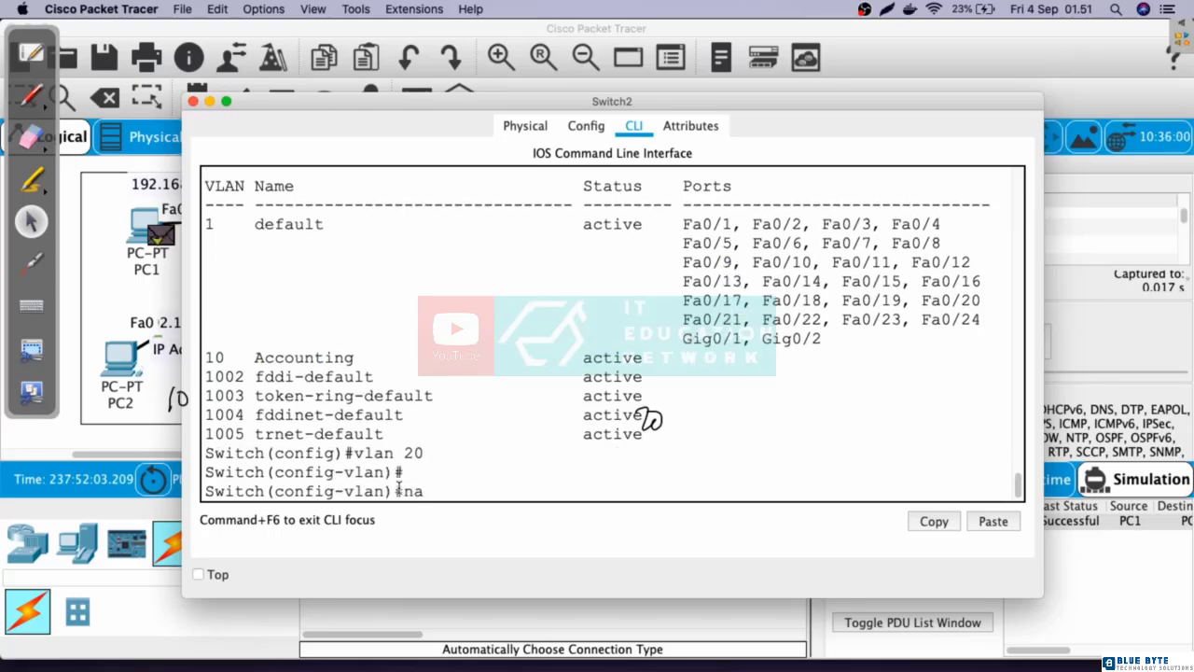
type("me Marketting")
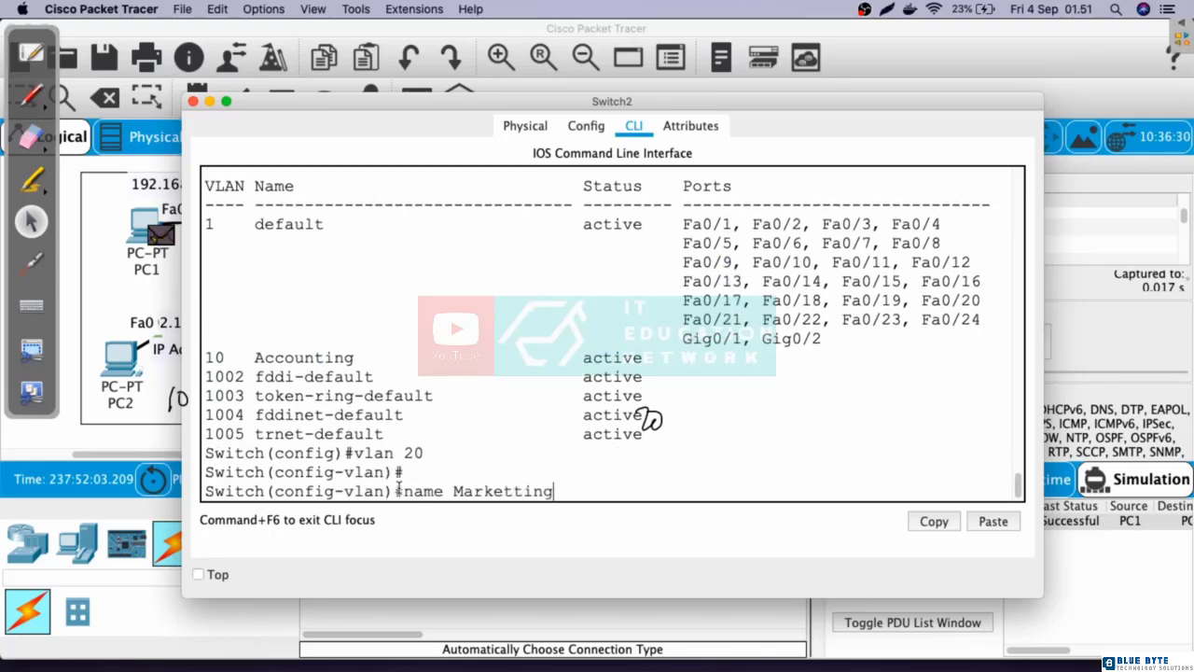
key("Return")
key("Return")
type("exit")
key("Return")
key("Return")
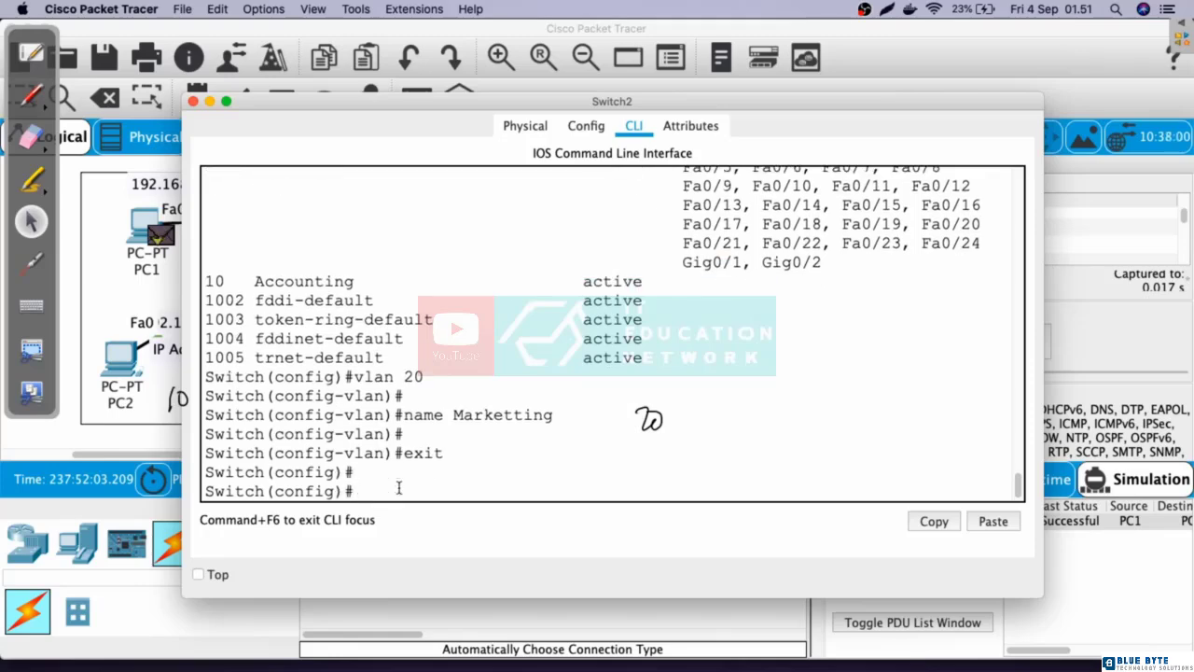
Run "do show vlan brief" again and compare the port assignments of VLAN 1 with those of VLANs 10 and 20.
type("do show vlan brief")
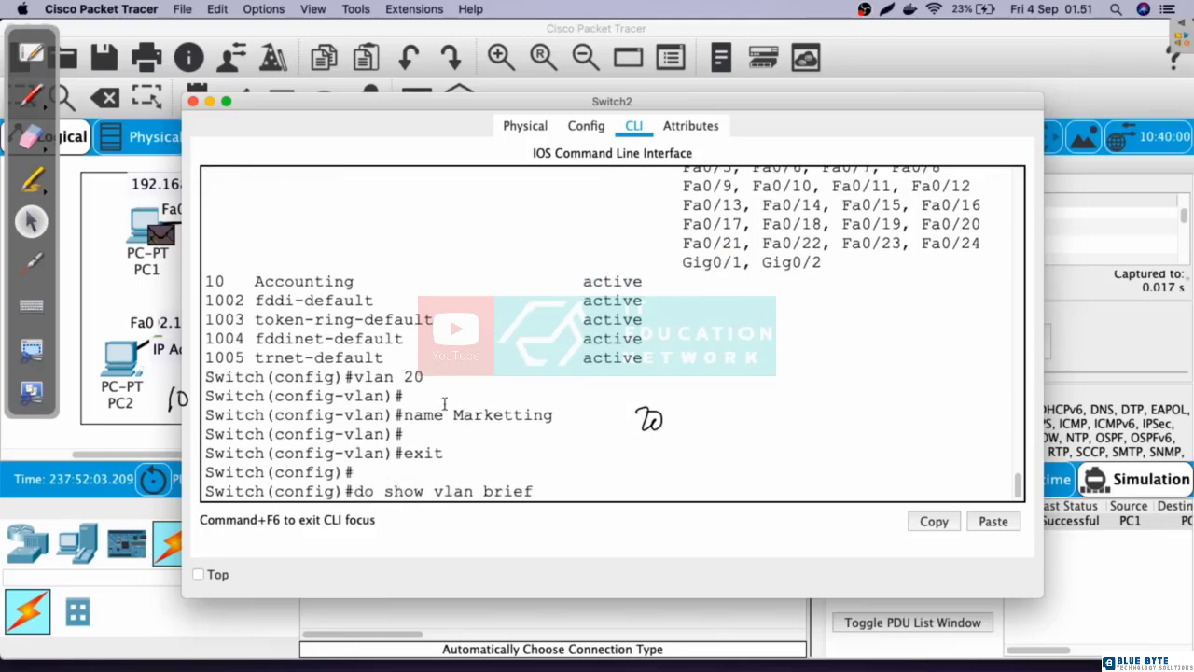
key("Return")
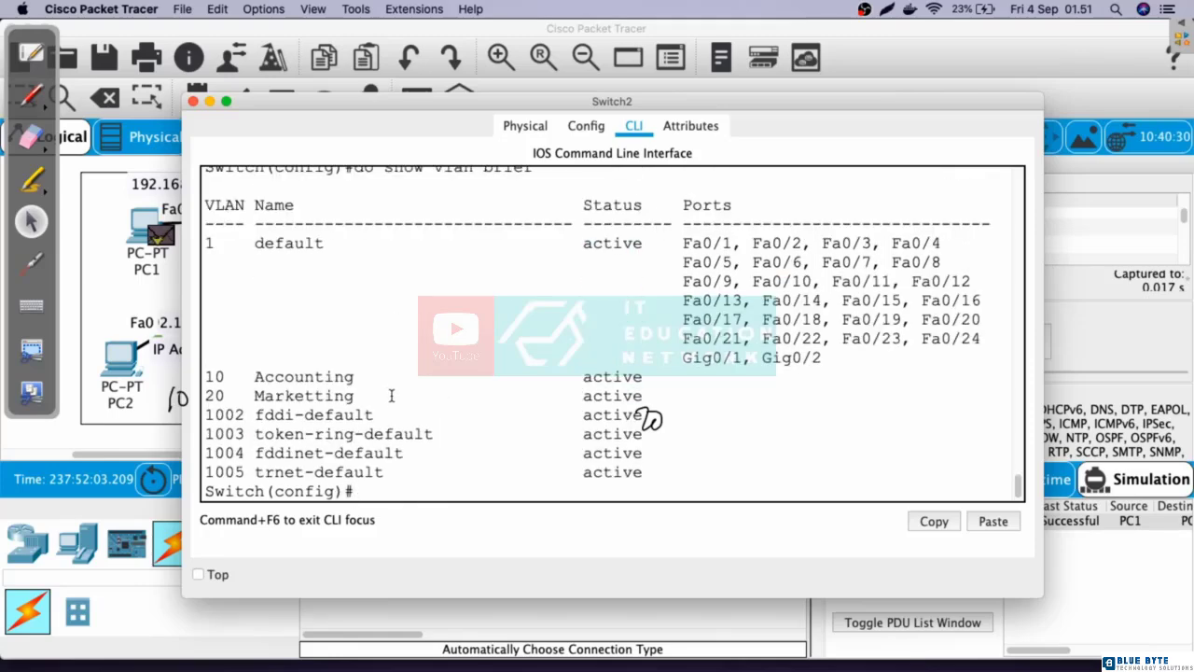
left_click_drag(392, 395, 173, 370)
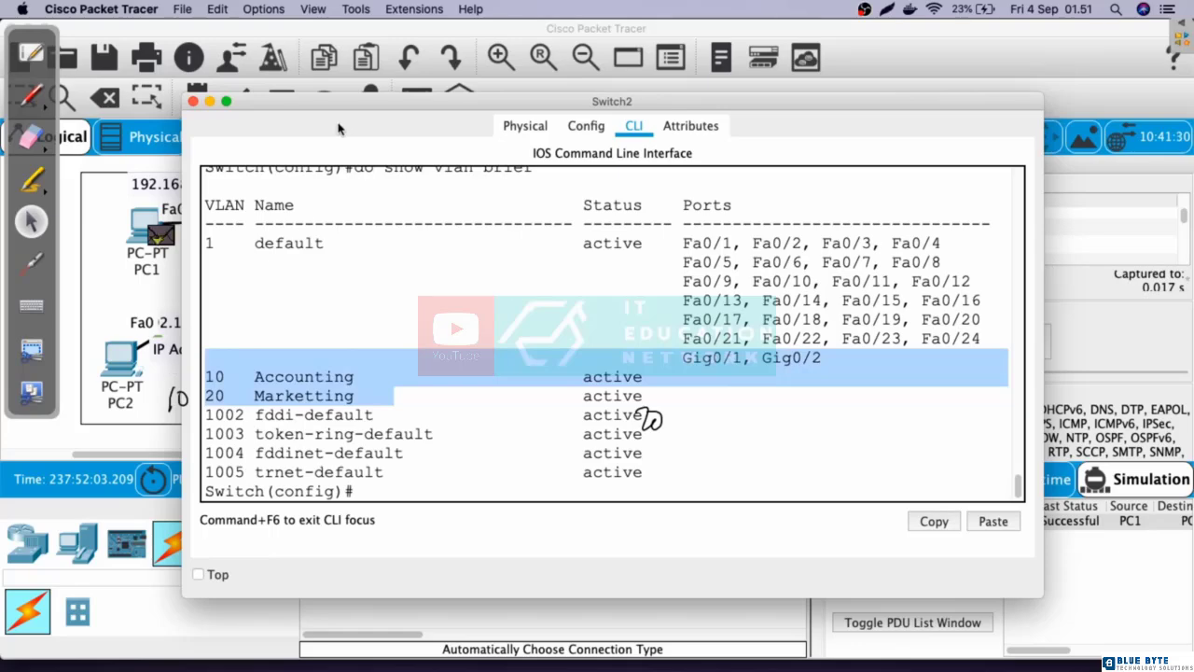
left_click_drag(333, 112, 286, 168)
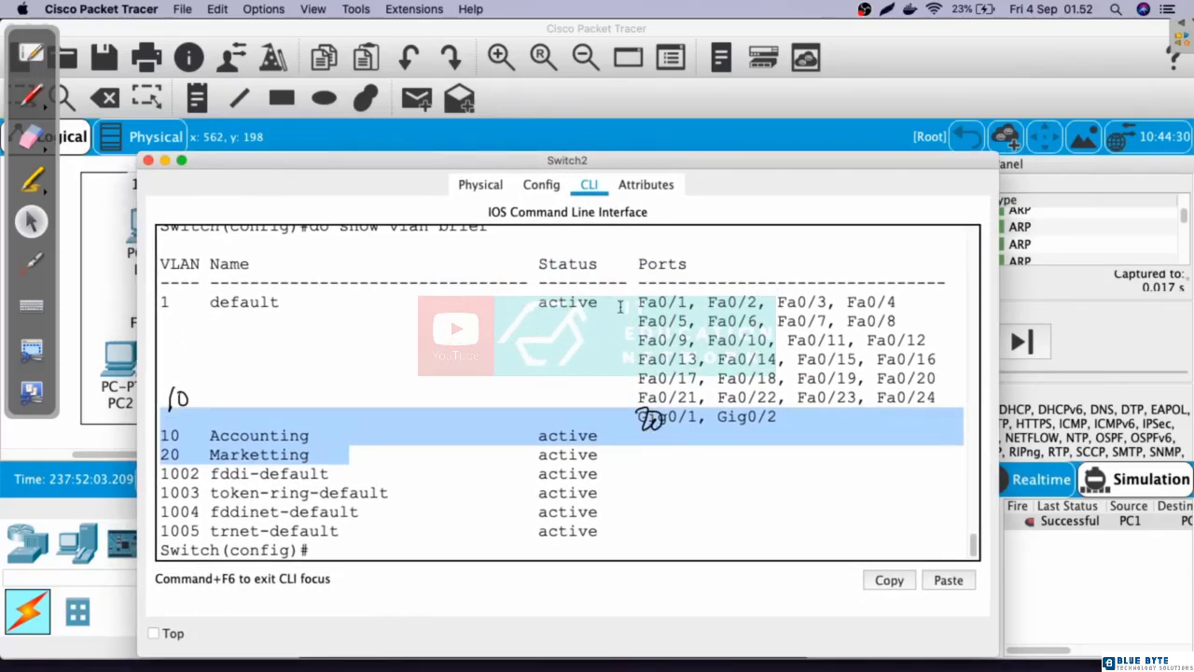
left_click_drag(629, 300, 939, 357)
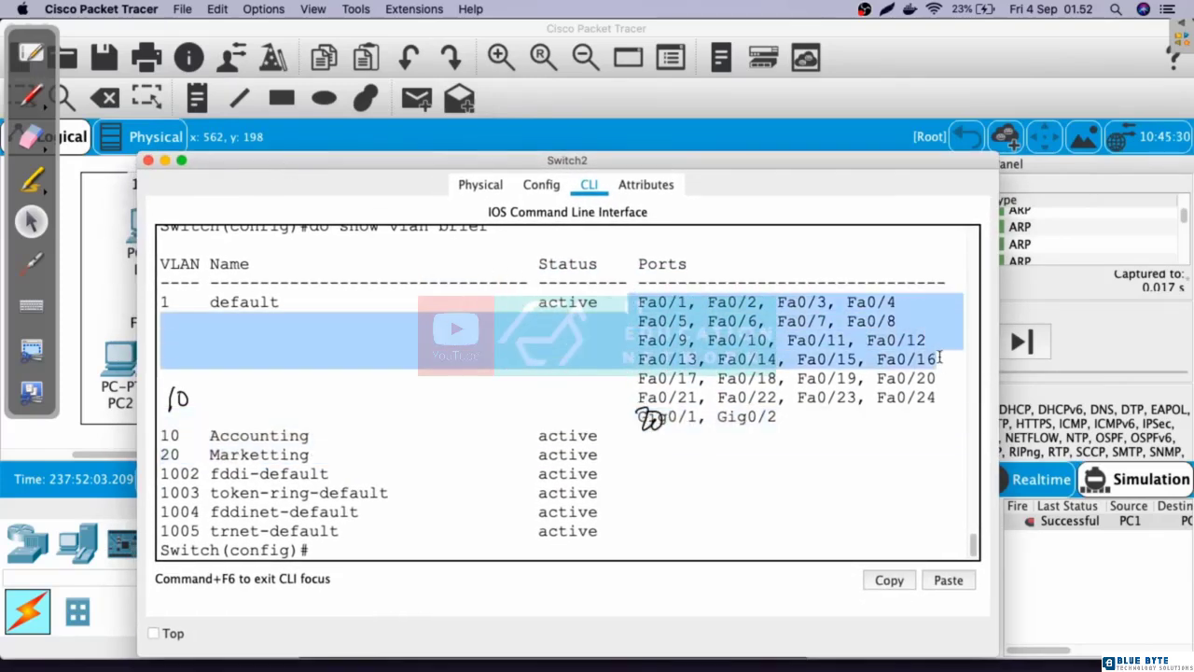
left_click_drag(295, 302, 159, 272)
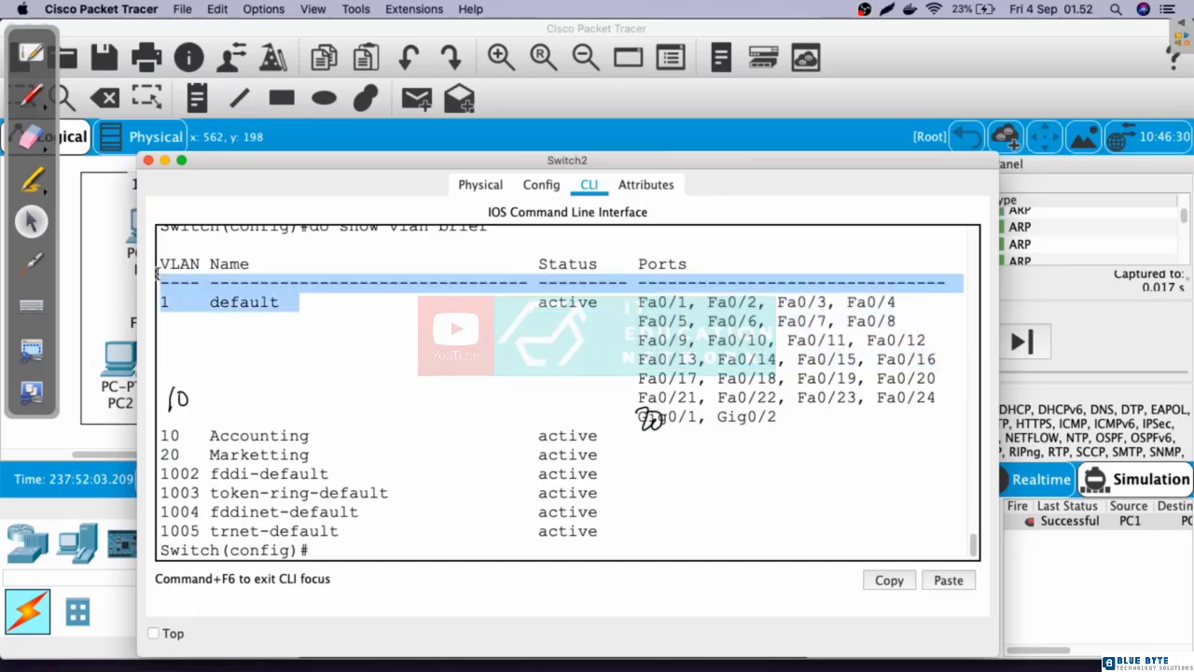
left_click_drag(159, 431, 269, 455)
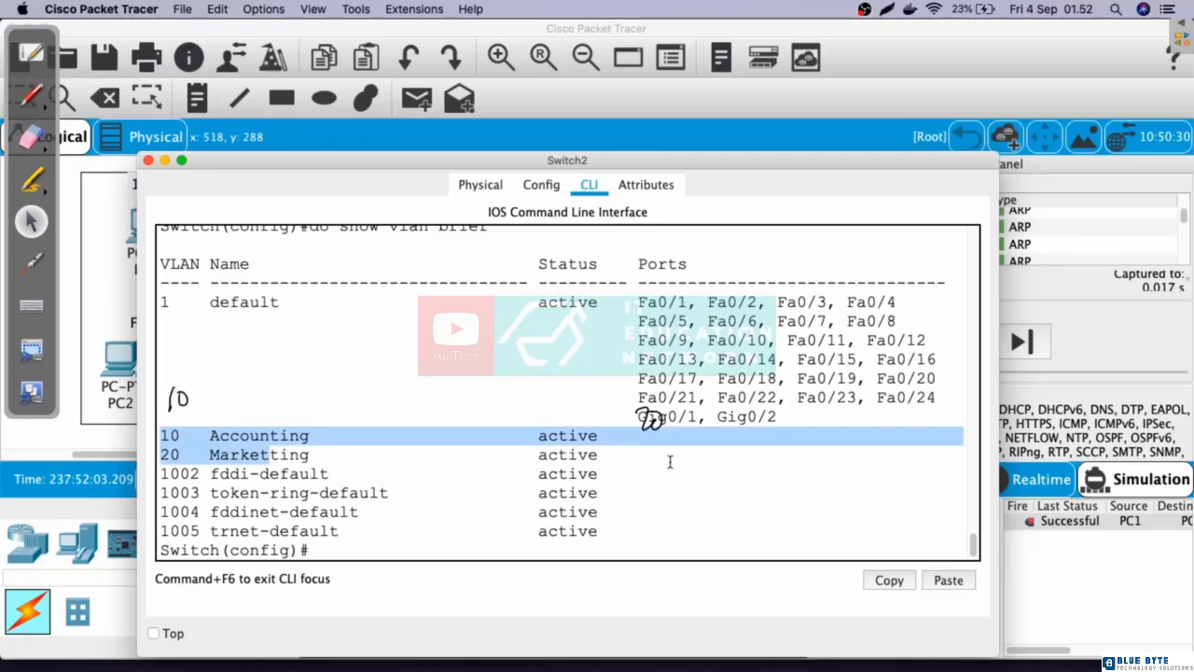
Bring the topology forward and move PC1 and PC2 lower in their rectangle and PC3 and PC4 farther right in theirs.
left_click(94, 333)
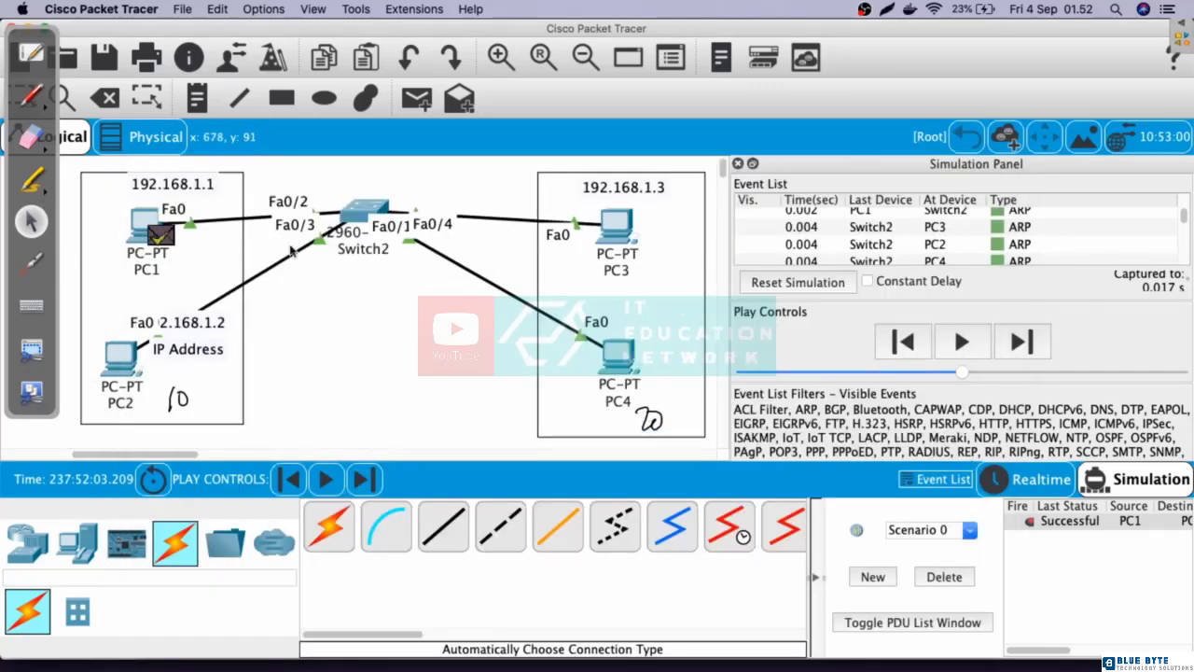
left_click_drag(137, 235, 109, 213)
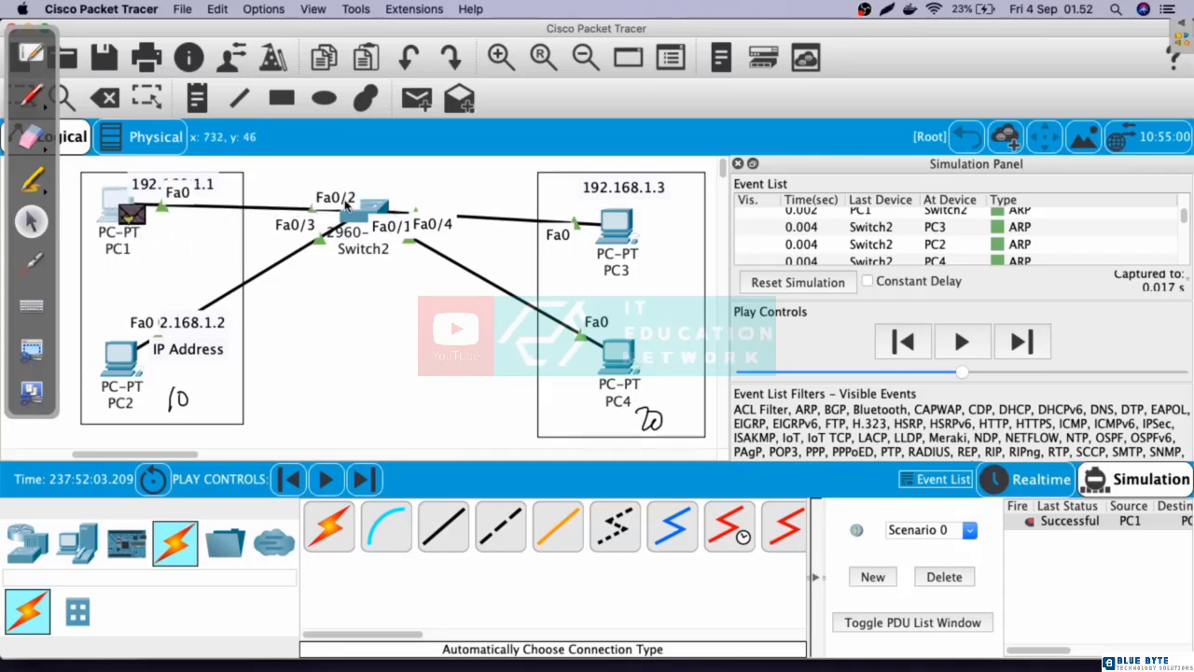
left_click_drag(124, 358, 124, 385)
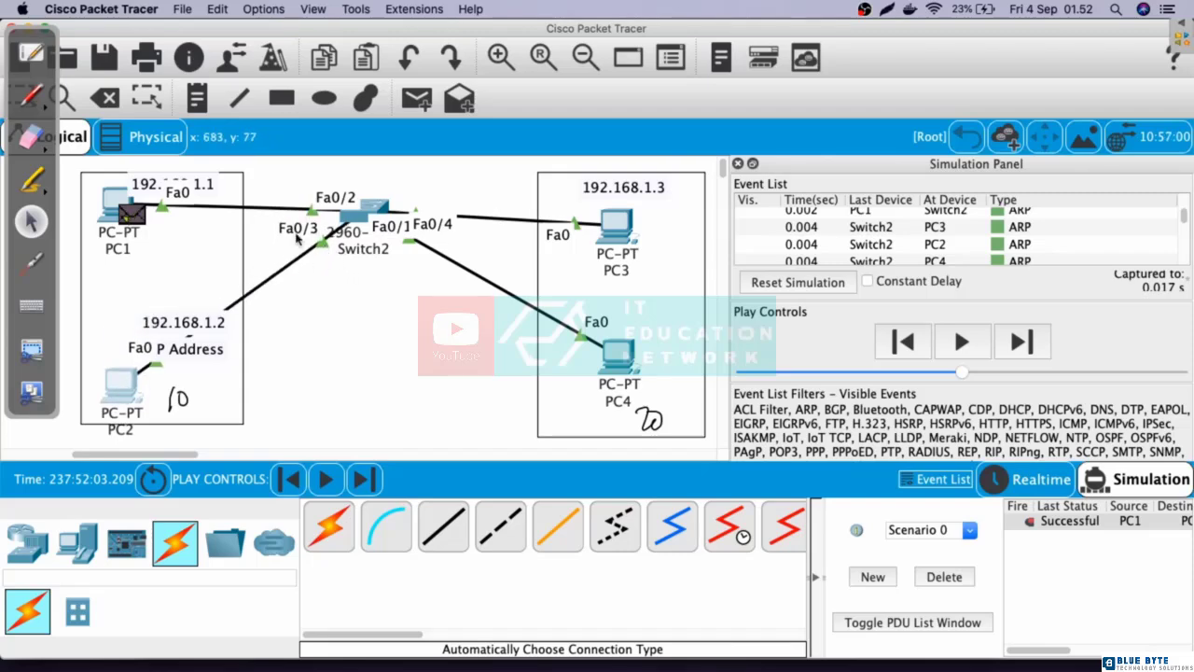
left_click_drag(114, 207, 117, 257)
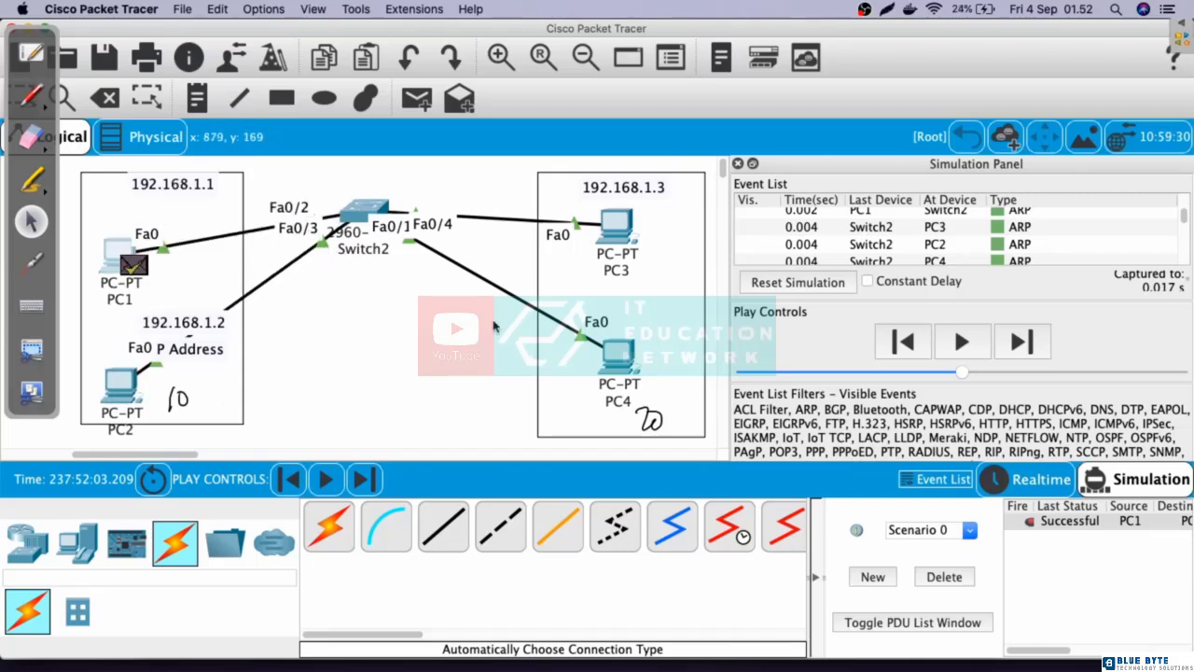
left_click_drag(606, 223, 672, 214)
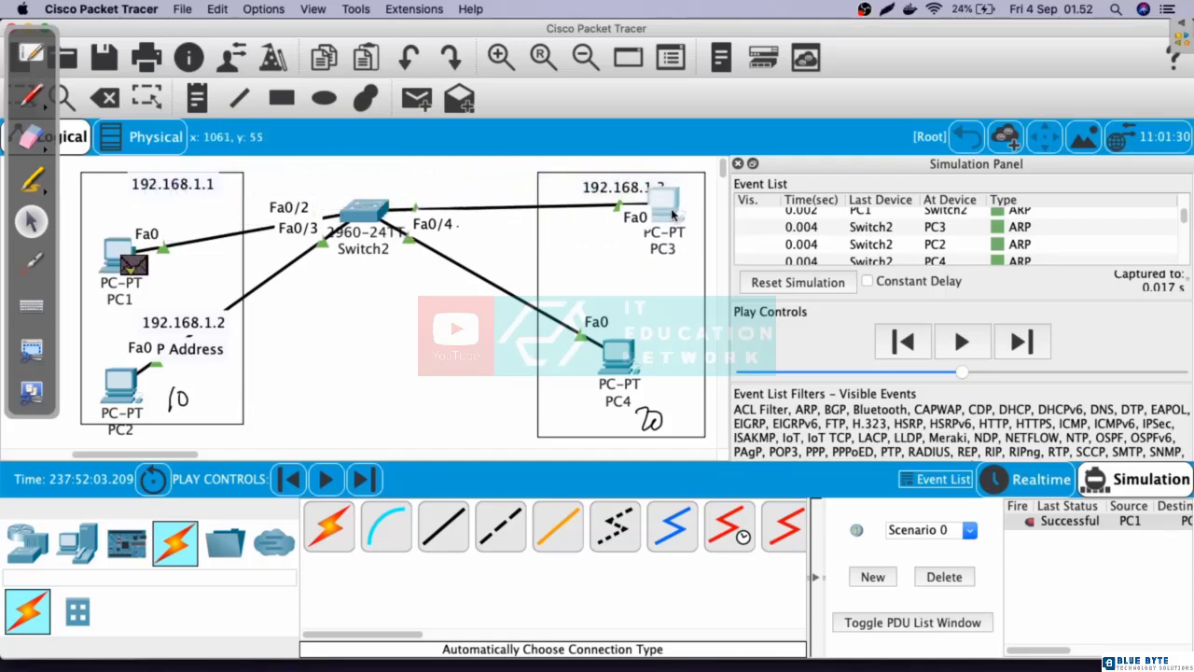
left_click_drag(614, 371, 656, 350)
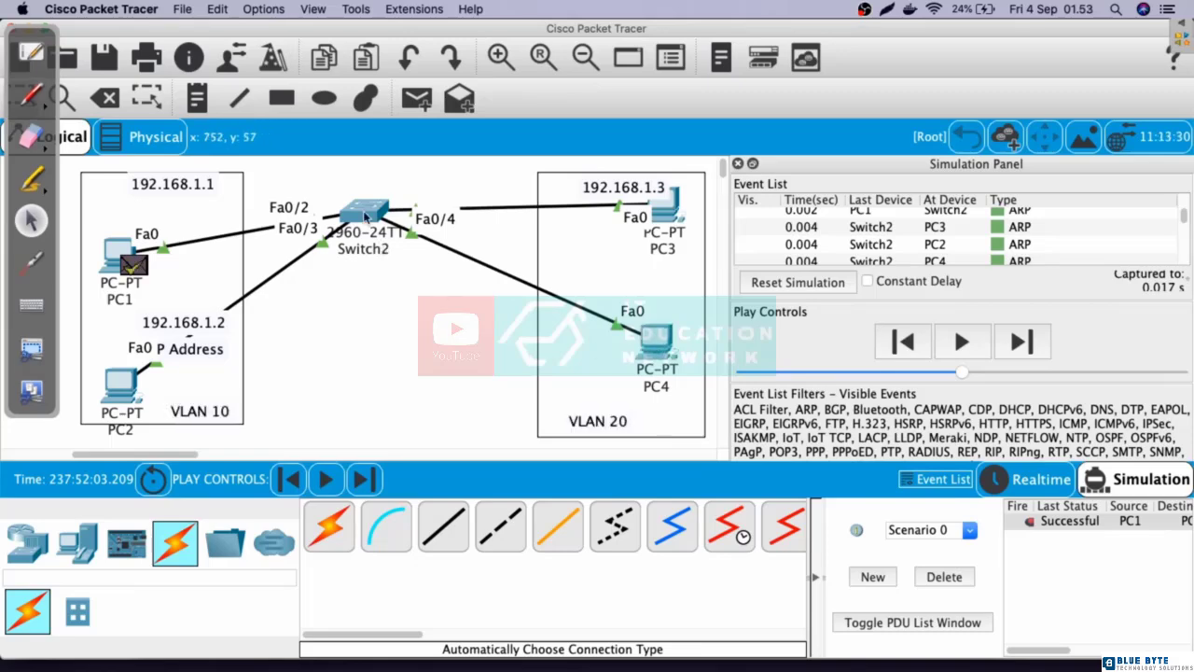
In Switch2's CLI, enter interface fa0/2 and set it to access mode with "switchport mode access".
left_click(365, 216)
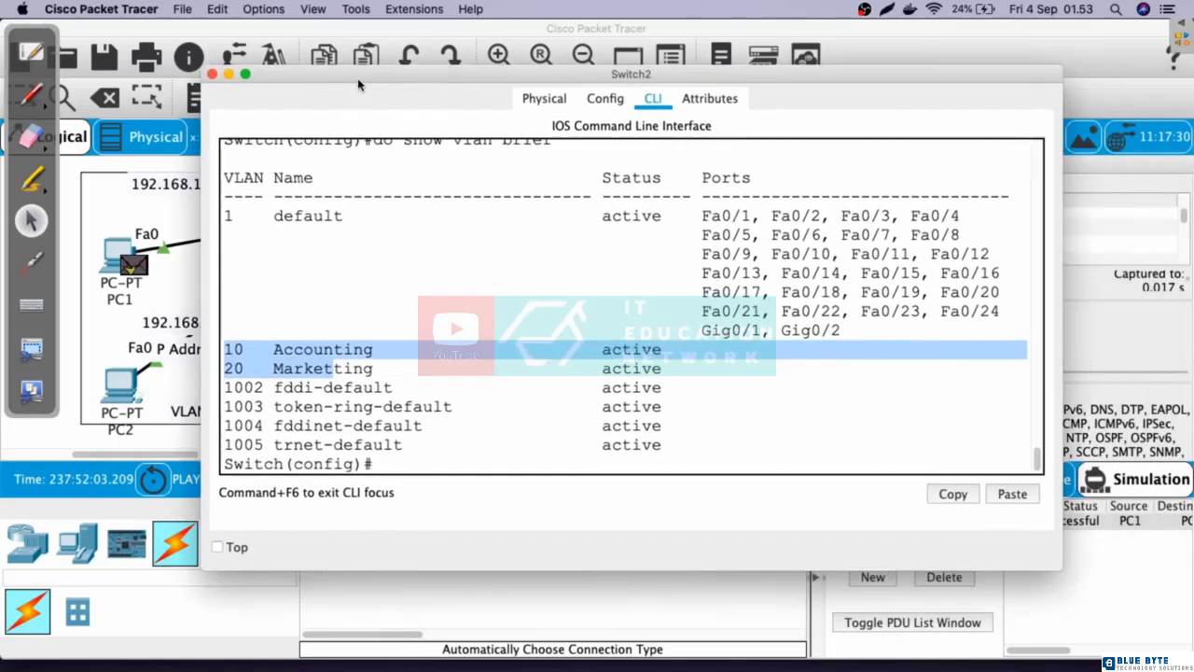
left_click(375, 437)
type("inter")
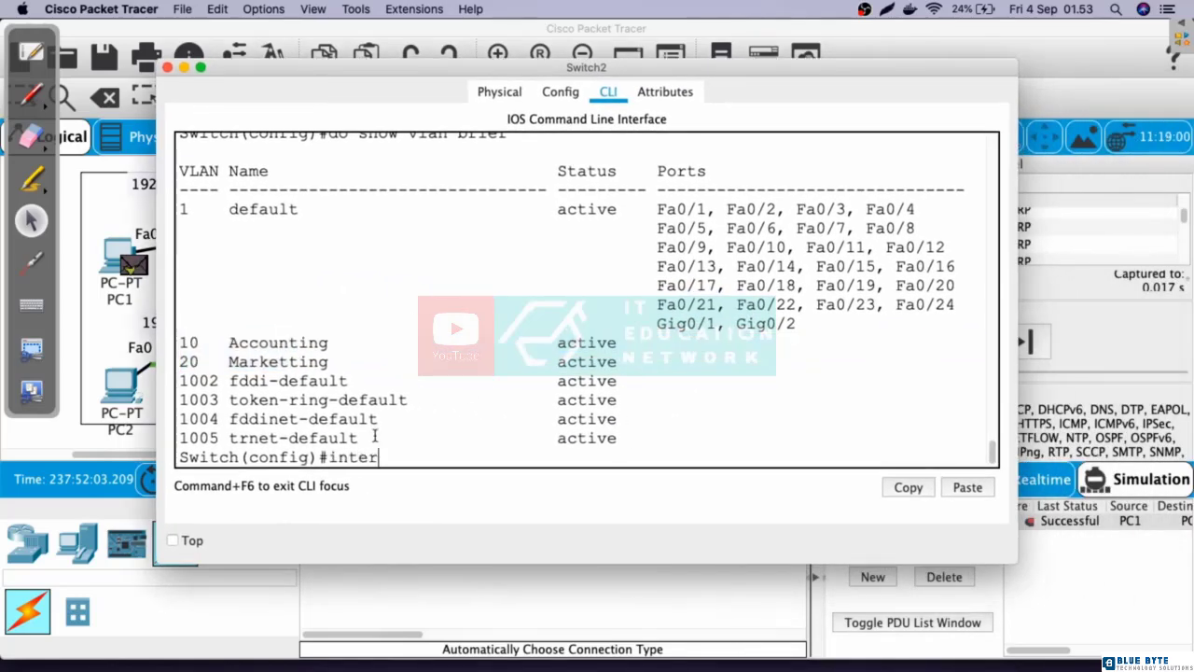
type("face fa0/2")
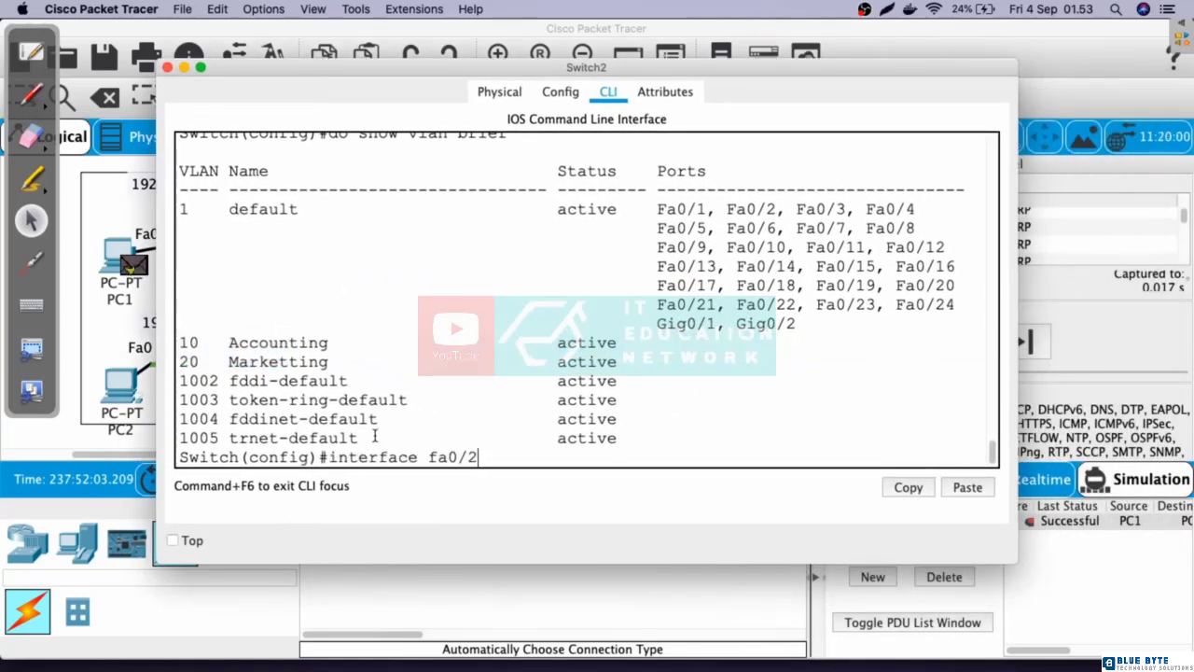
key("Return")
type("swith")
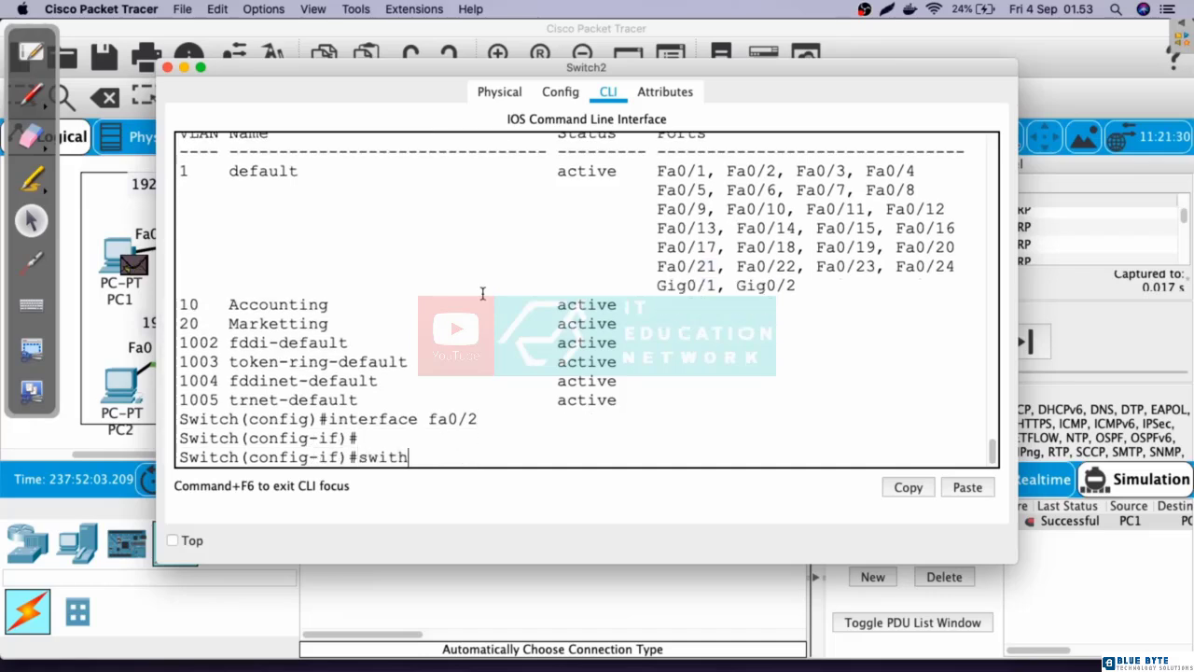
type("c")
key("BackSpace")
key("BackSpace")
type("chport mode acc")
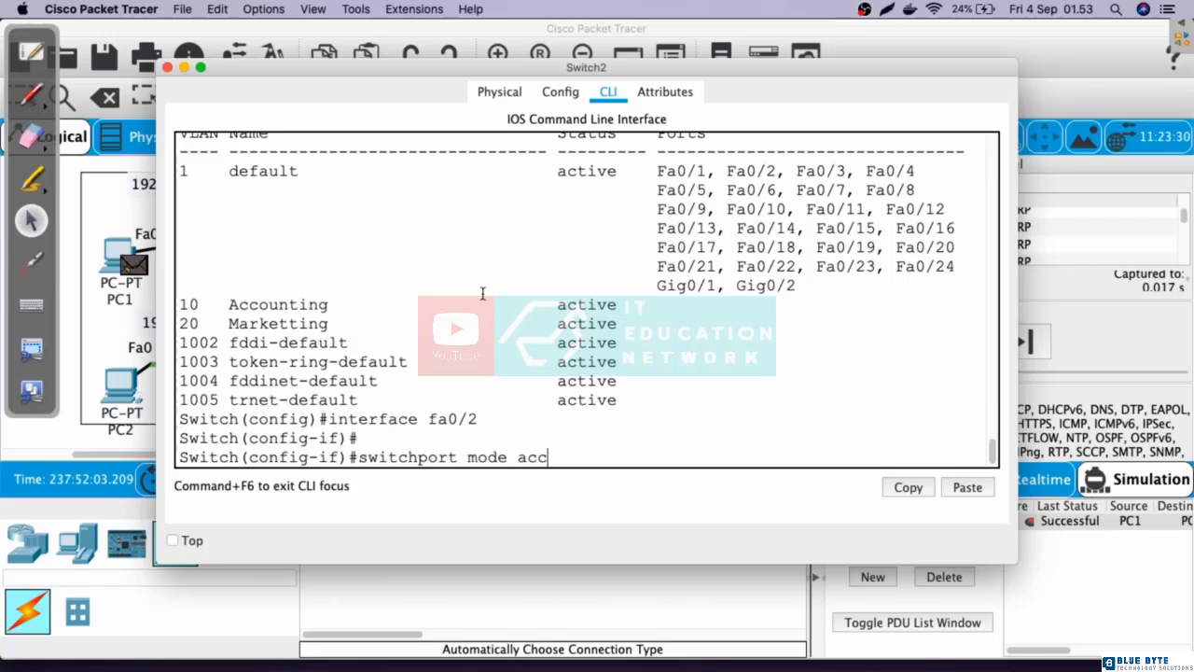
type("ess")
key("Return")
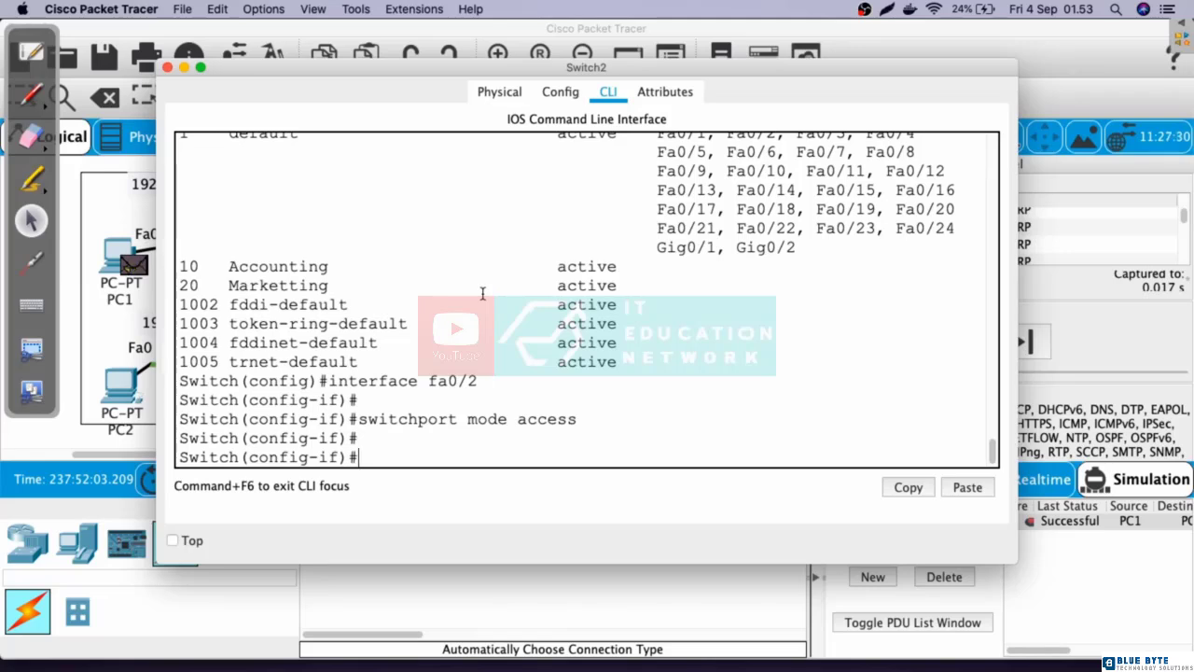
Assign interface fa0/2 to VLAN 10 with "switchport access vlan 10" and exit to global configuration mode.
type("switchport")
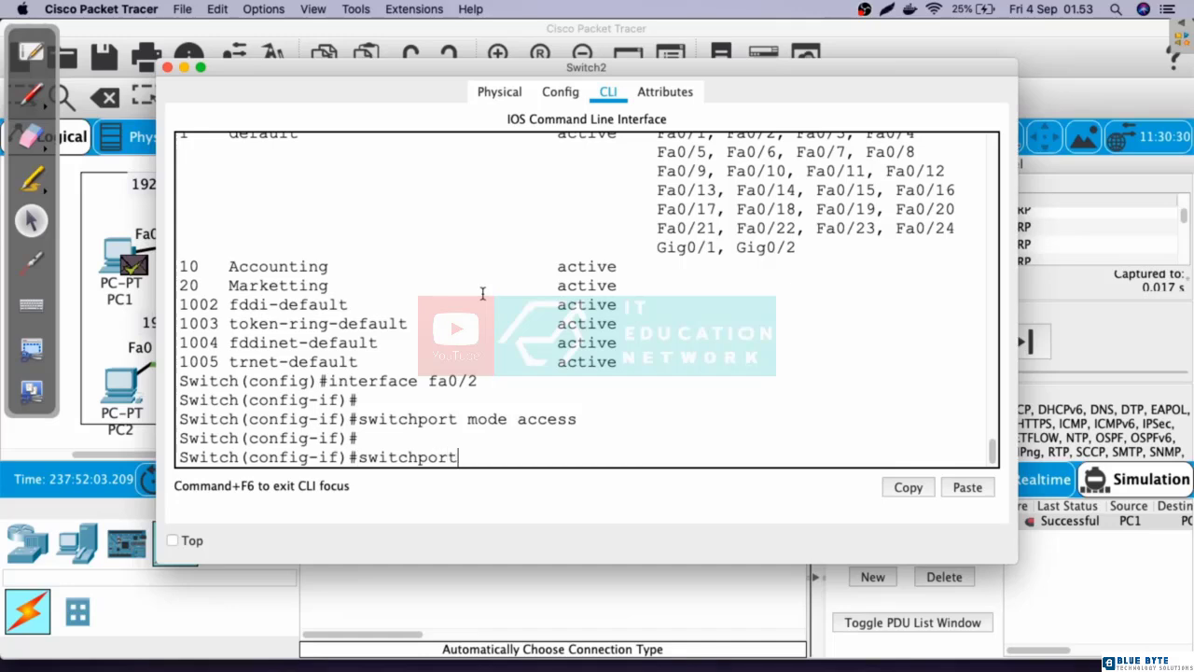
type(" access vlan 10")
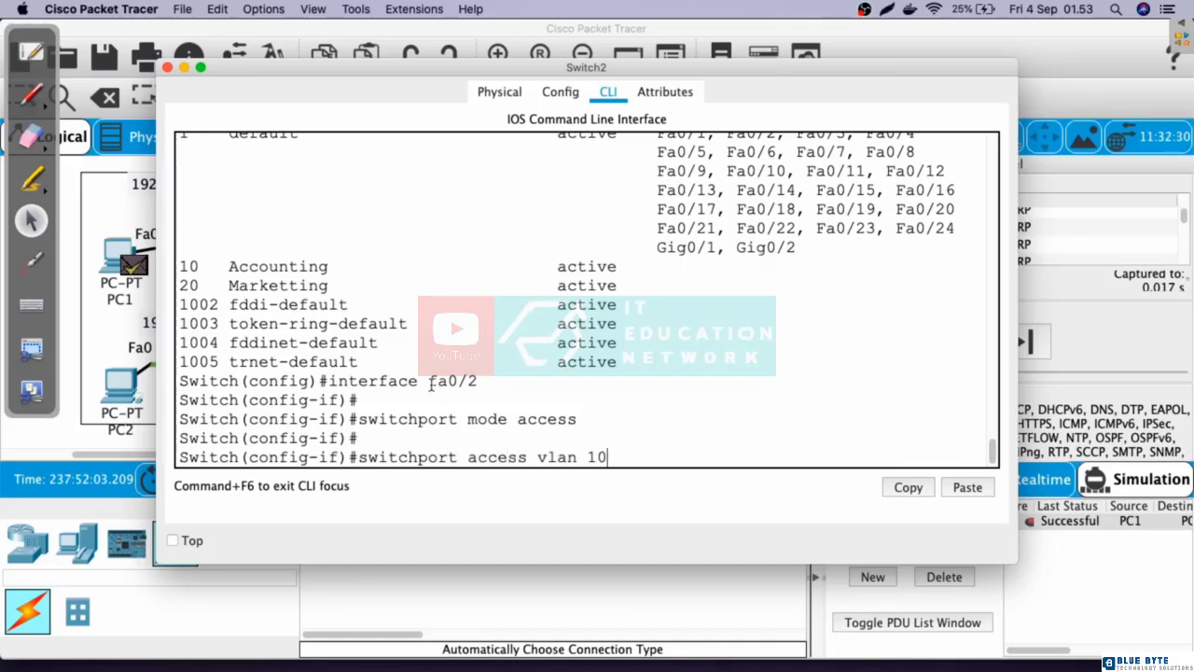
left_click_drag(429, 382, 484, 383)
left_click_drag(567, 457, 681, 464)
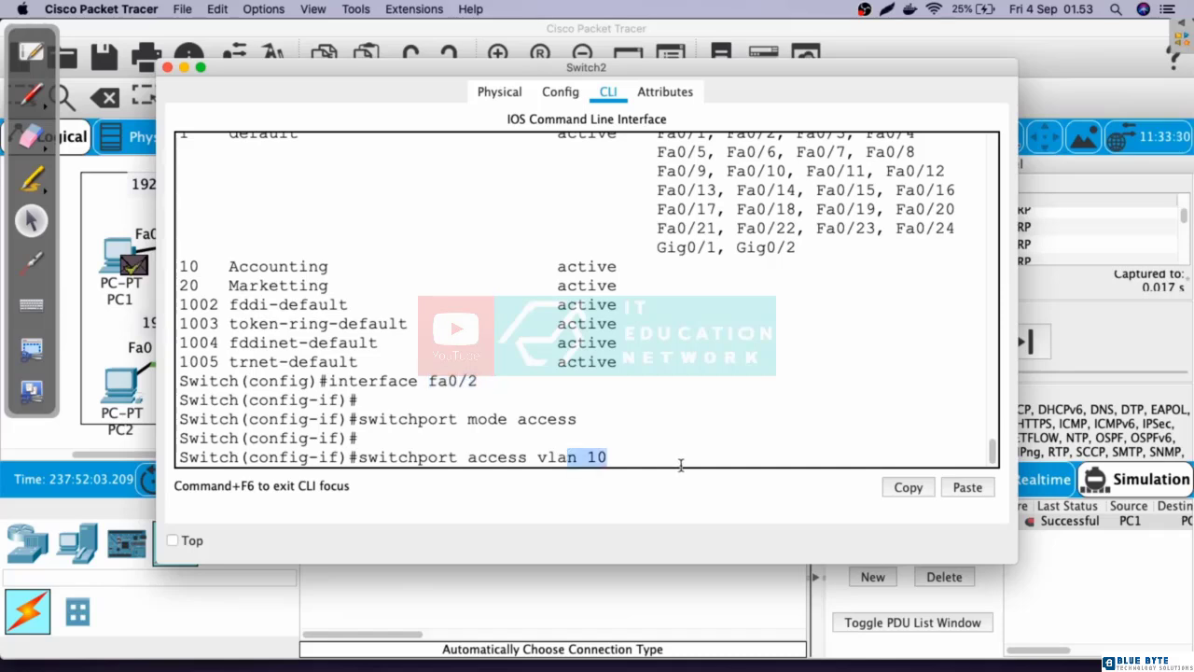
key("Return")
key("Return")
key("Return")
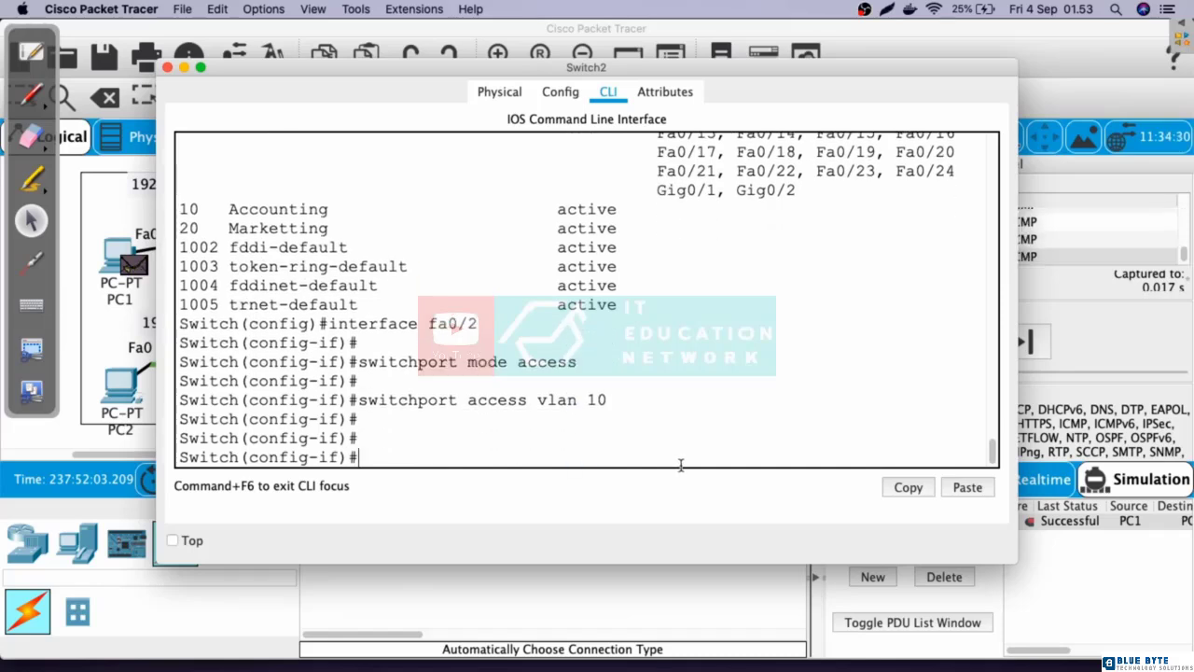
type("exit")
key("Return")
key("Return")
Run "do show vlan brief" and check which port is assigned to VLAN 10 Accounting.
type("d")
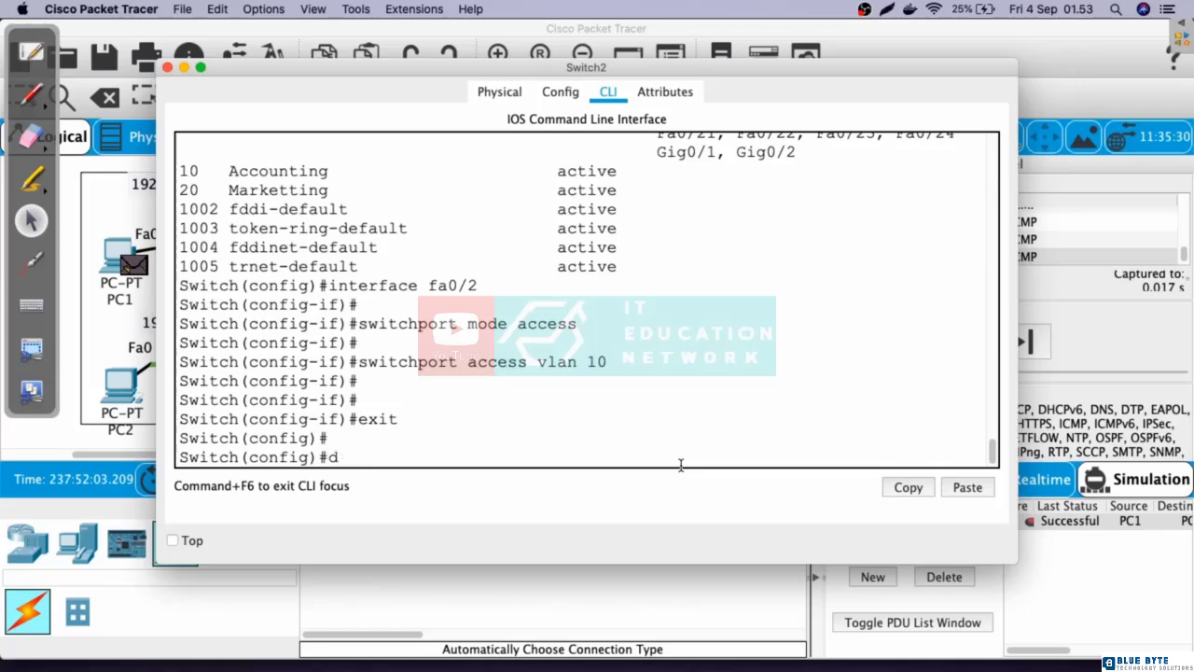
type("o show vlan")
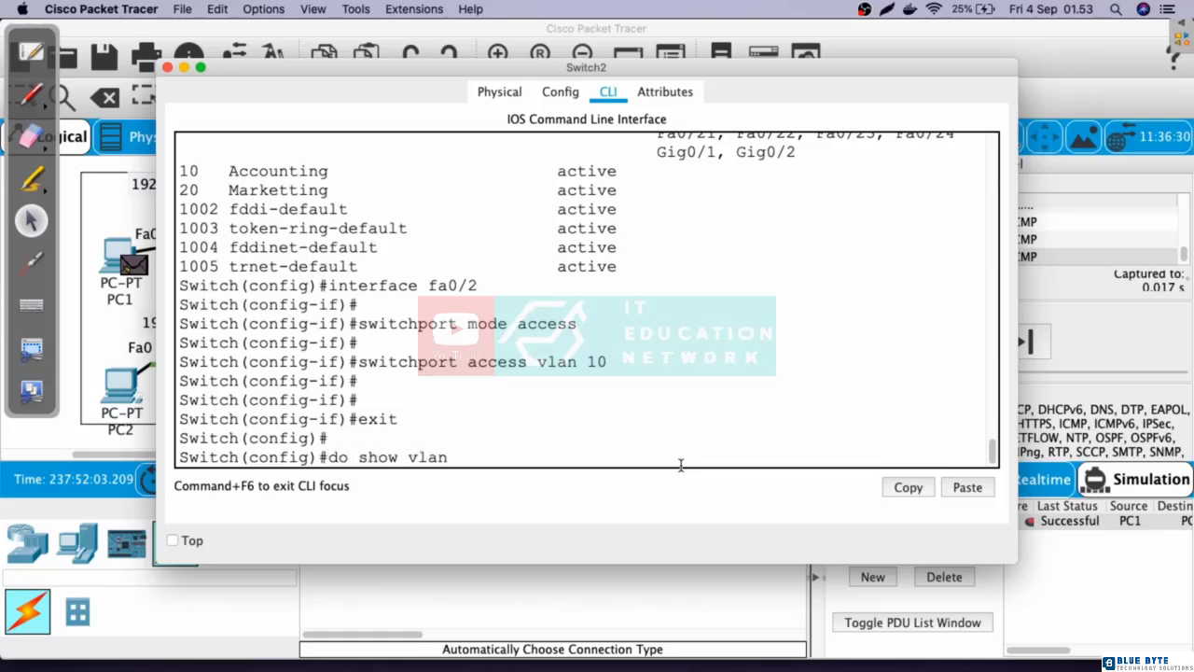
type(" brief")
key("Return")
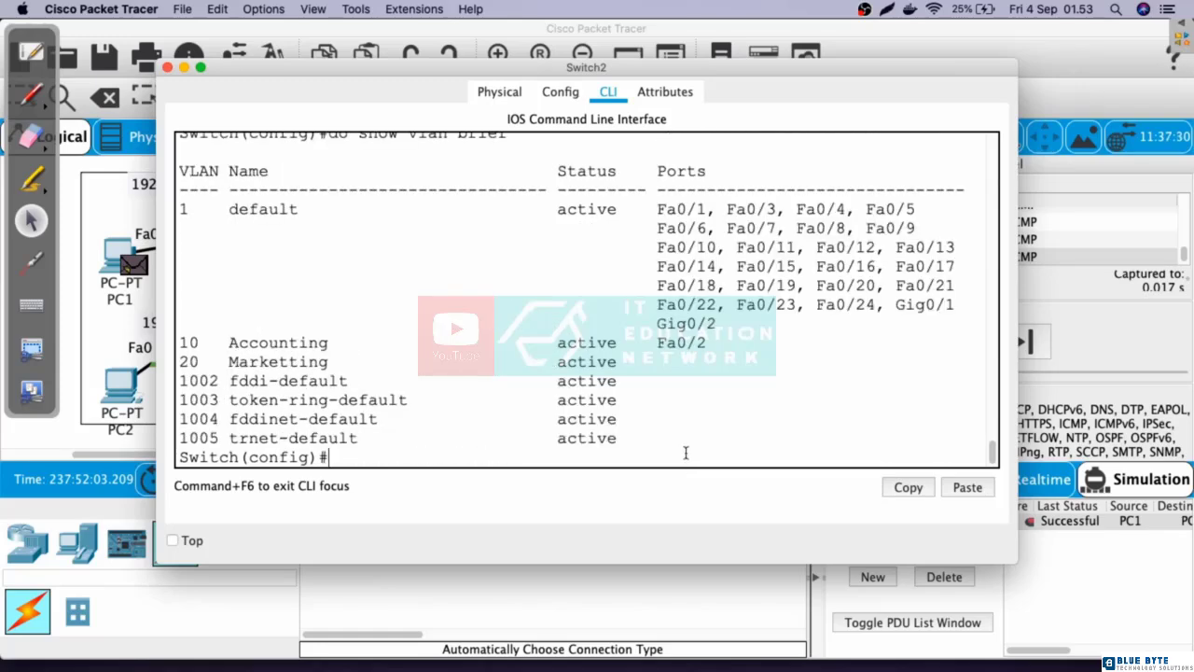
left_click_drag(655, 342, 729, 343)
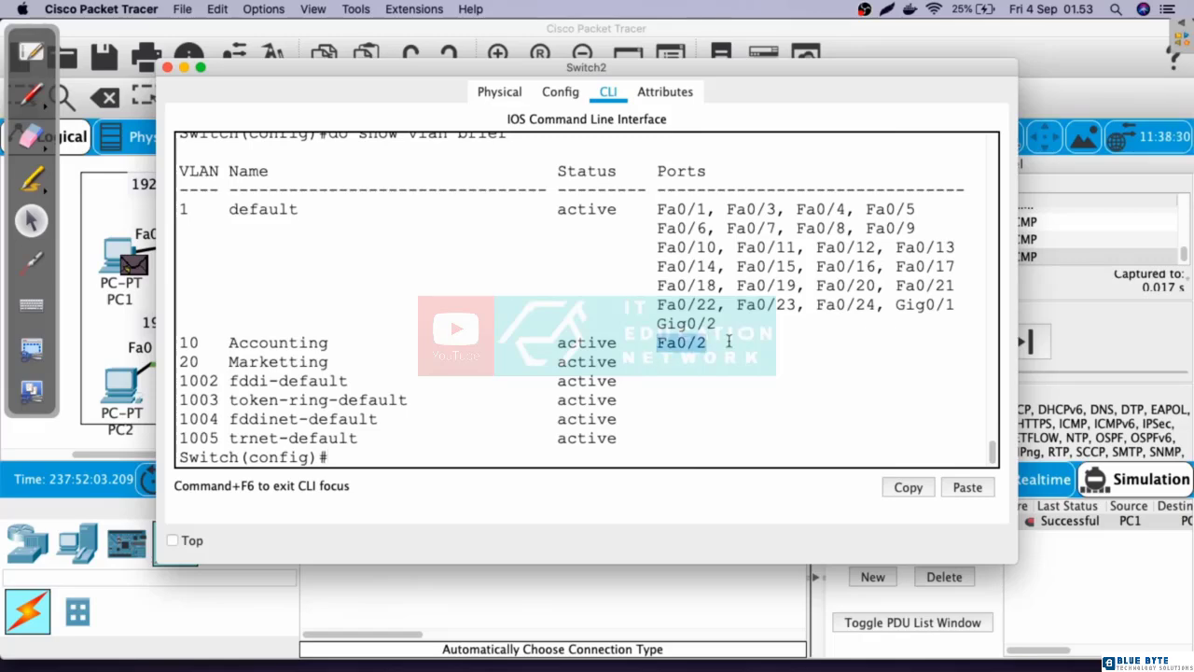
left_click_drag(181, 344, 259, 343)
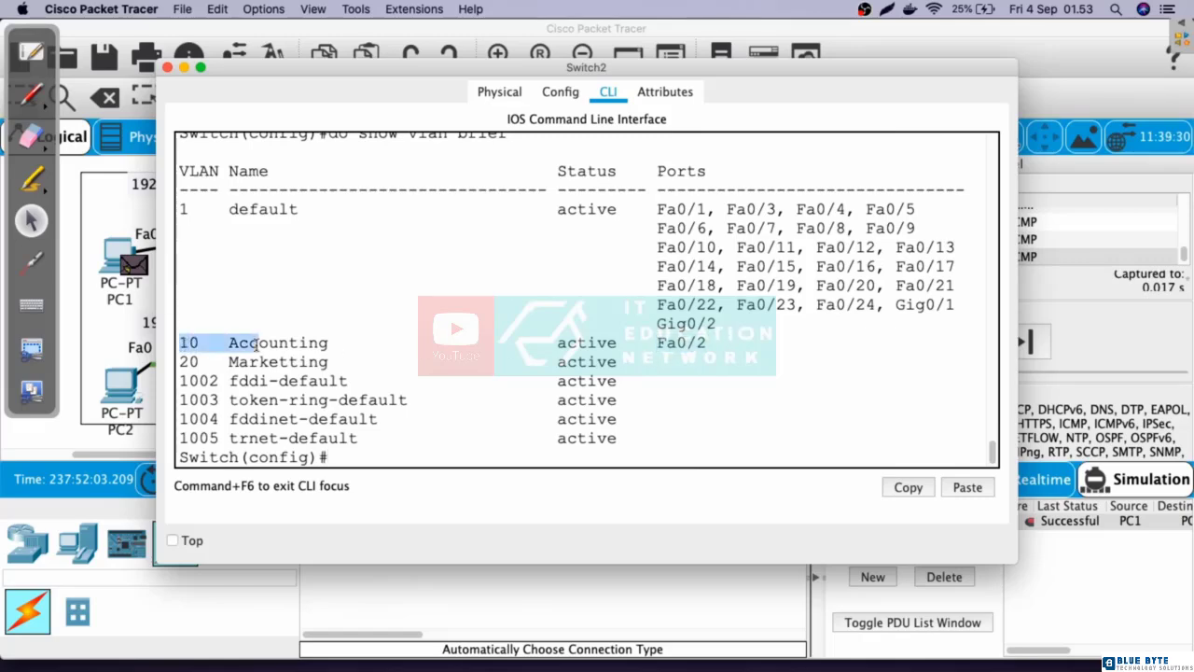
Uncover the VLAN 10 PCs in the topology, enter interface fa0/3 and set it to access mode.
left_click_drag(302, 78, 527, 82)
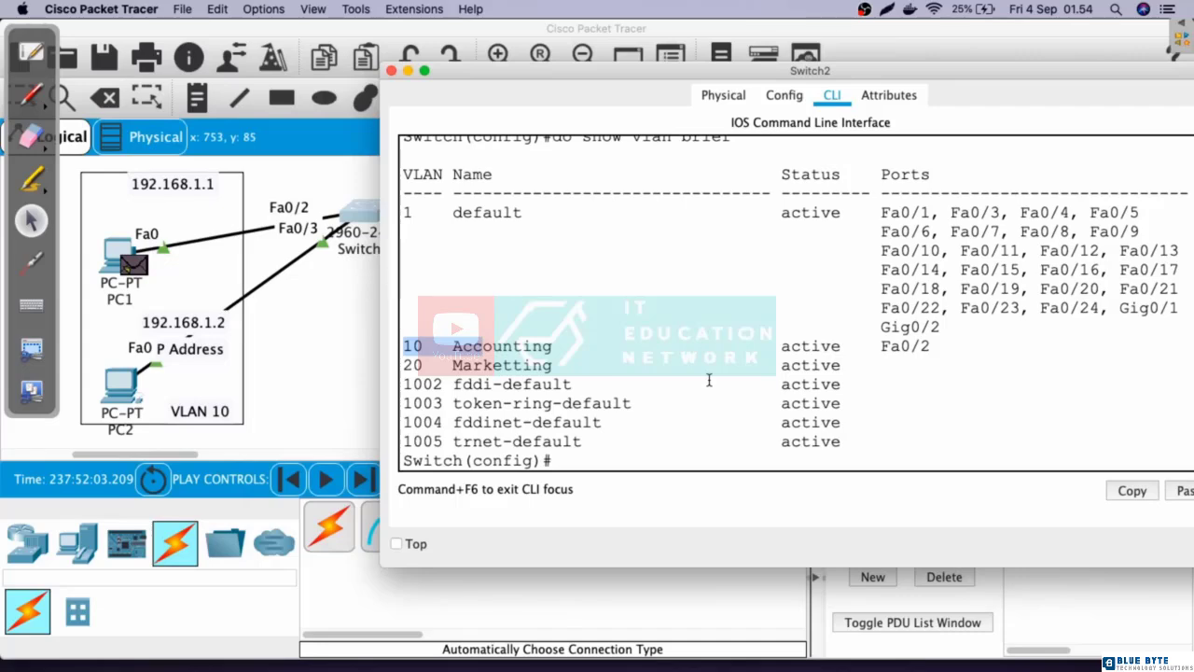
type("int fa0/3")
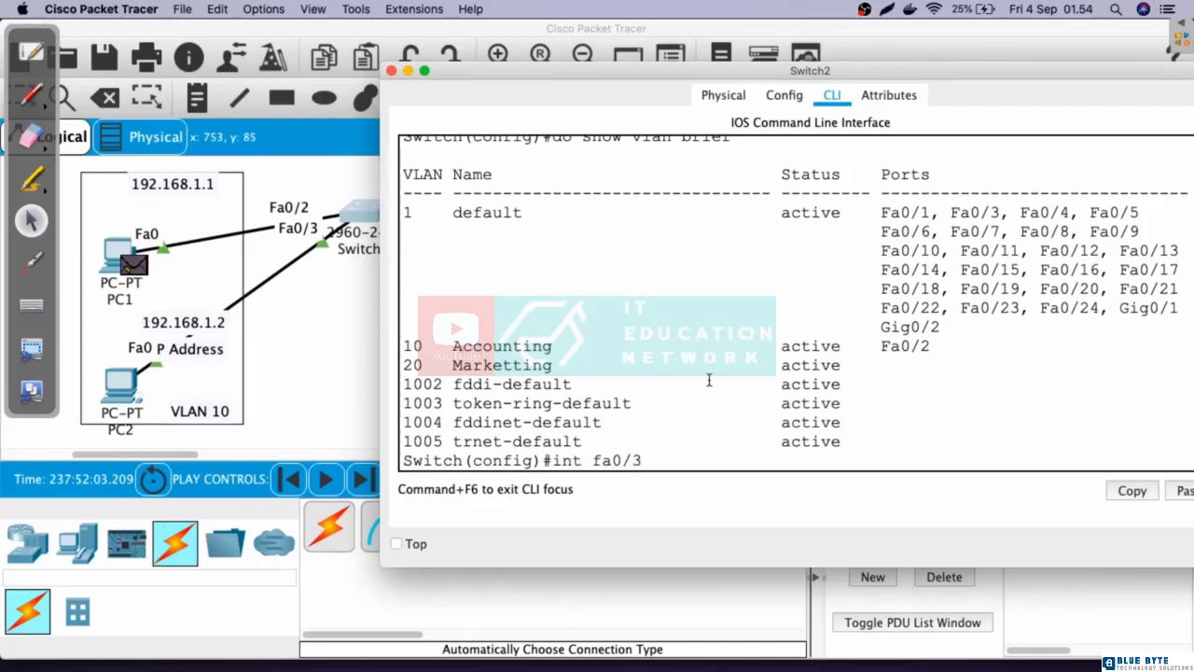
key("Return")
key("Return")
type("switchpor")
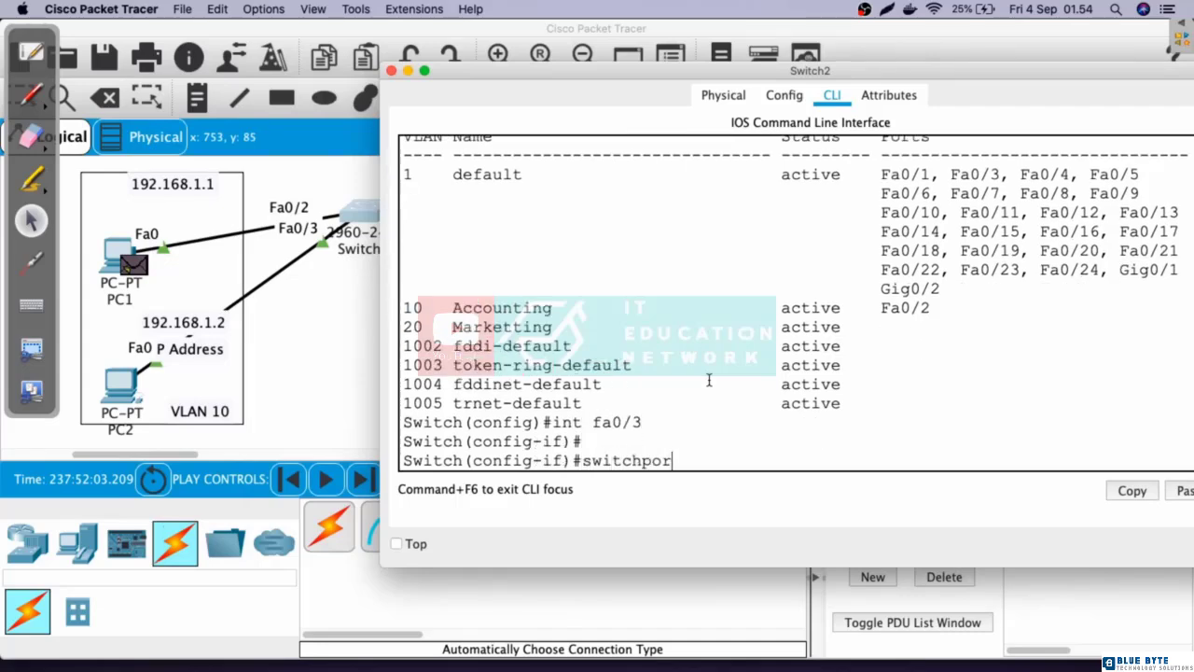
type("t mode access")
key("Return")
Assign interface fa0/3 to VLAN 10 and exit to global configuration mode.
type("switchpor")
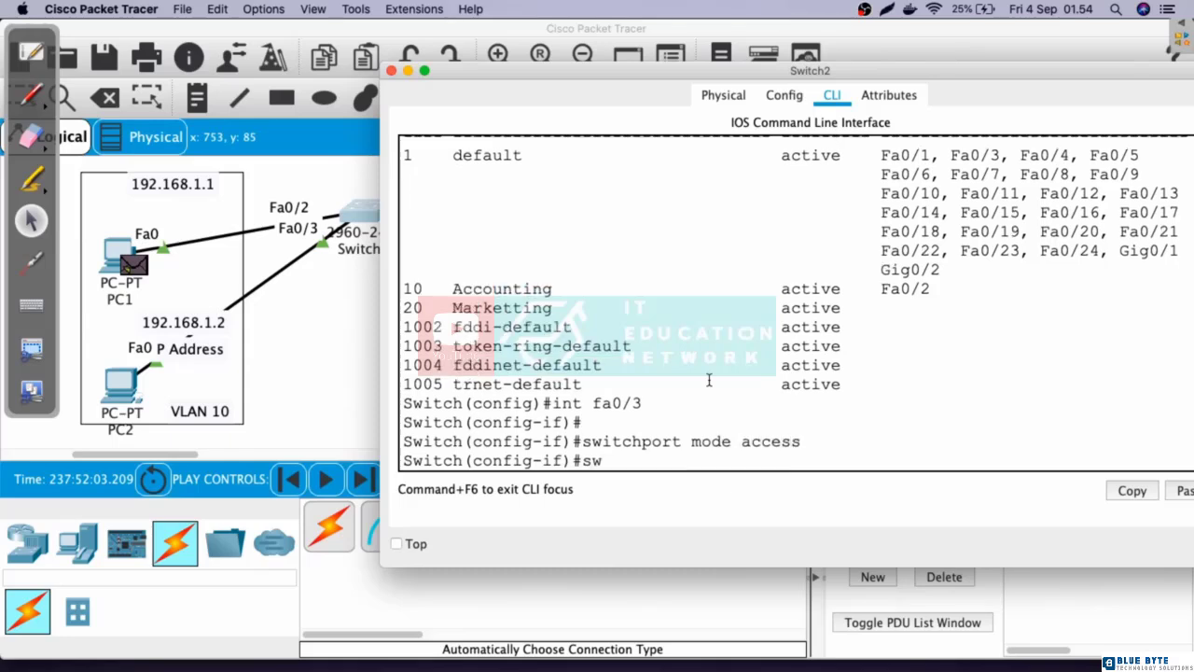
type("t acce")
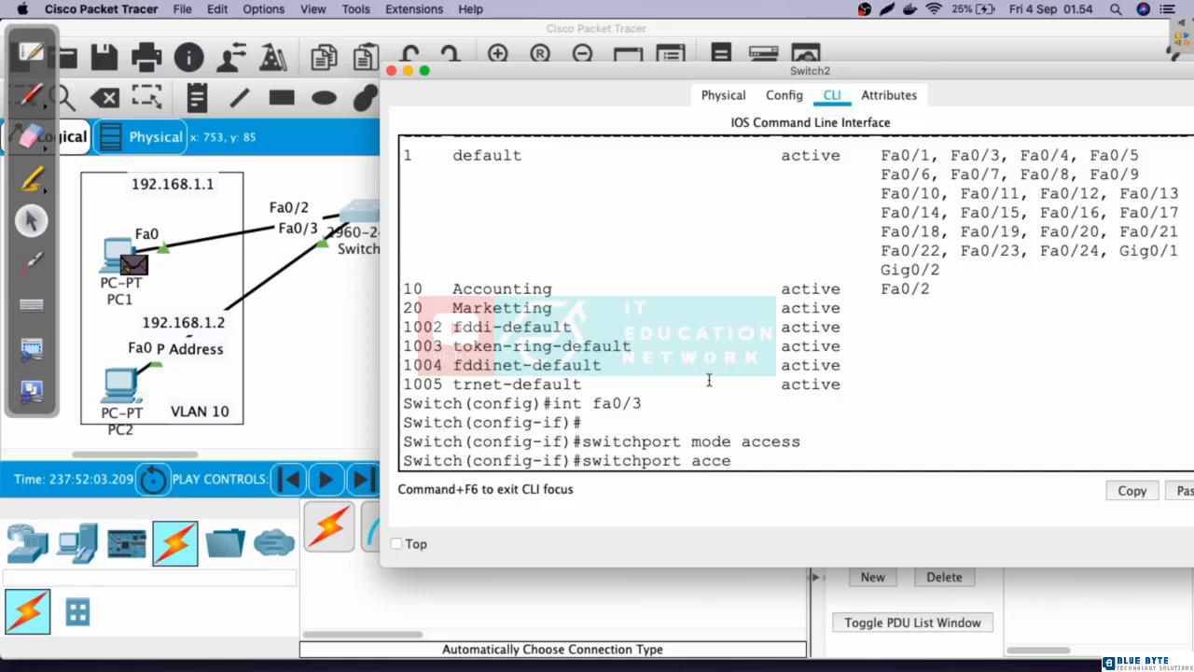
type("ss vlan 10")
key("Return")
key("Return")
key("Return")
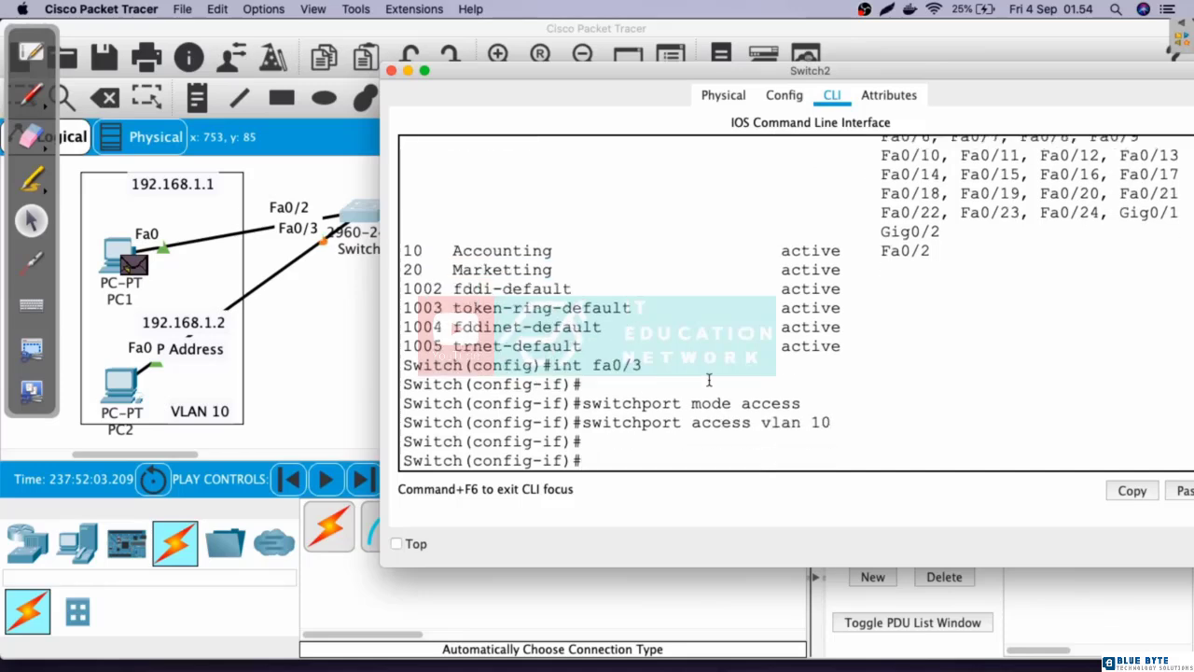
type("exit")
key("Return")
key("Return")
List the VLANs again with "do show vlan brief" and examine all ports assigned to Accounting.
type("do sh")
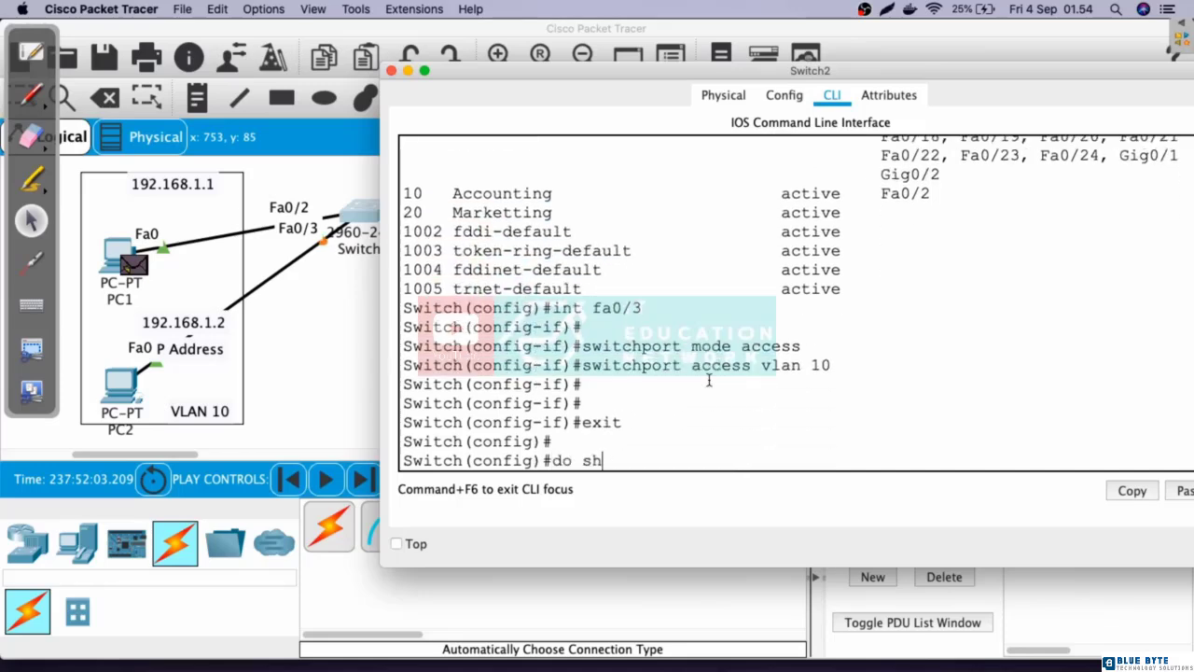
type("ow vlan brief")
key("Return")
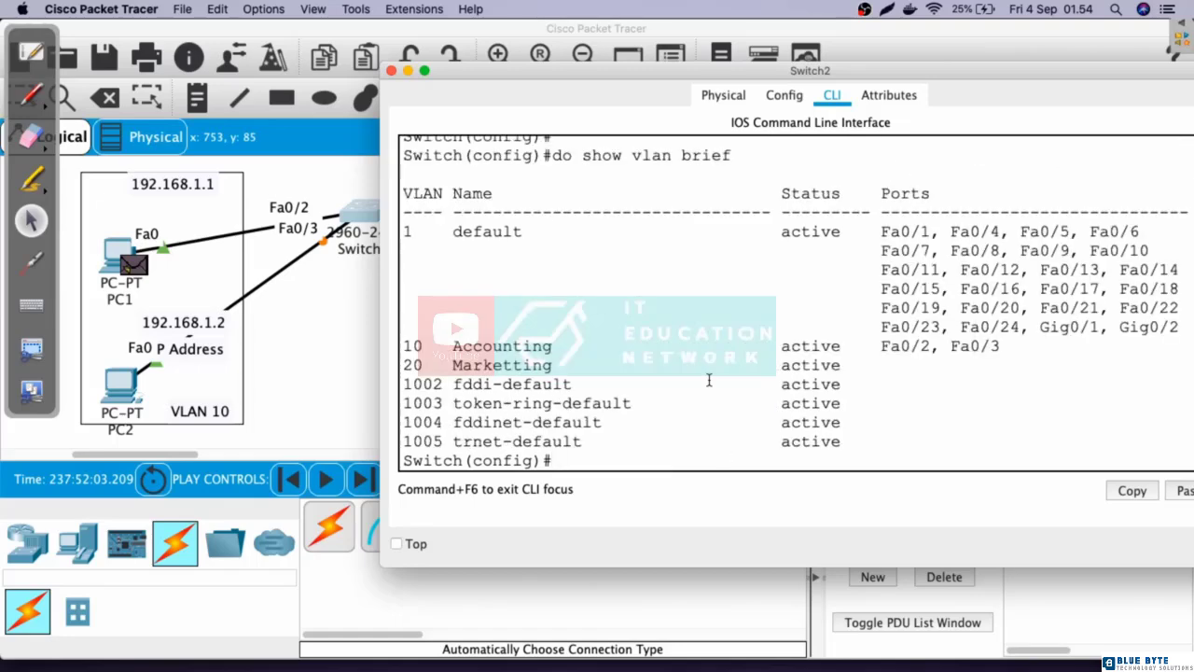
left_click_drag(879, 346, 1025, 345)
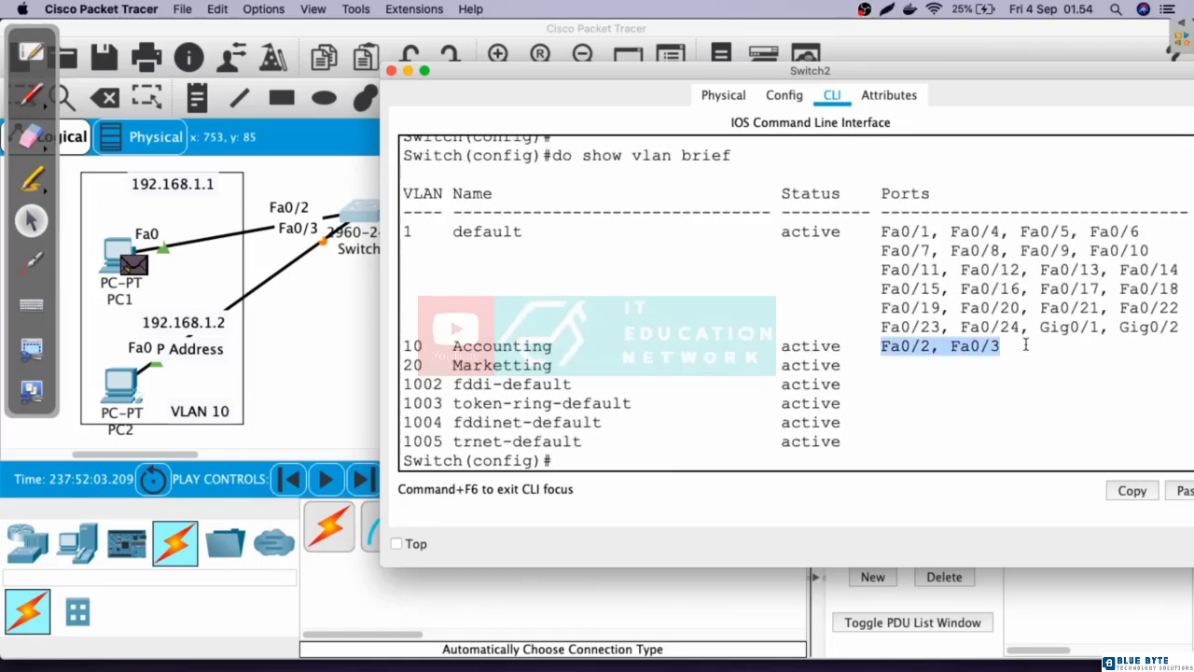
left_click_drag(417, 346, 564, 349)
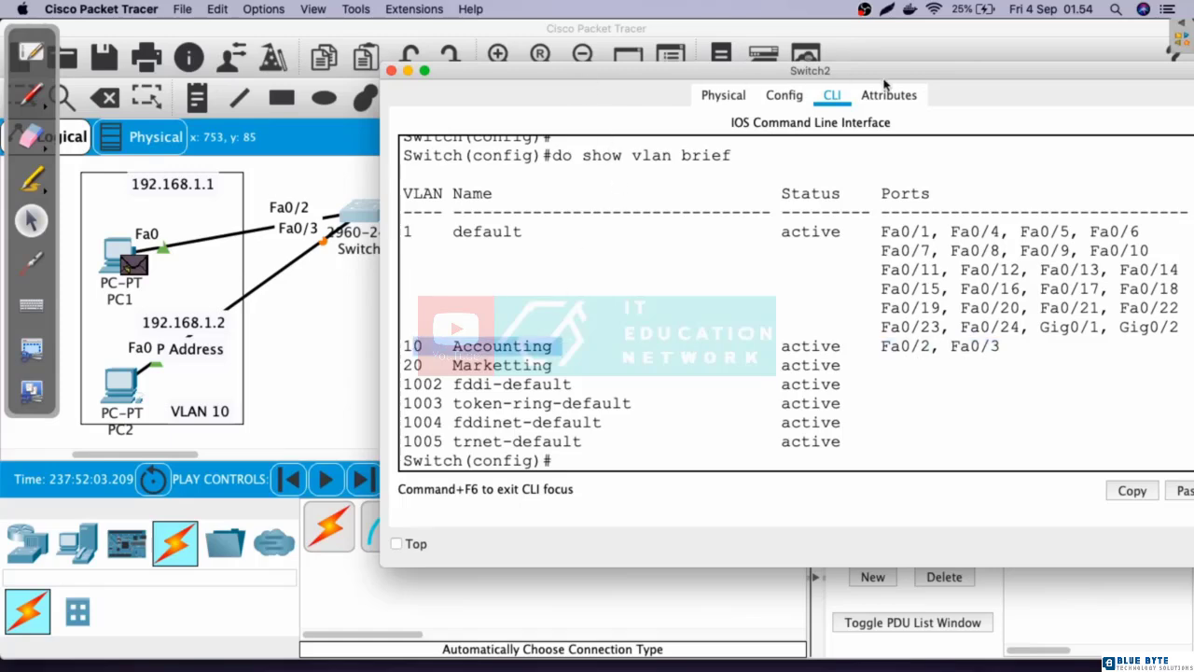
Bring the topology forward and move PC3 lower and PC4 farther left within the VLAN 20 area to expose the port labels.
left_click_drag(785, 73, 1038, 69)
left_click(434, 324)
mouse_move(674, 220)
left_mouse_down()
mouse_move(676, 242)
mouse_move(566, 135)
mouse_move(258, 177)
mouse_move(678, 240)
left_mouse_up()
left_click_drag(670, 341, 609, 340)
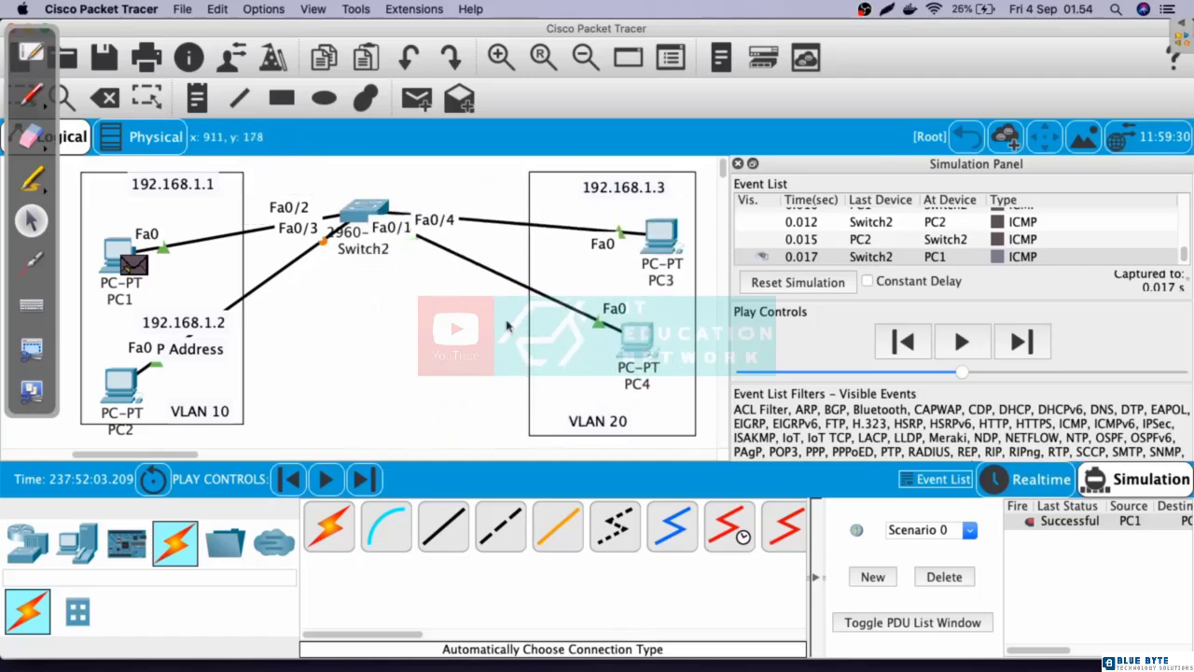
Return to Switch2's CLI, enter interface fa0/1 and set it to access mode.
left_click(357, 218)
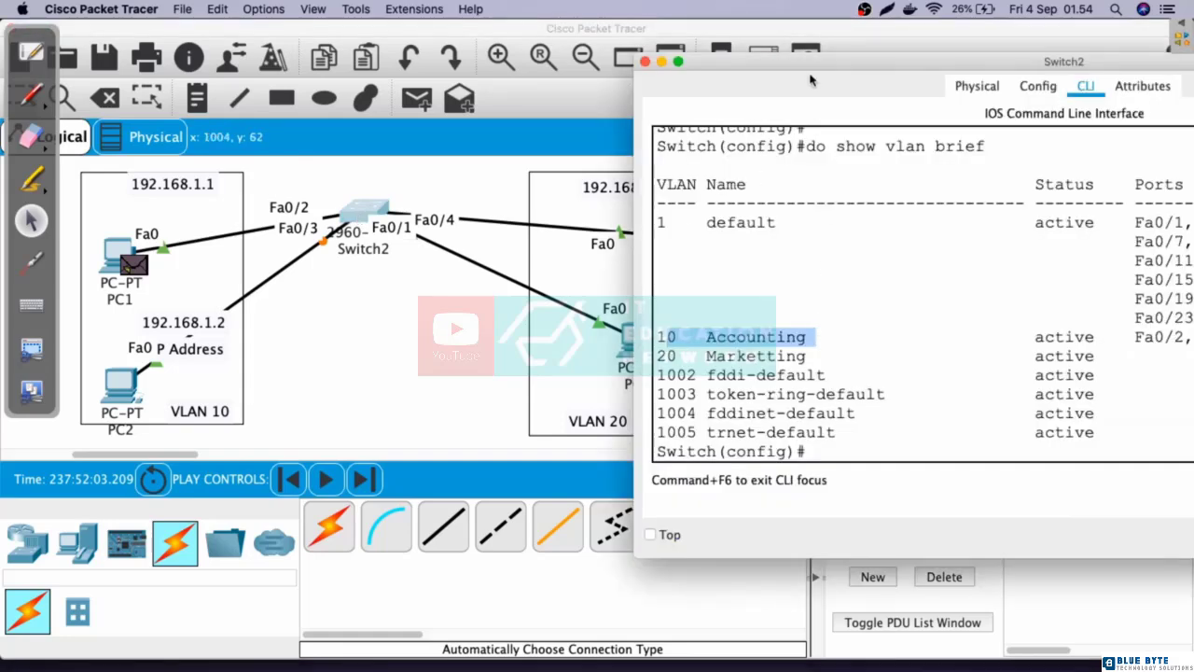
left_click_drag(811, 67, 522, 59)
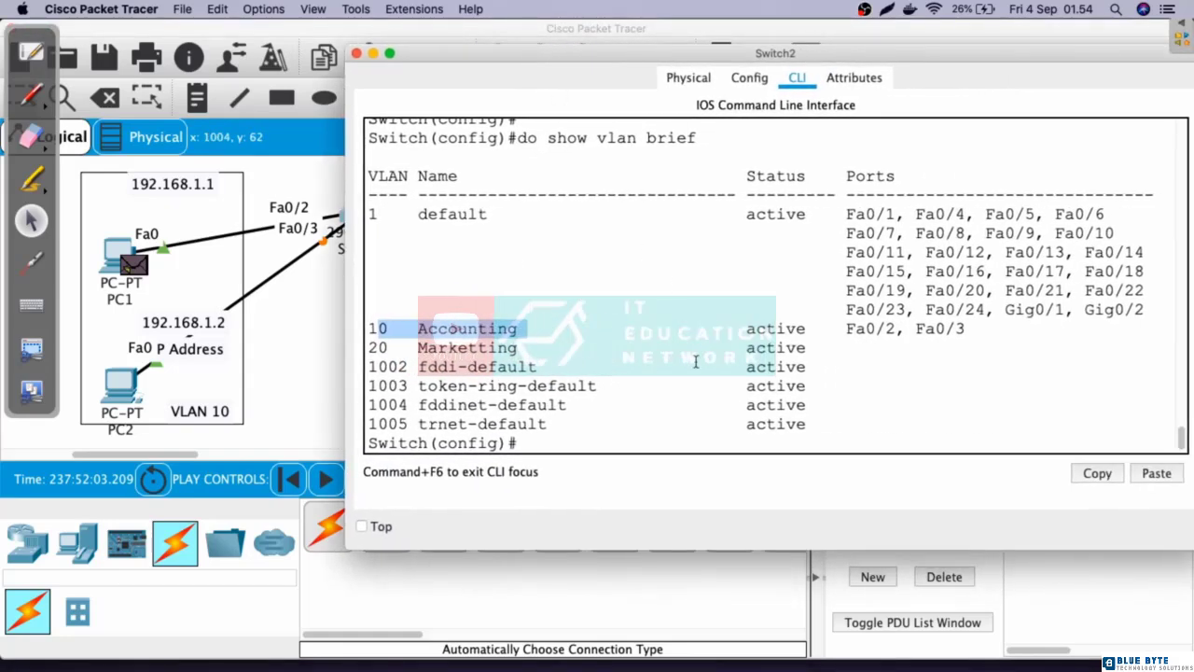
key("Return")
key("Return")
type("int fa0/1")
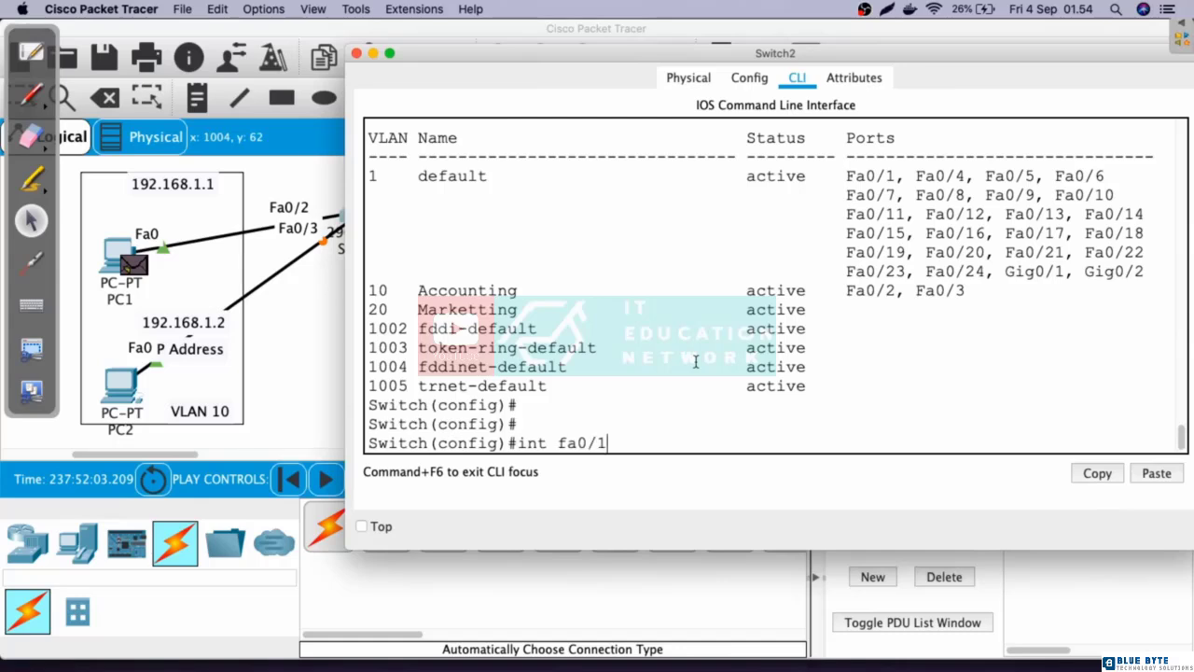
key("Return")
key("Return")
type("switchport")
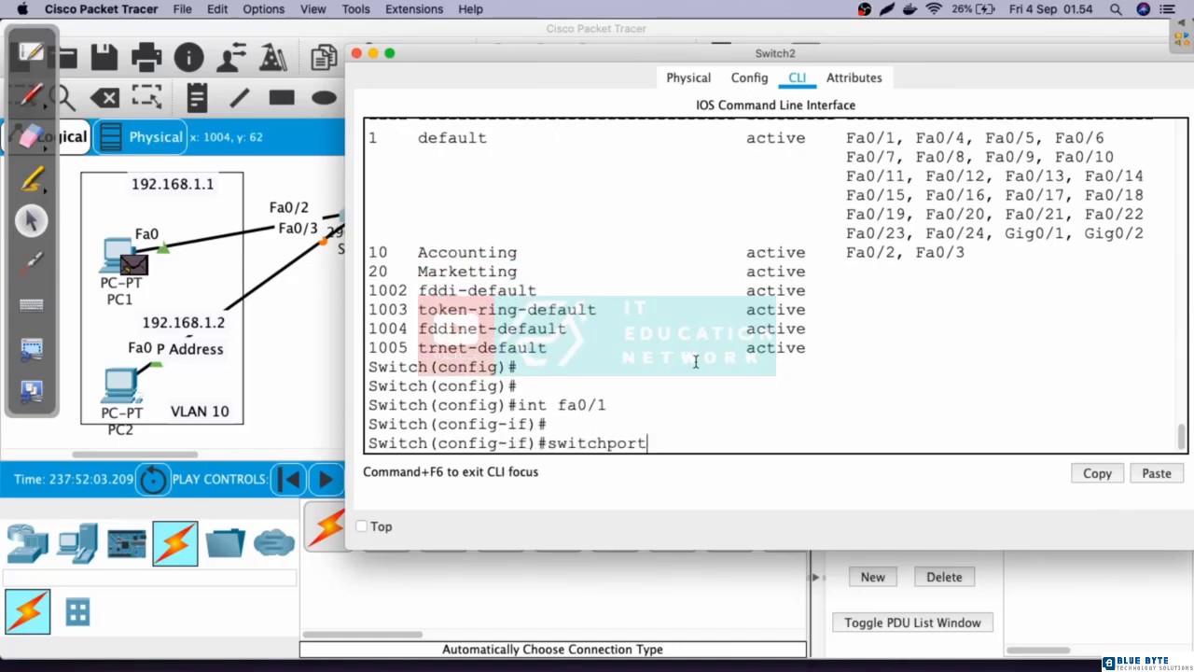
type(" mode access")
key("Return")
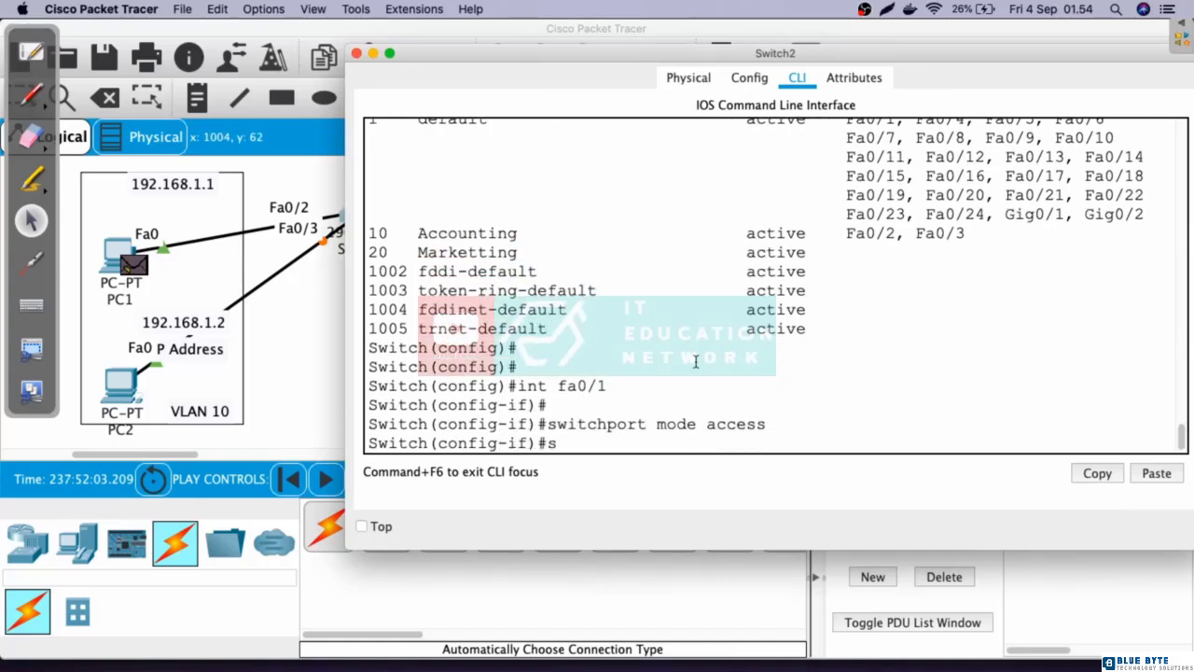
Assign interface fa0/1 to VLAN 20 with "switchport access vlan 20" and exit to global configuration mode.
type("switchport acce")
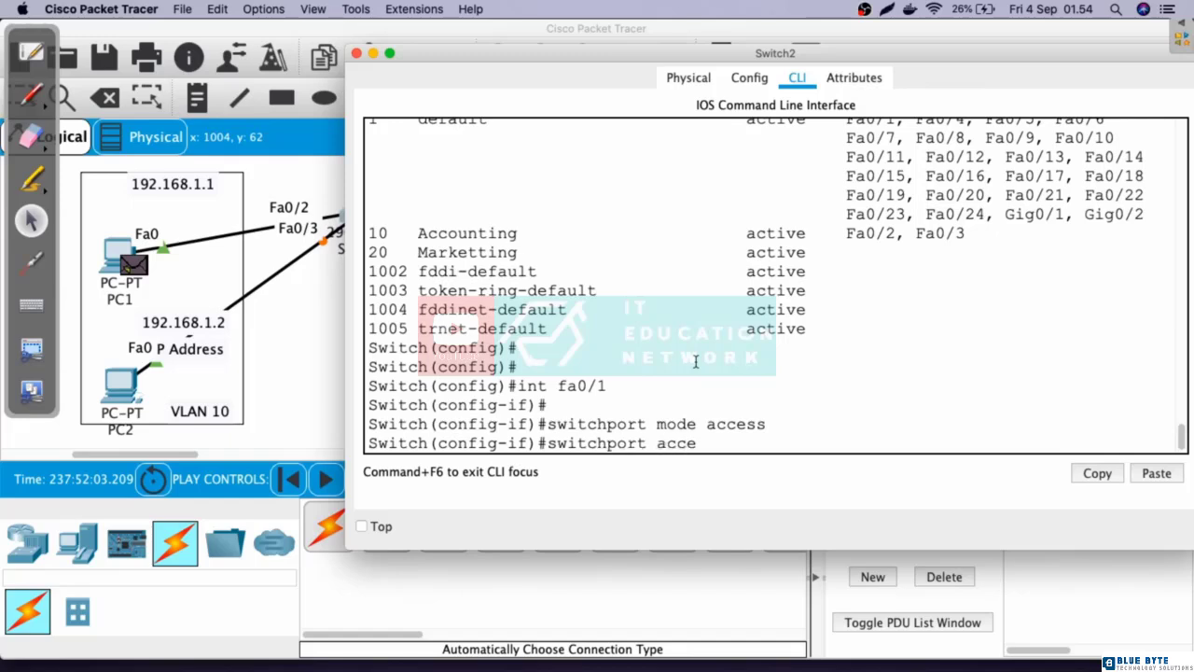
type("ss vlan 20")
key("Return")
key("Return")
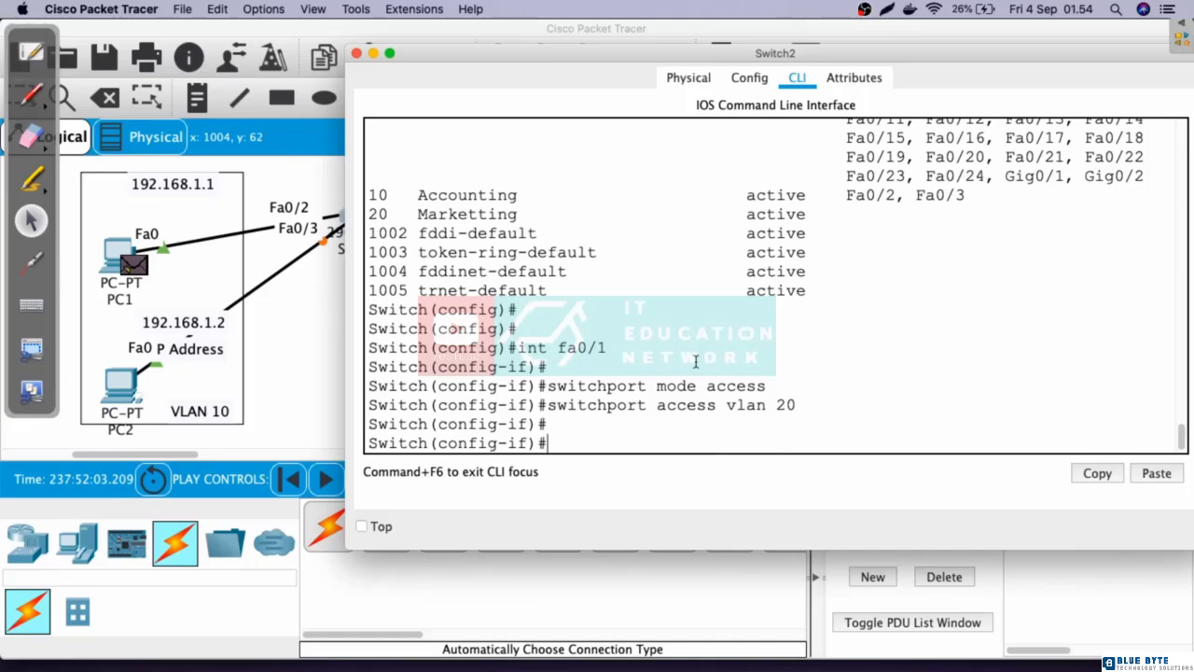
type("exit")
key("Return")
Enter interface fa0/4 on Switch2 and set it to access mode with "switchport mode access".
type("int")
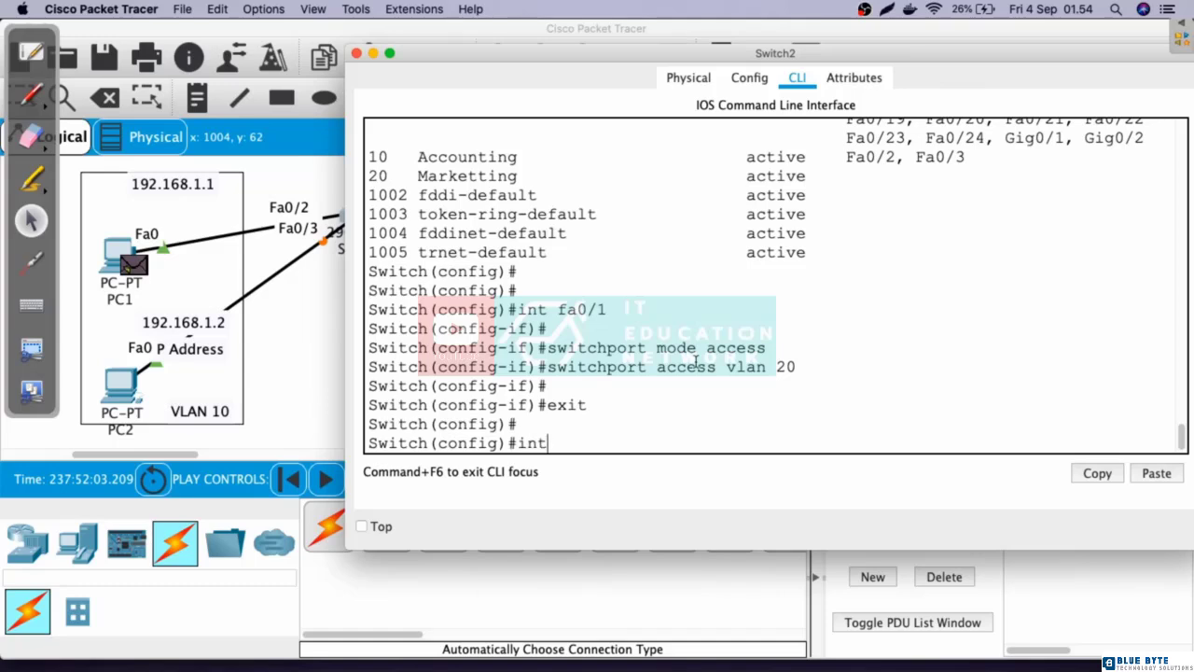
type(" fa0/4")
key("Return")
type("swit")
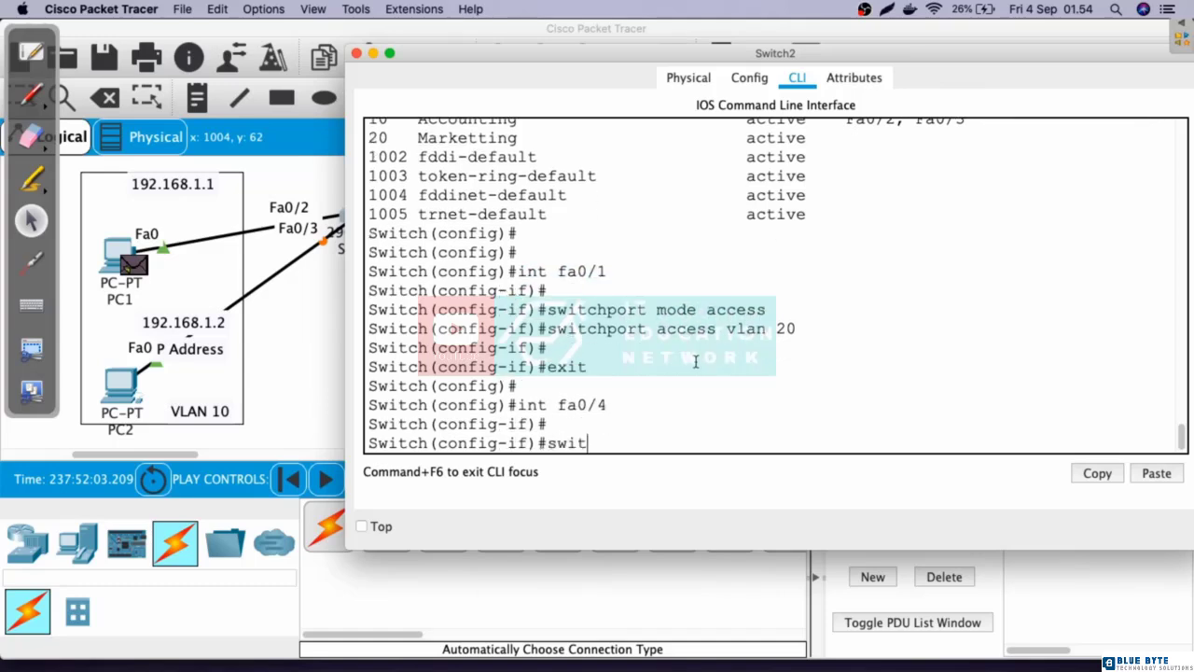
type("hport mode access")
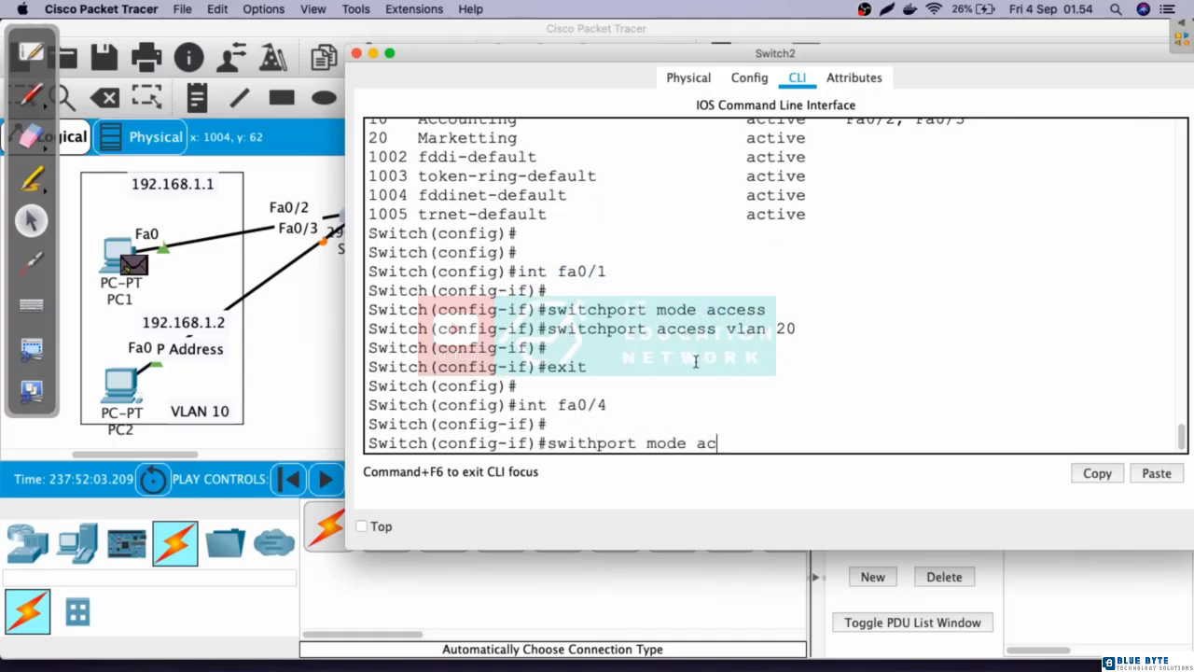
key("Return")
key("BackSpace")
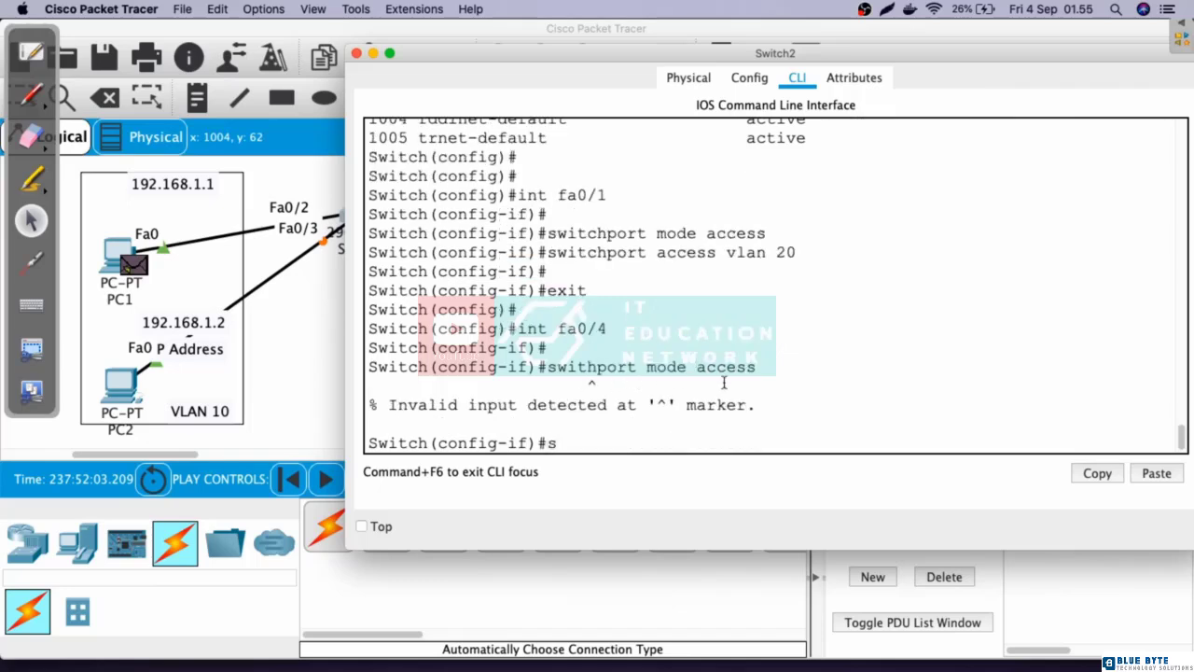
type("switchport mode access")
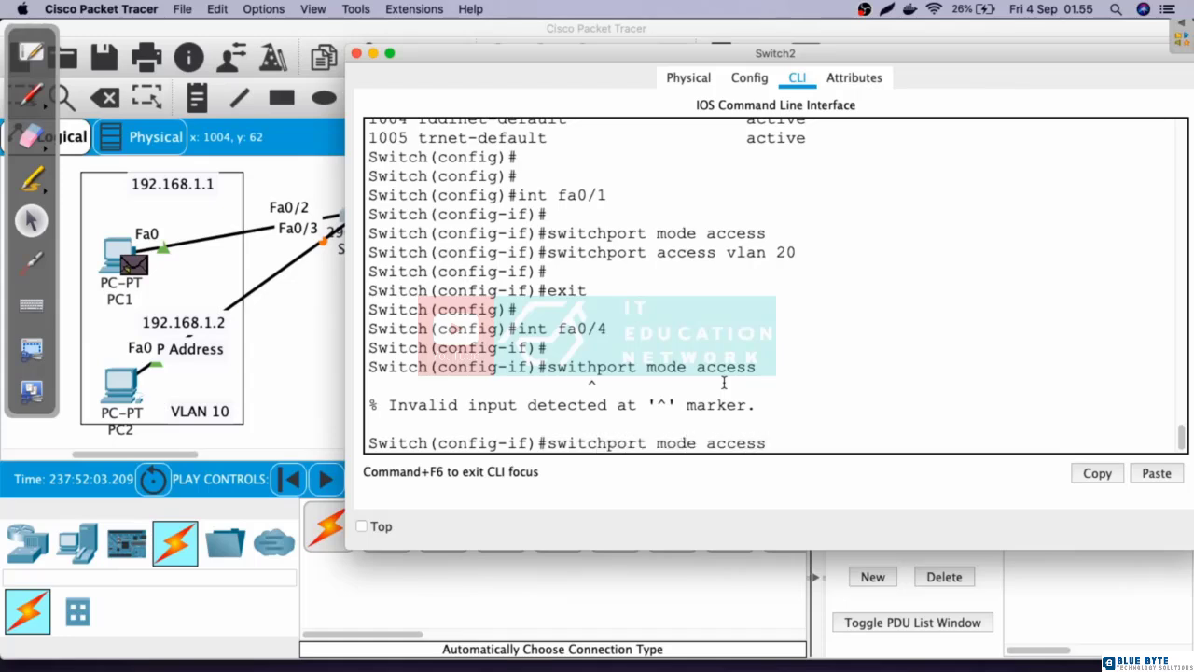
key("Return")
key("Return")
Assign interface fa0/4 to VLAN 20 with "switchport access vlan 20".
type("swit")
key("BackSpace")
type("itchp")
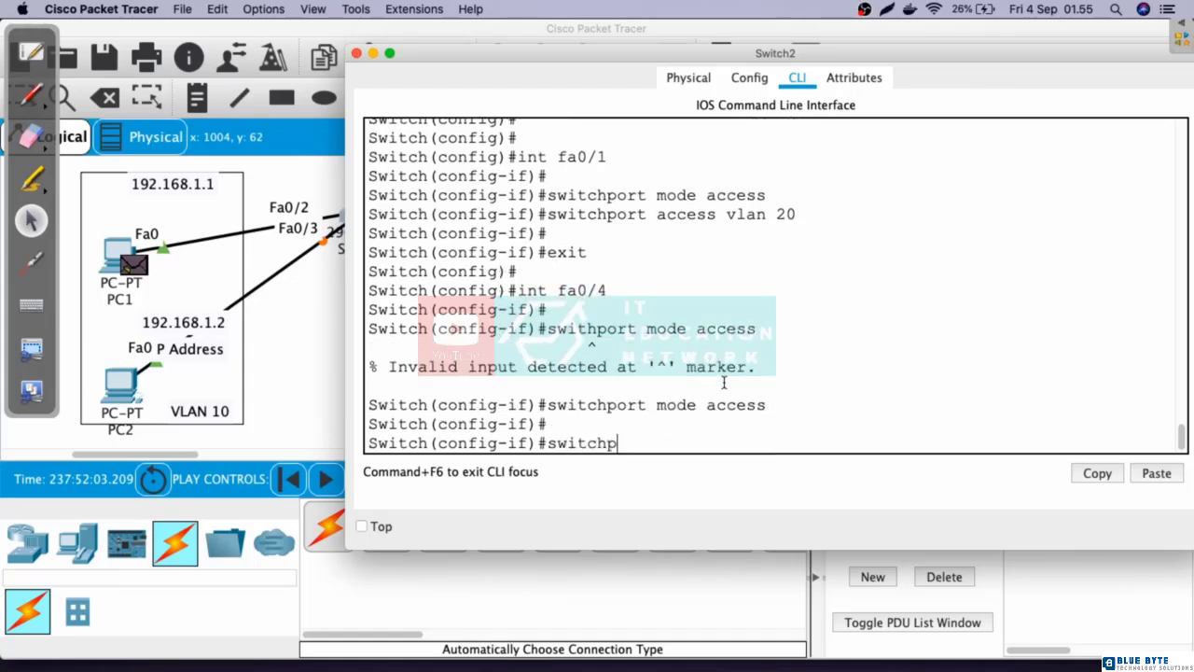
type("ort access vlan")
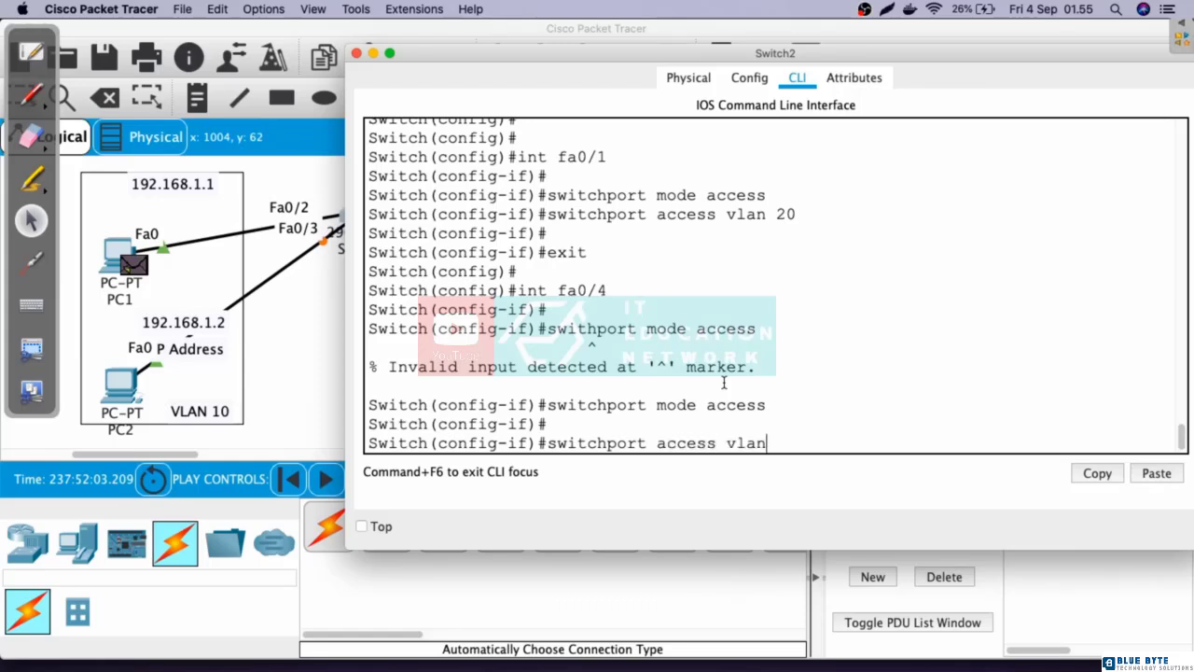
type(" 20")
key("Return")
key("Return")
key("Return")
key("Return")
key("Return")
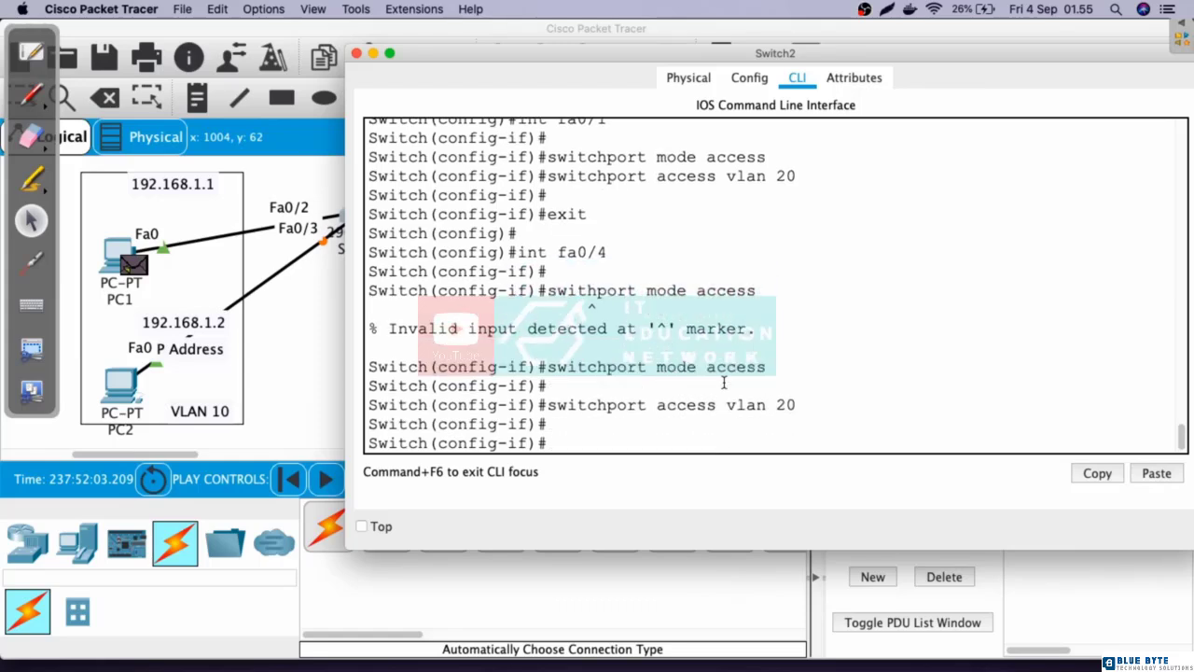
List the VLANs with "do show vlan brief" and examine the ports assigned to VLAN 10 and VLAN 20.
type("do shwo v")
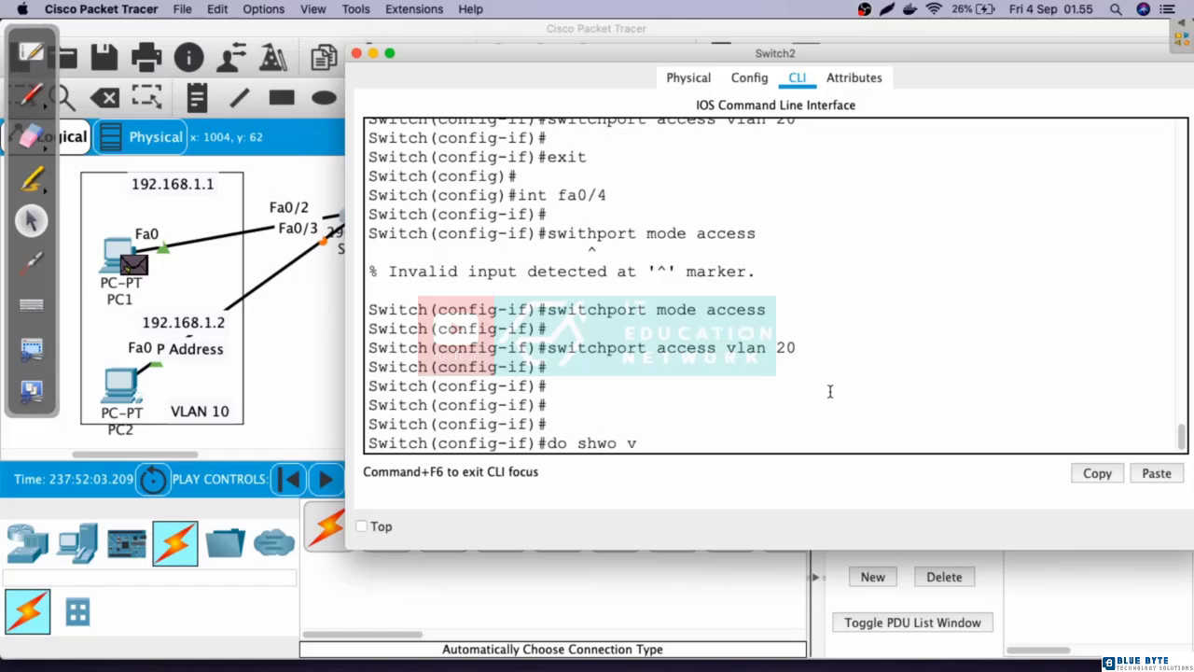
key("BackSpace")
key("BackSpace")
key("BackSpace")
key("BackSpace")
type("ow vlan brief")
key("Return")
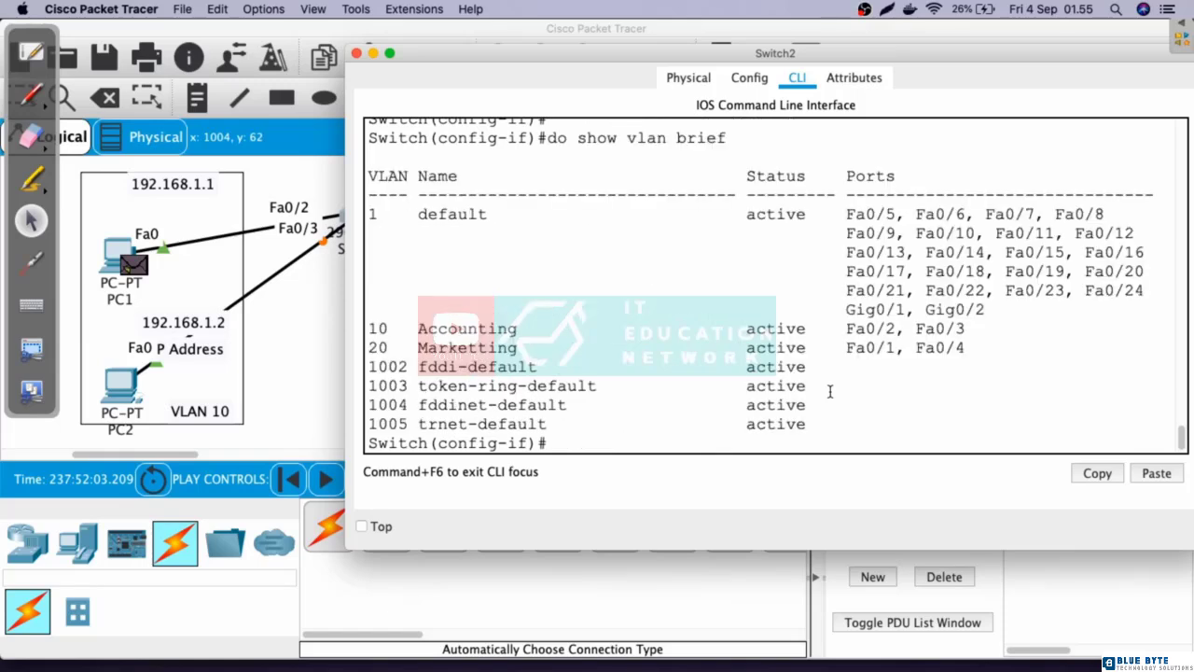
left_click_drag(847, 332, 977, 326)
left_click_drag(502, 328, 374, 327)
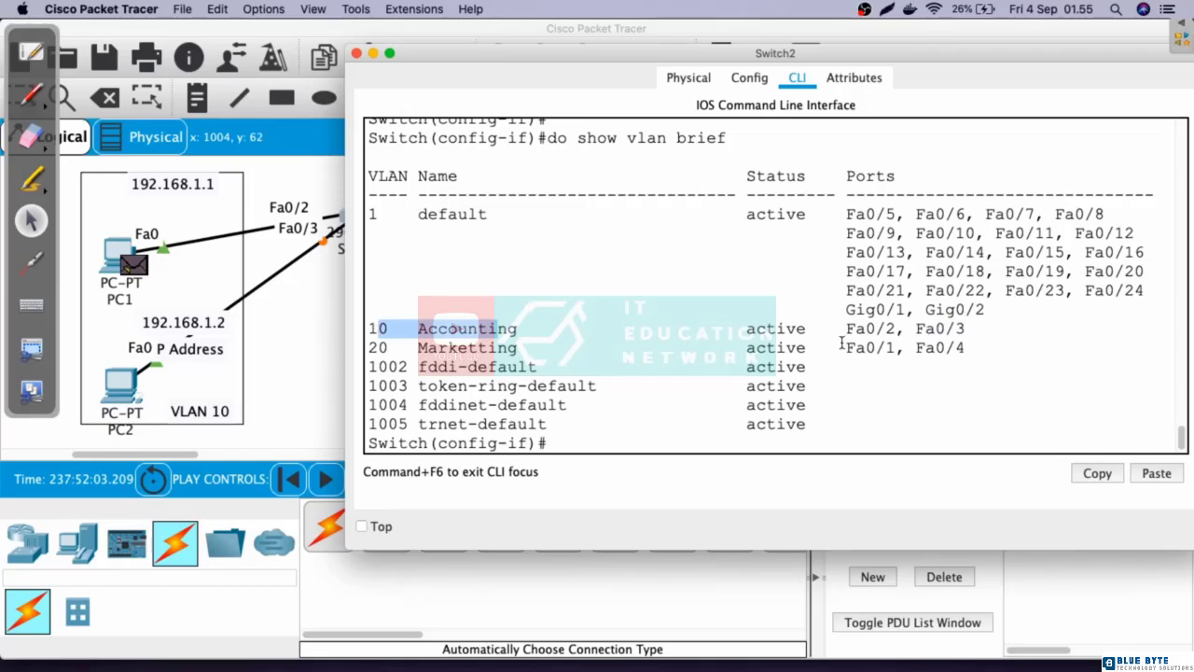
left_click_drag(841, 344, 965, 347)
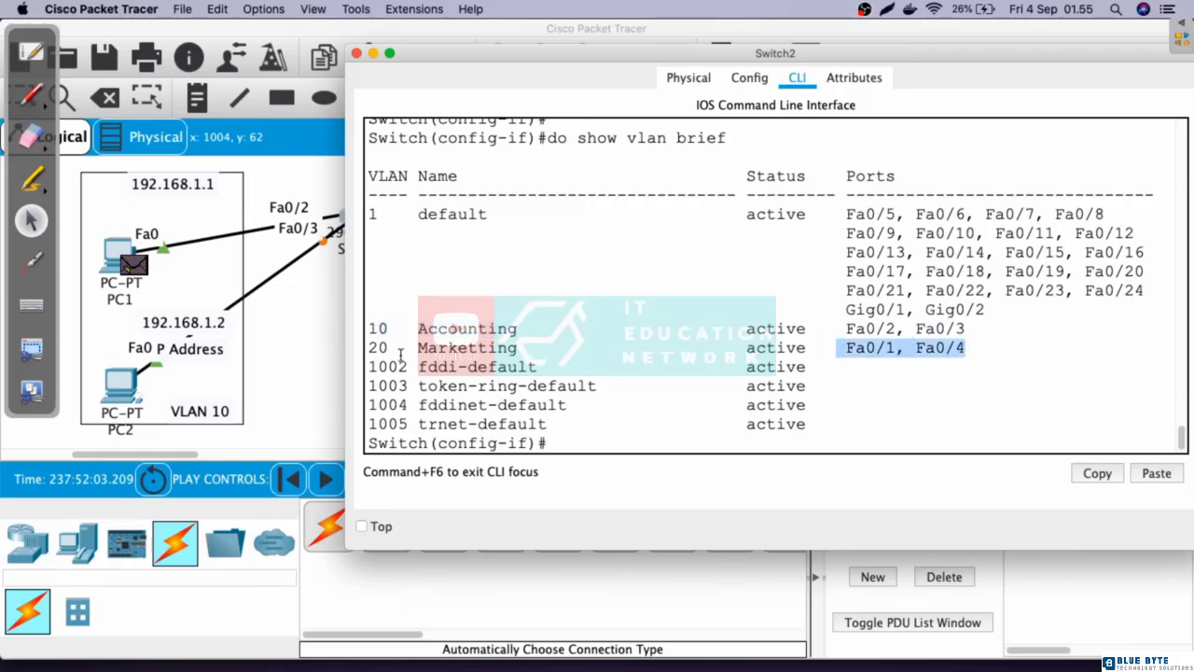
left_click_drag(402, 353, 349, 349)
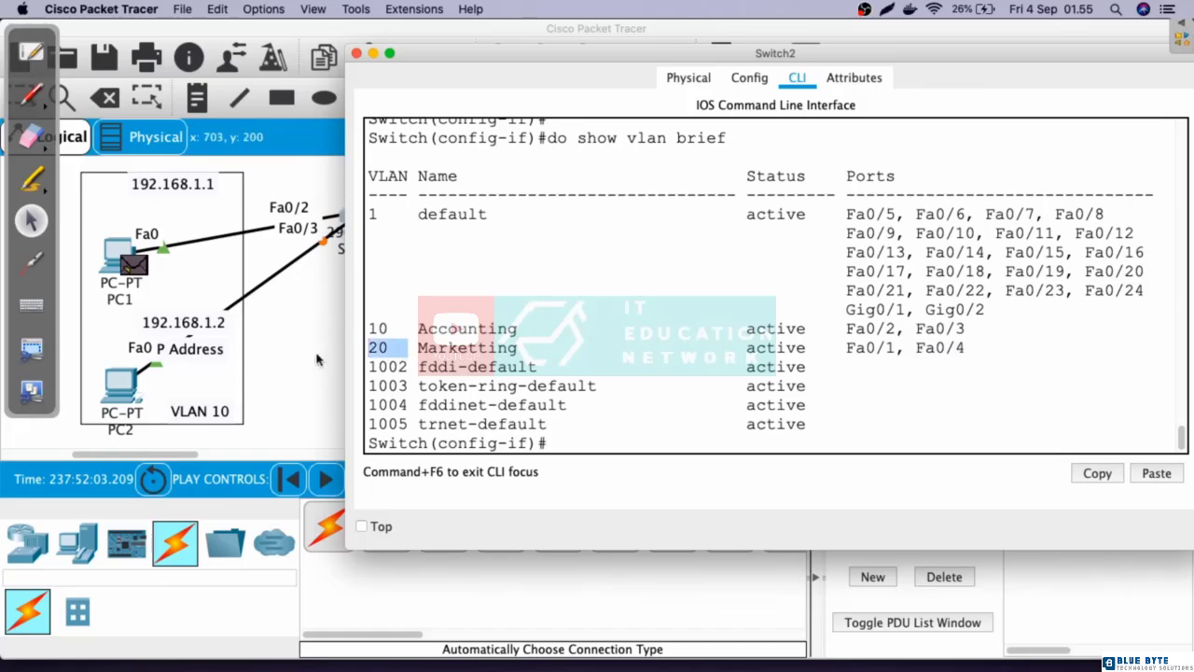
Bring the topology forward and switch from Simulation to Realtime mode.
left_click(317, 359)
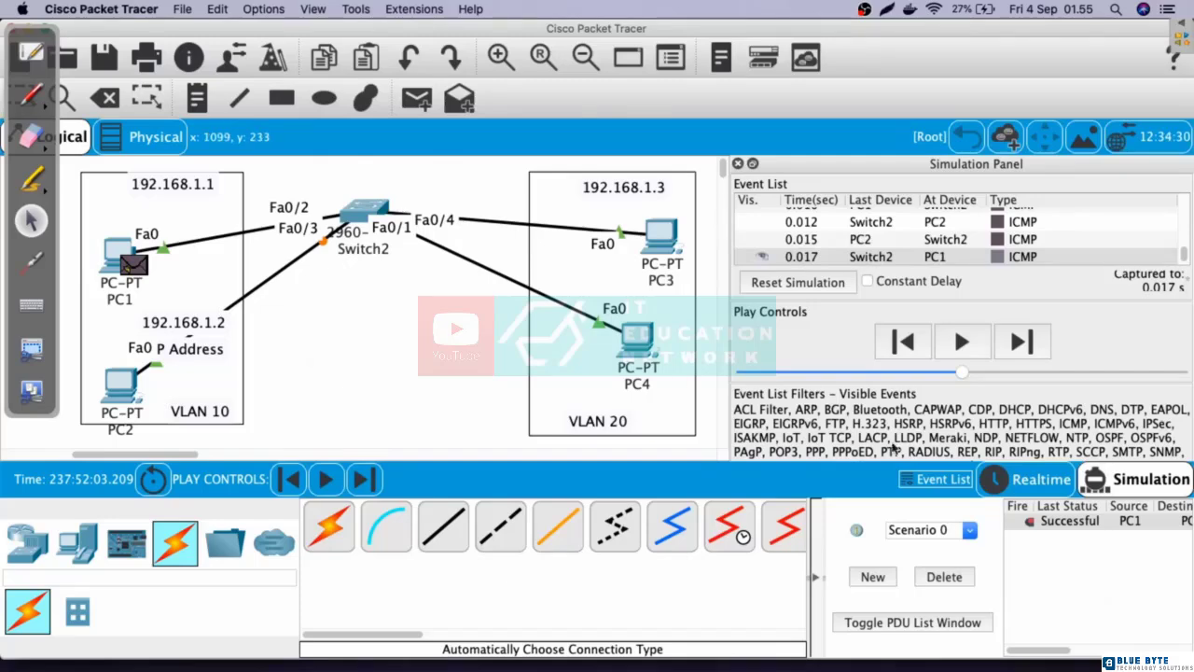
left_click(1006, 495)
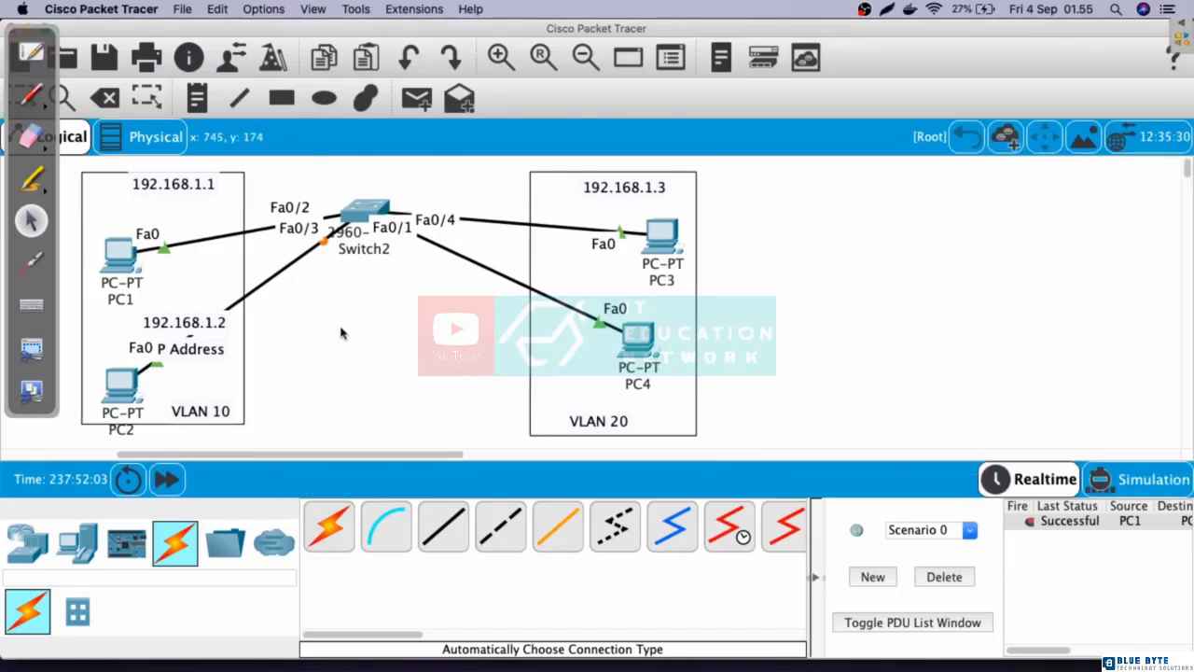
Annotate the topology with freehand table sketches and lines for each VLAN, circle Switch2 and both PC groups, and return to the normal pointer.
key("super+shift+a")
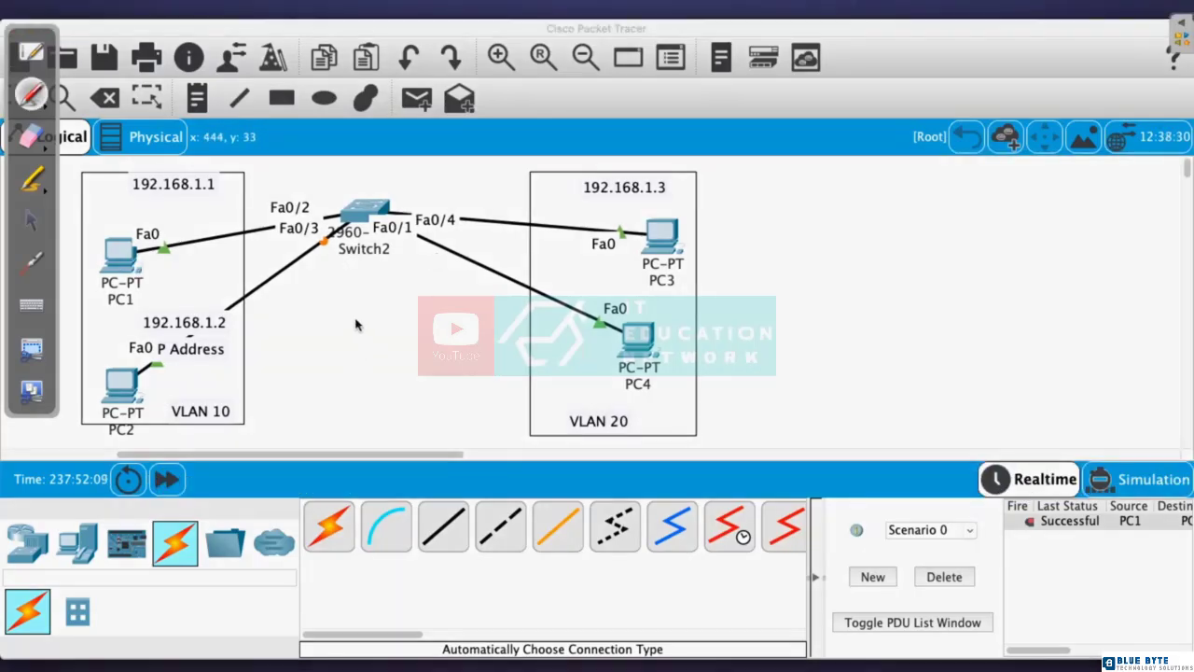
mouse_move(297, 293)
left_mouse_down()
mouse_move(327, 280)
mouse_move(315, 328)
mouse_move(332, 298)
mouse_move(310, 323)
mouse_move(328, 326)
mouse_move(261, 280)
mouse_move(183, 277)
left_mouse_up()
left_click_drag(308, 317, 166, 410)
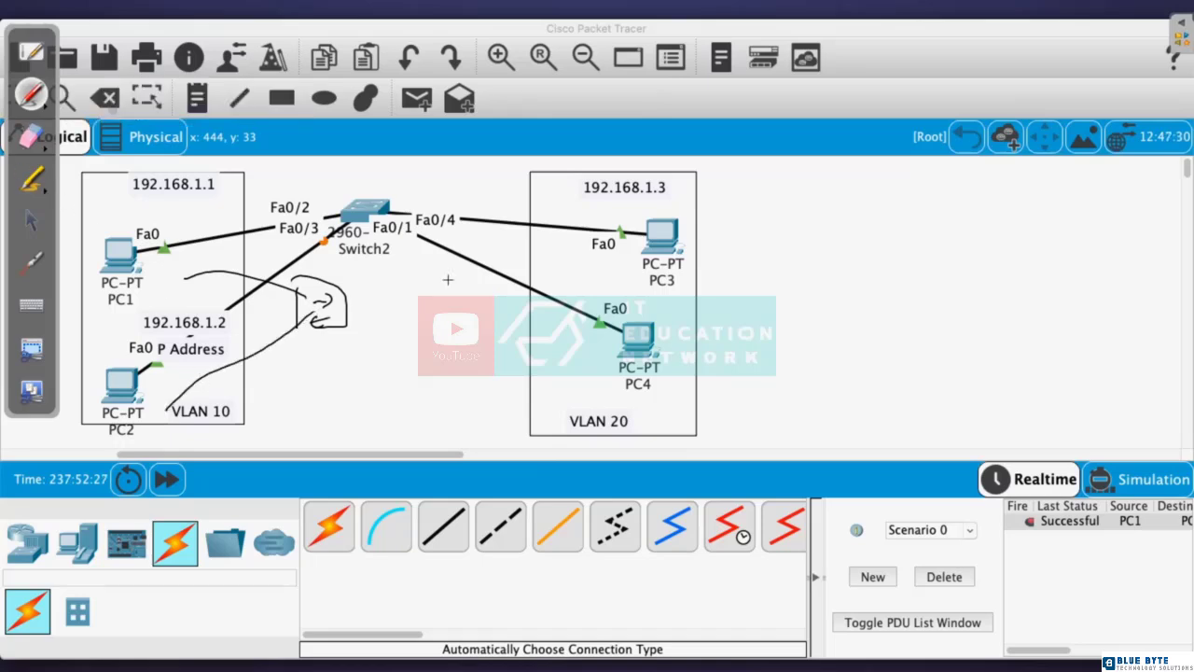
mouse_move(408, 321)
left_mouse_down()
mouse_move(413, 294)
mouse_move(455, 313)
mouse_move(422, 286)
mouse_move(446, 304)
mouse_move(444, 326)
mouse_move(545, 245)
mouse_move(574, 240)
left_mouse_up()
left_click_drag(470, 315, 594, 322)
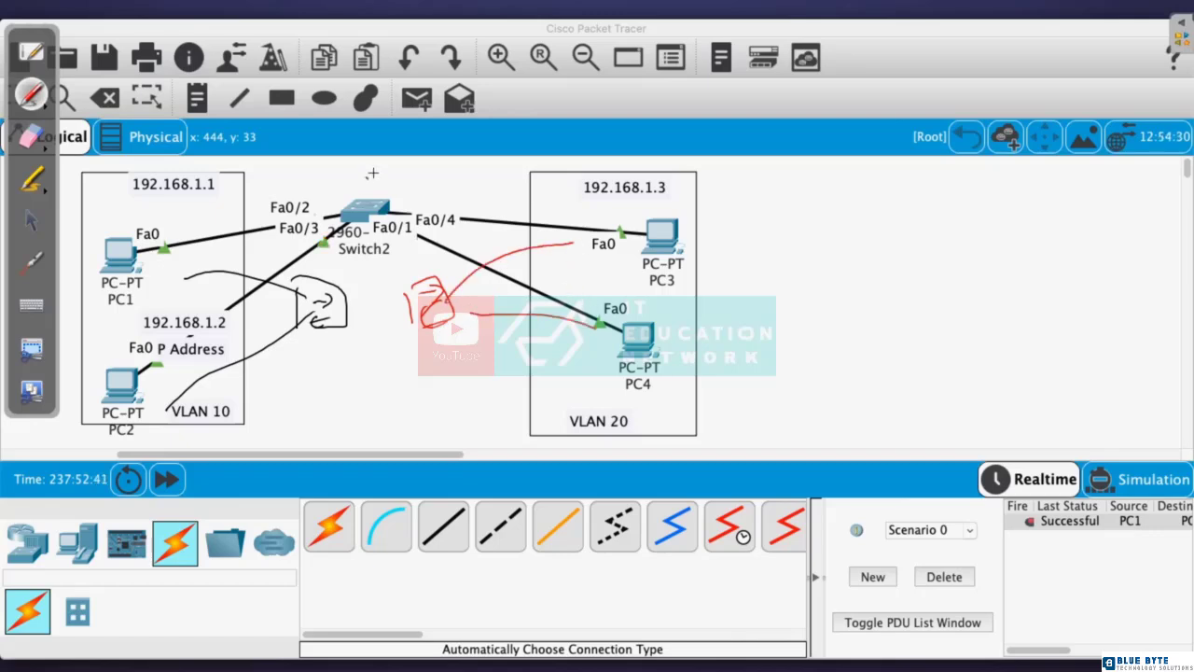
left_click_drag(322, 241, 412, 201)
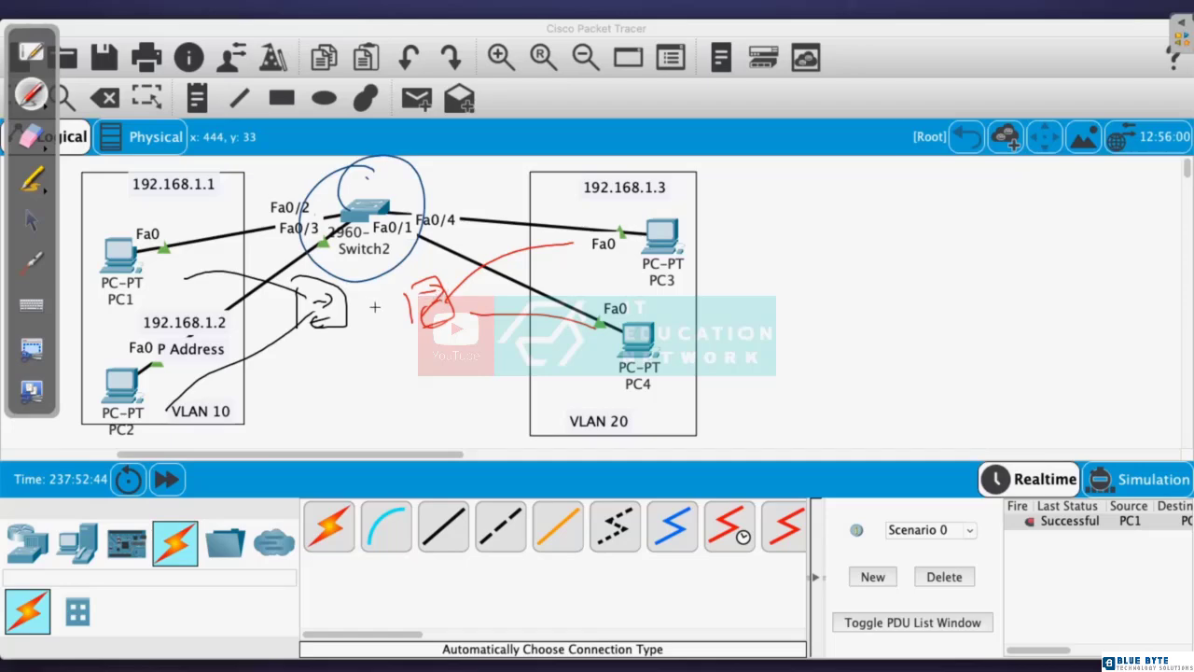
mouse_move(333, 335)
left_mouse_down()
mouse_move(338, 353)
mouse_move(322, 340)
left_mouse_up()
mouse_move(314, 203)
left_mouse_down()
mouse_move(263, 186)
mouse_move(107, 481)
mouse_move(326, 220)
left_mouse_up()
mouse_move(471, 153)
left_mouse_down()
mouse_move(377, 324)
mouse_move(777, 199)
mouse_move(463, 201)
left_mouse_up()
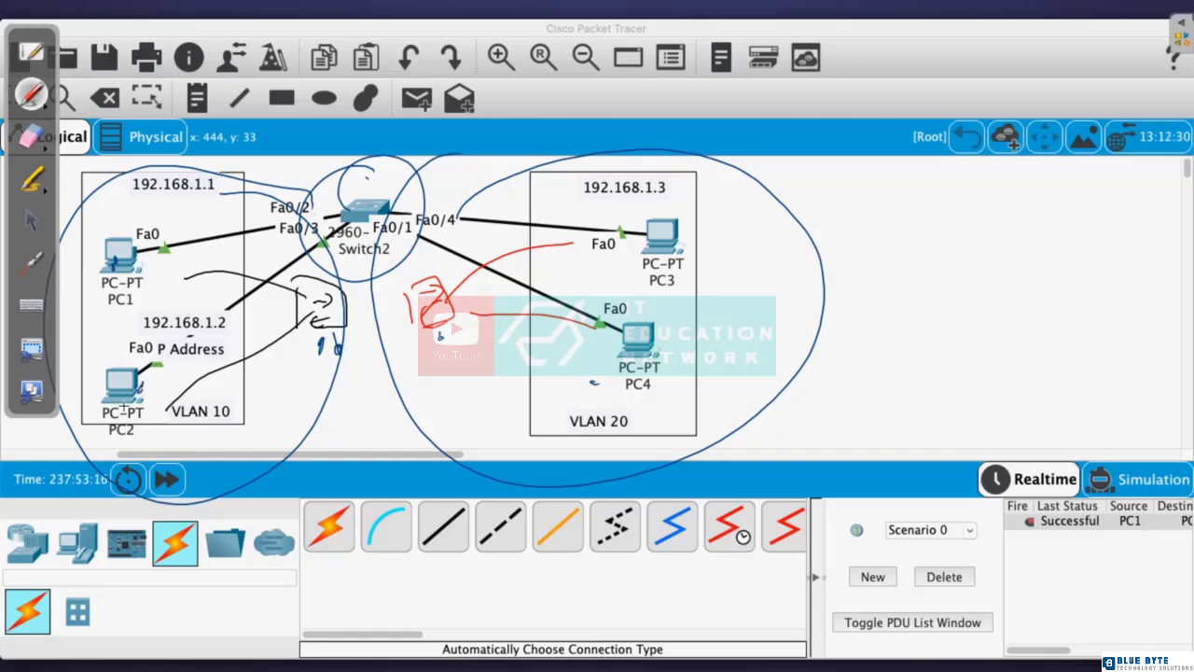
left_click(33, 222)
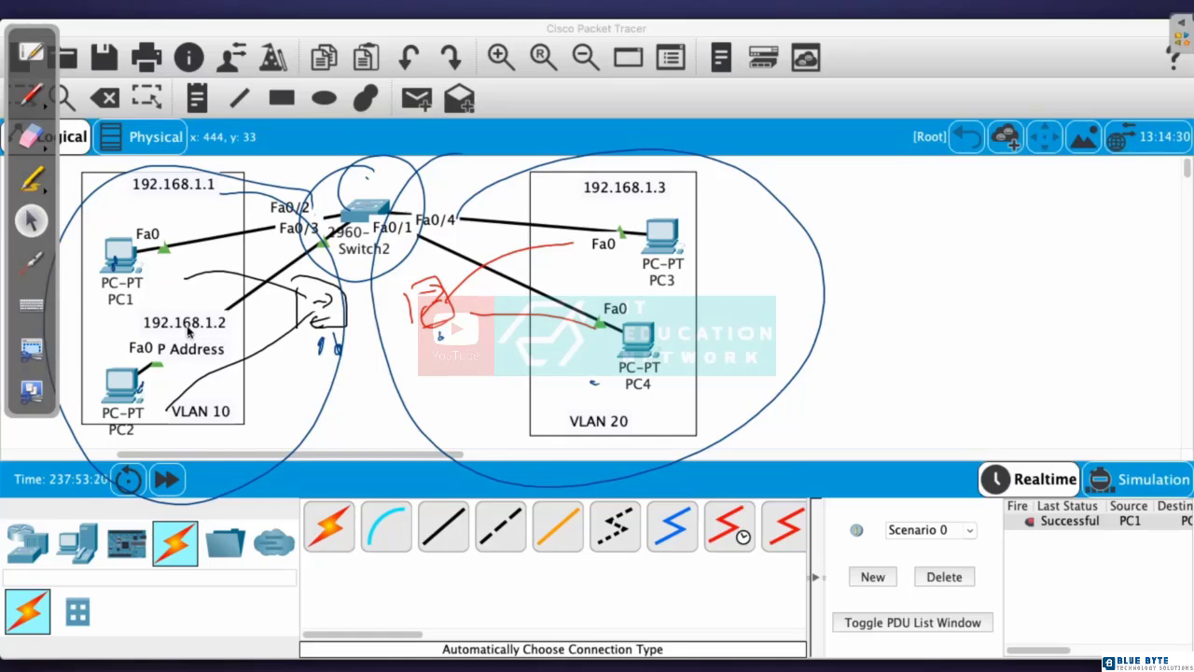
In PC1's command prompt, list the ARP entries, clear them with "arp -d" and recheck with "arp -a".
double_click(140, 261)
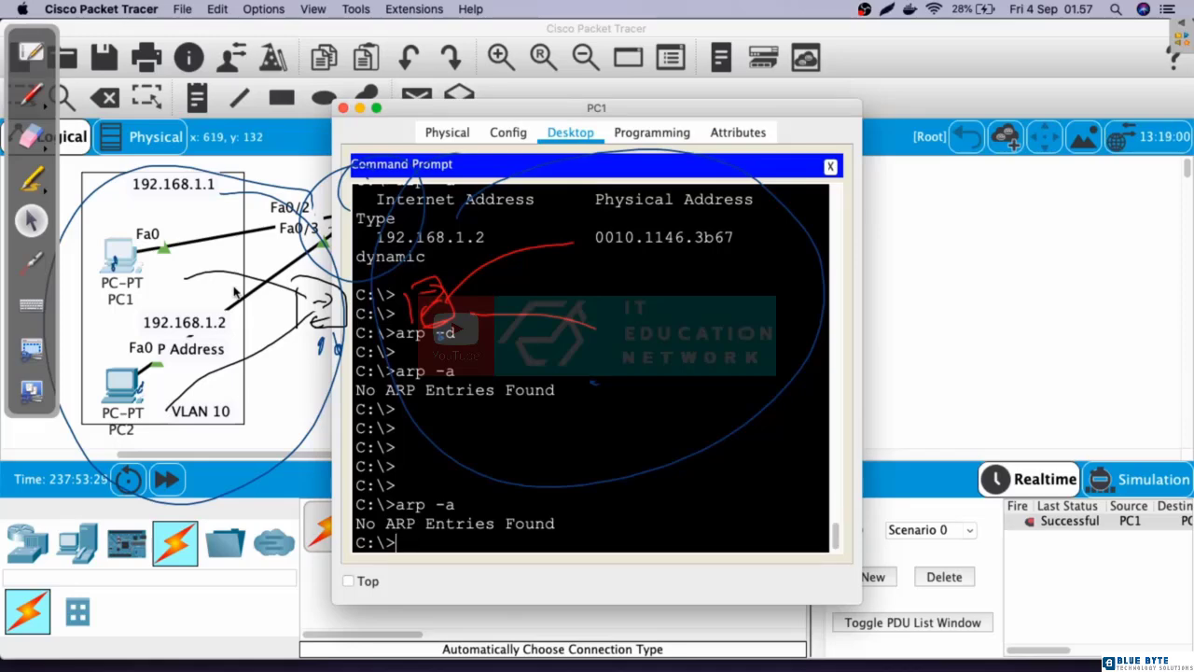
key("Return")
type("arp -a")
key("Return")
key("Return")
key("Return")
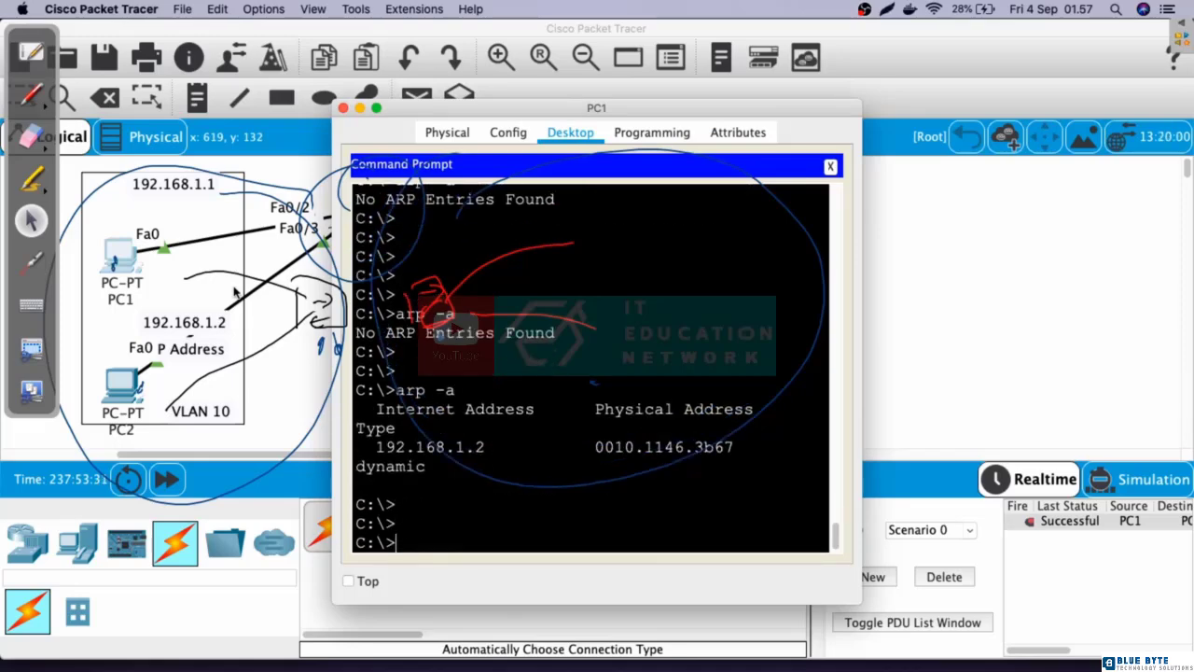
type("arp -d")
key("Return")
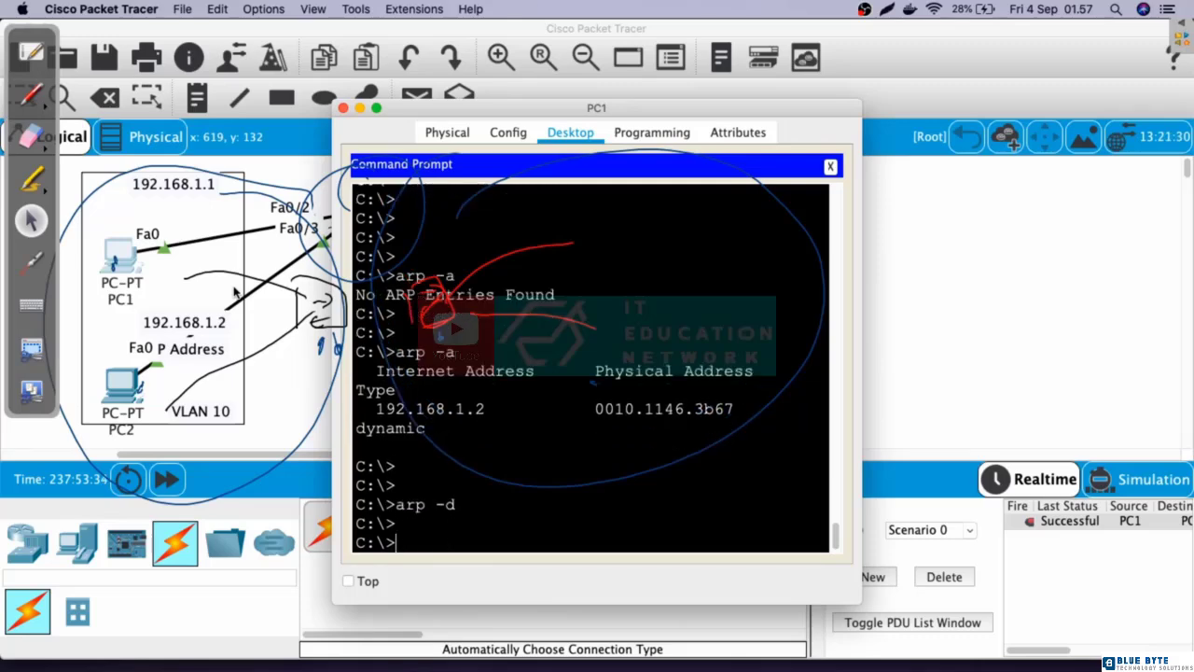
type("arp -a")
key("Return")
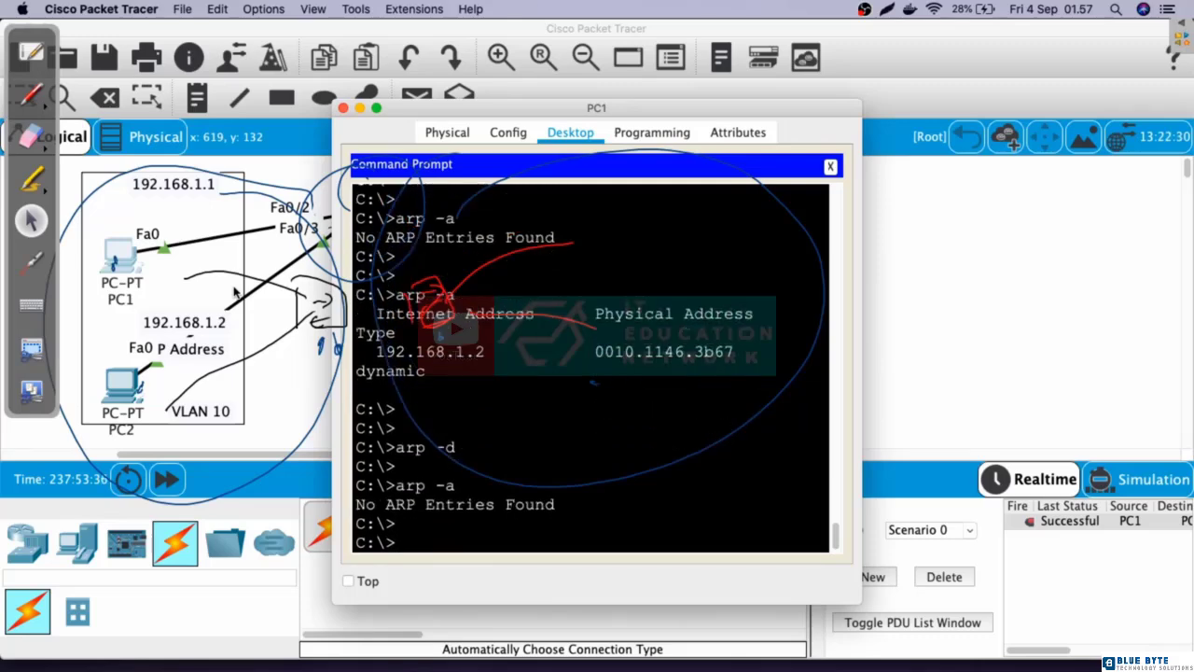
In PC2's command prompt, check the ARP entries, delete them with "arp -d" and list the cache again with "arp -a".
left_click(122, 384)
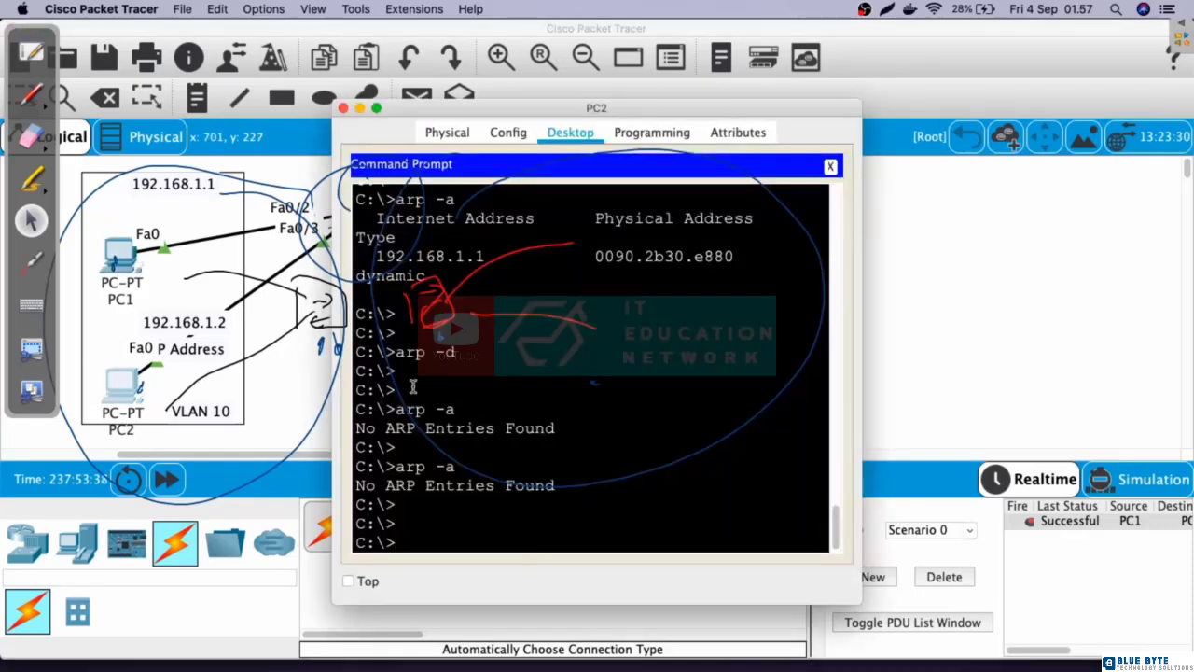
key("Return")
type("arp -a")
key("Return")
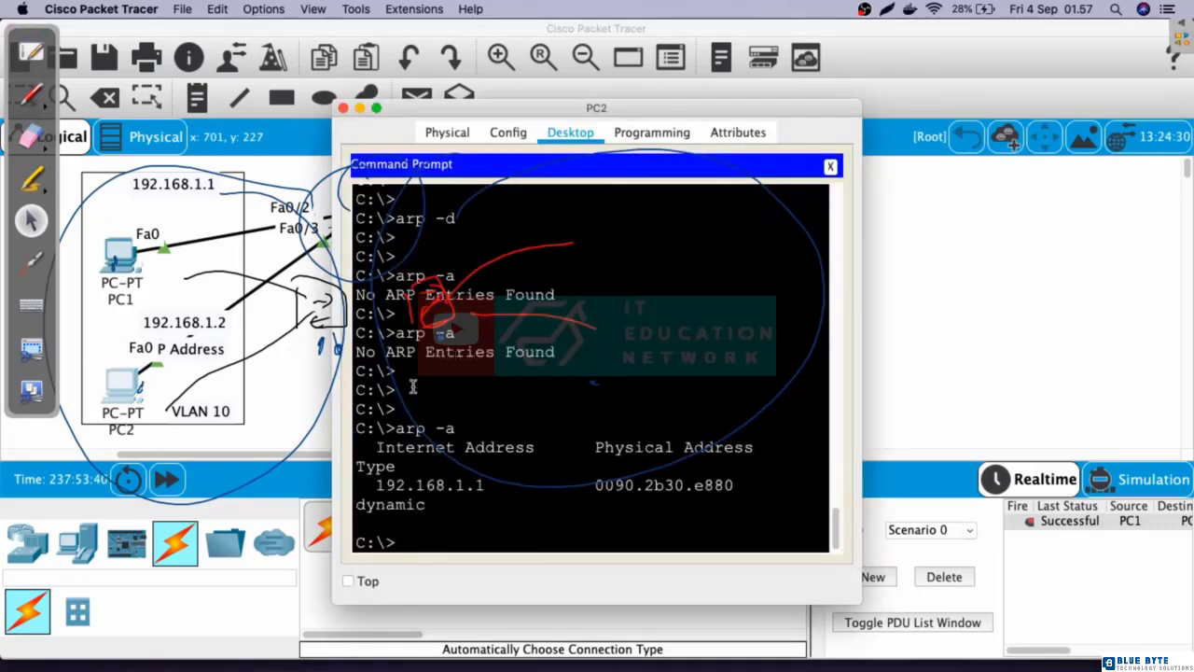
key("Return")
type("arp -d")
key("Return")
type("arp -a")
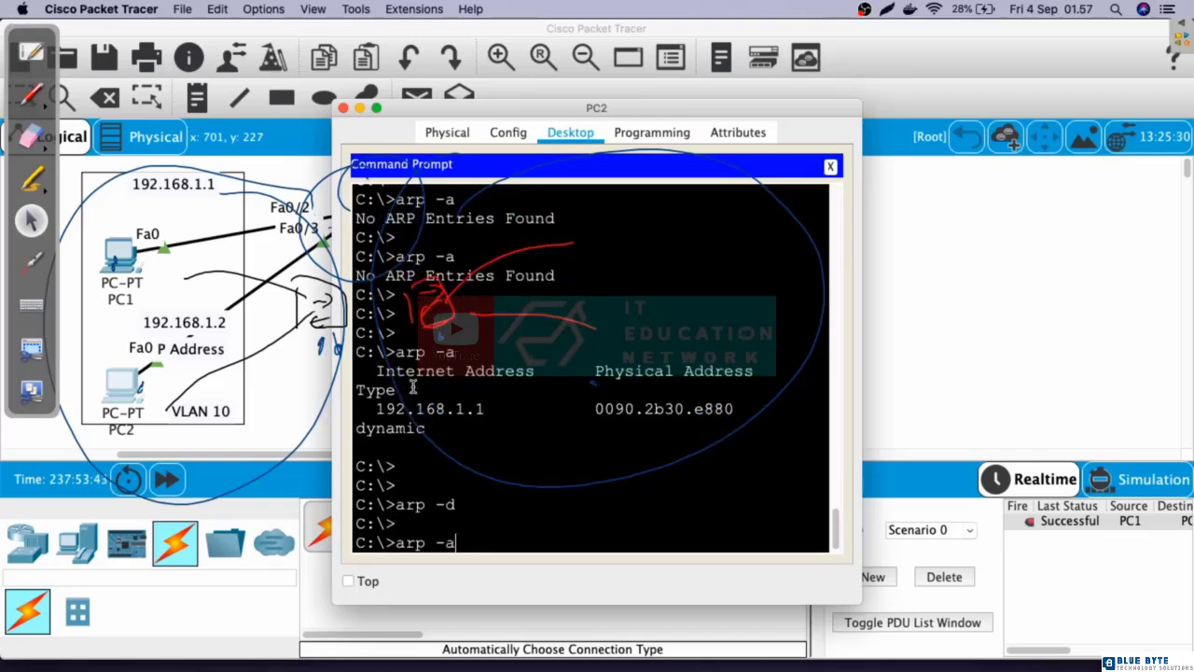
key("Return")
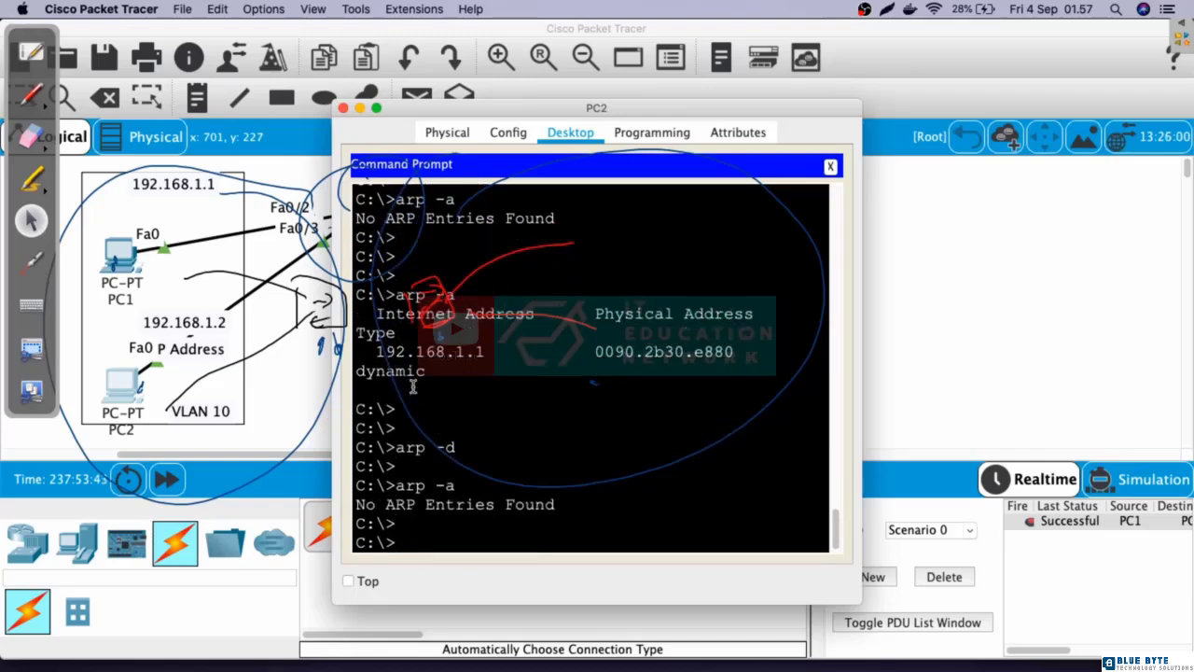
Return to Switch2's CLI and display its MAC address table with "do show mac-address-table".
left_click(213, 357)
left_click(368, 212)
left_click(430, 242)
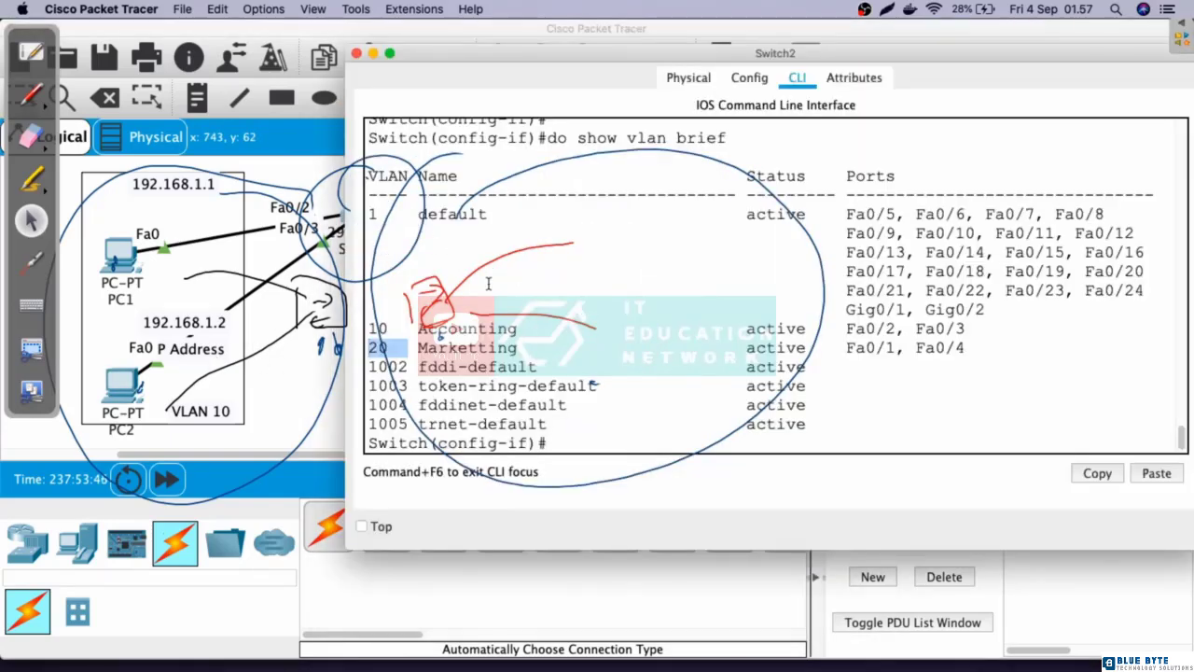
key("Return")
key("Return")
type("do show ma")
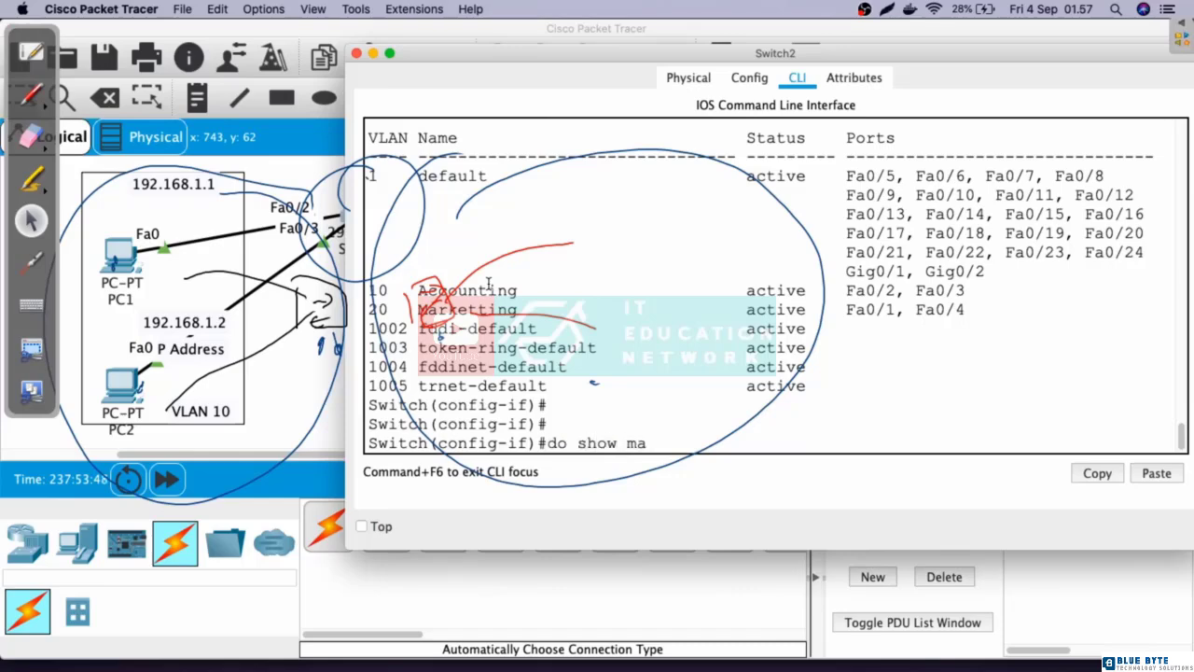
type("c-address")
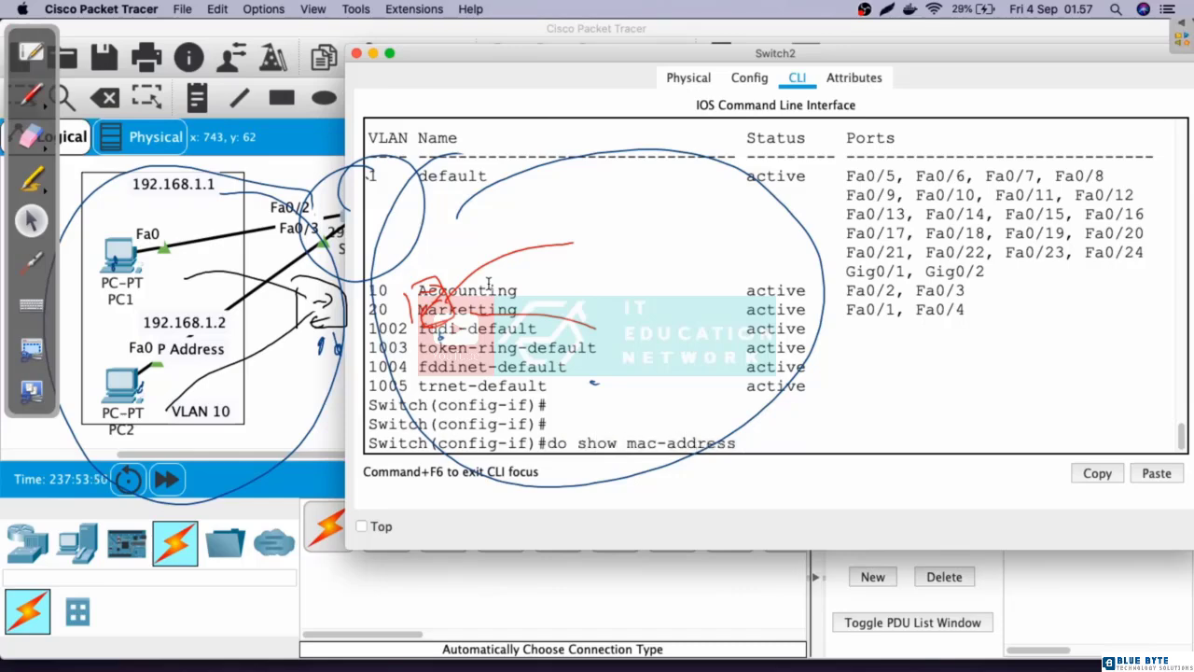
type("-table")
key("Return")
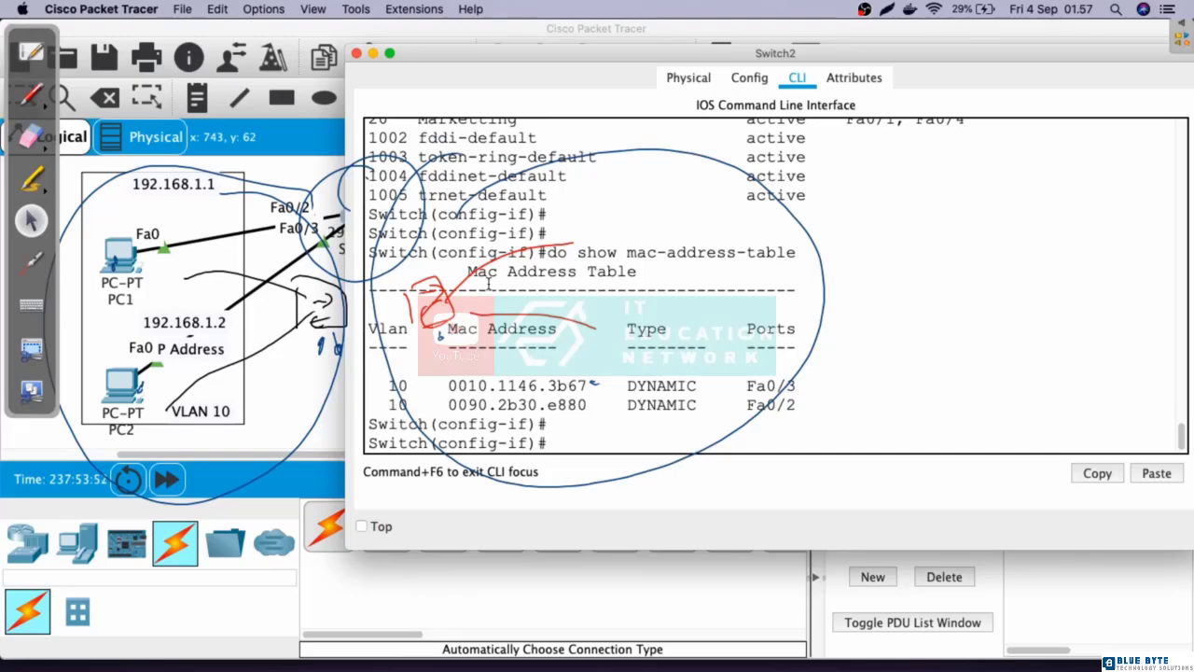
Clear Switch2's MAC table with "do clear mac-address-table" and display it again with "do show mac-address-table".
key("Return")
key("Return")
type("do clear mac-addre")
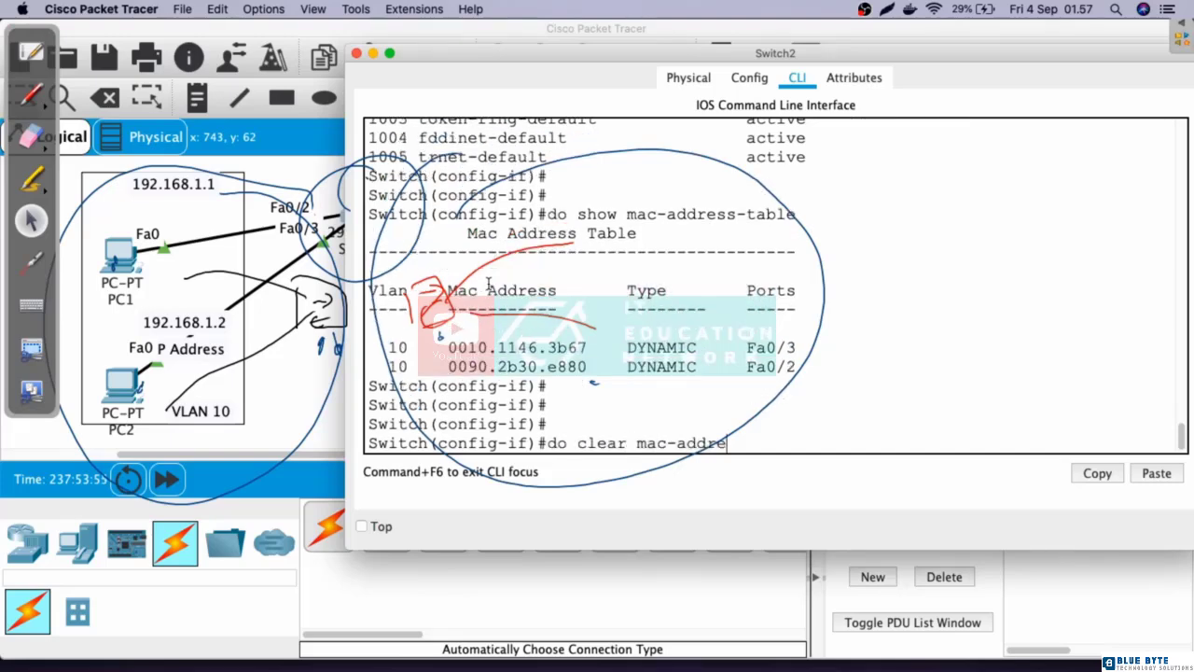
type("ss-table")
key("Return")
key("Return")
key("Return")
type("do show mac-addre")
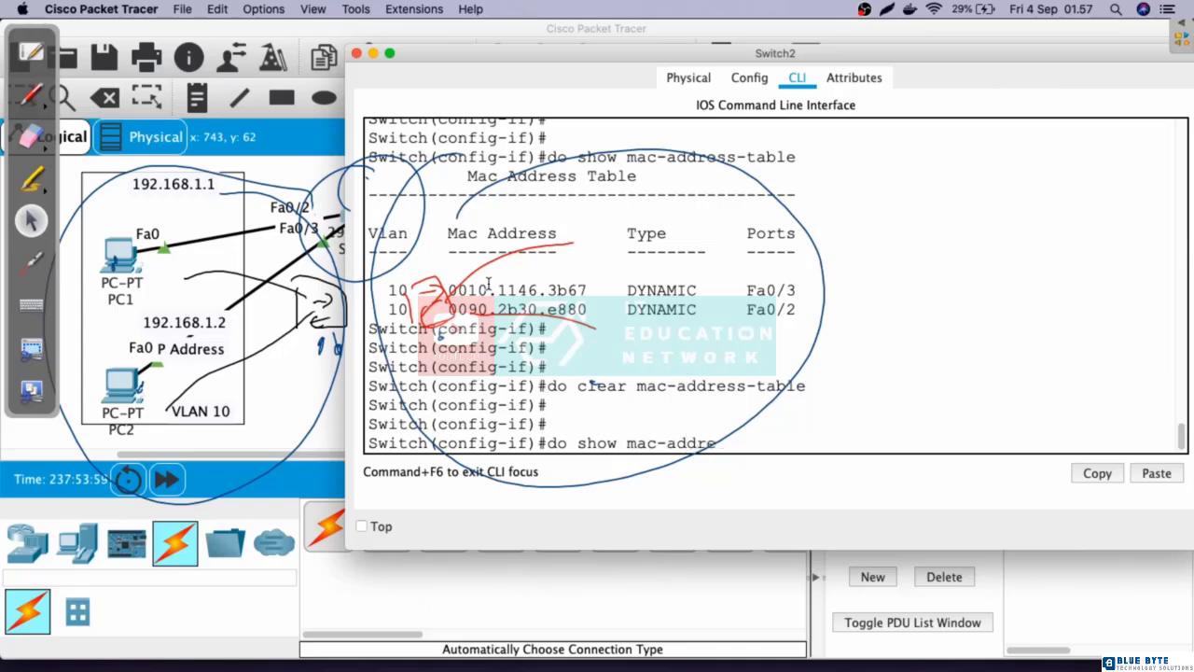
type("ss-table")
key("Return")
key("Return")
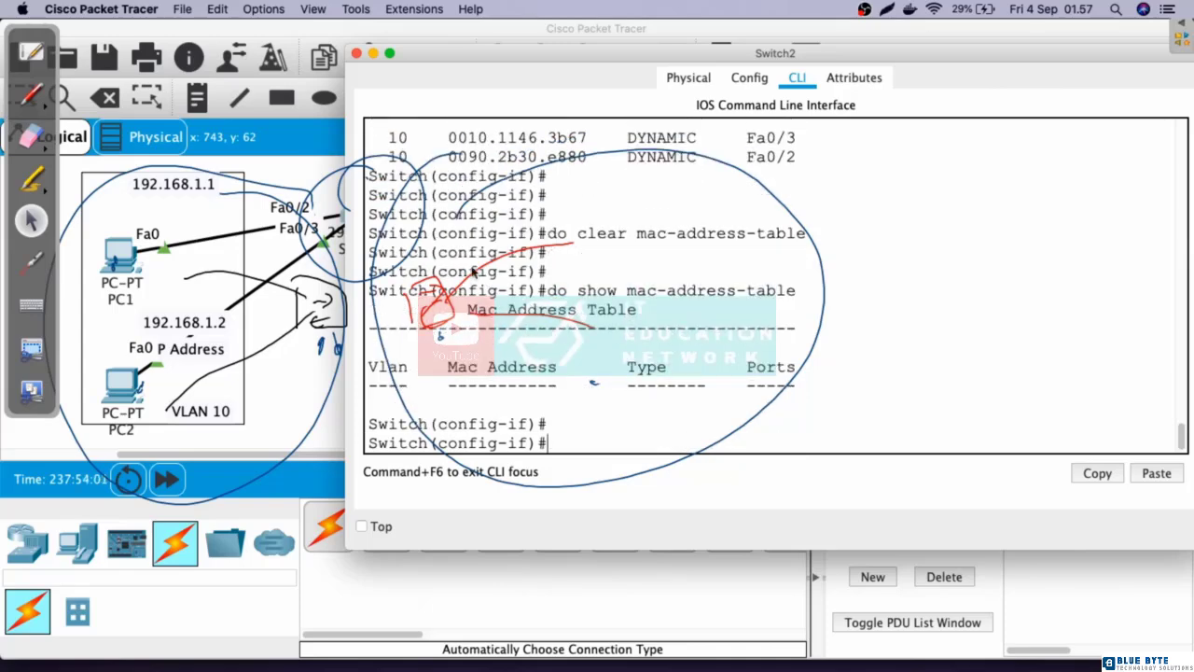
Return to the topology, switch to Simulation mode and add a simple PDU from PC1 to PC2.
left_click(276, 341)
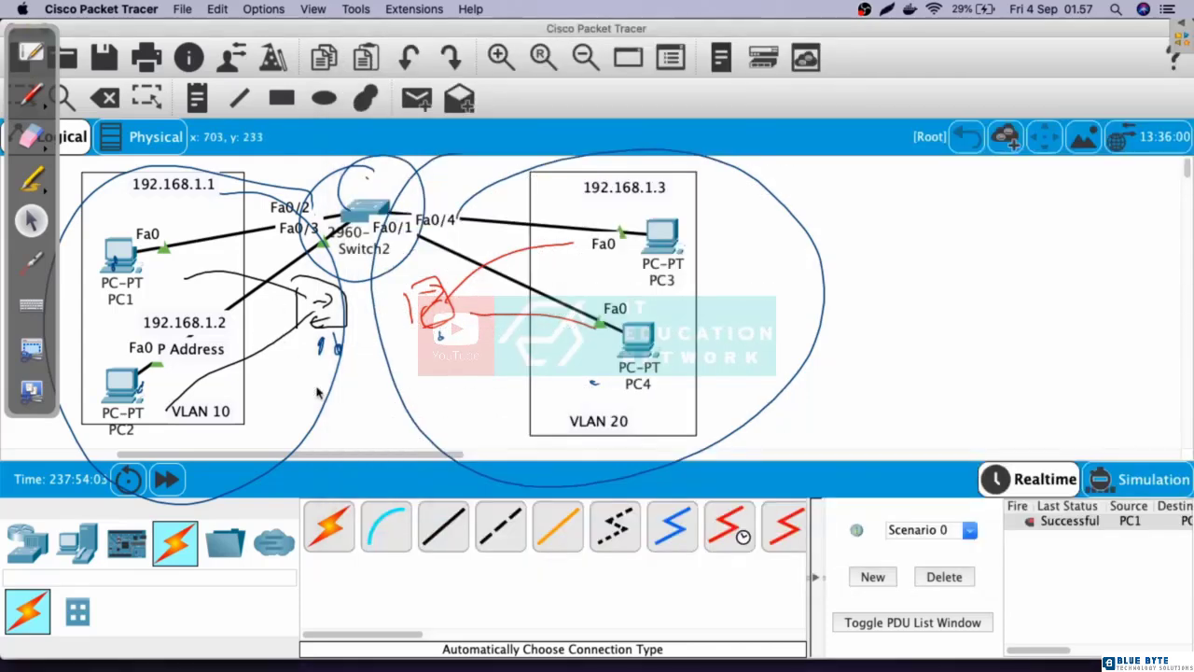
left_click(1150, 478)
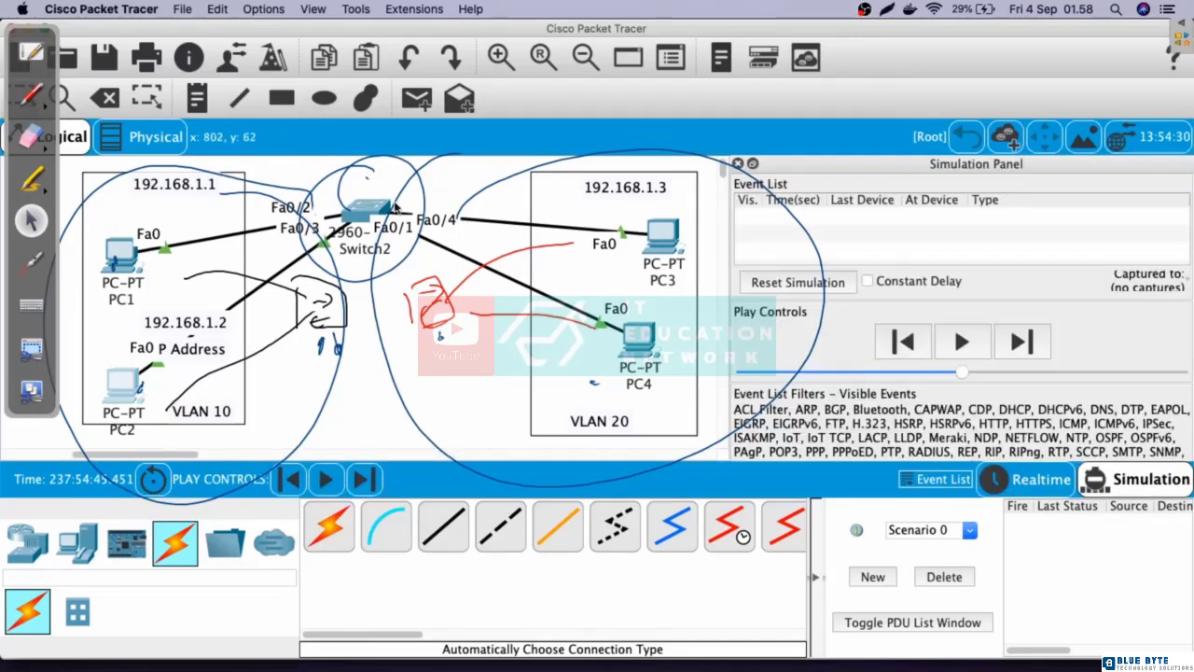
left_click(416, 98)
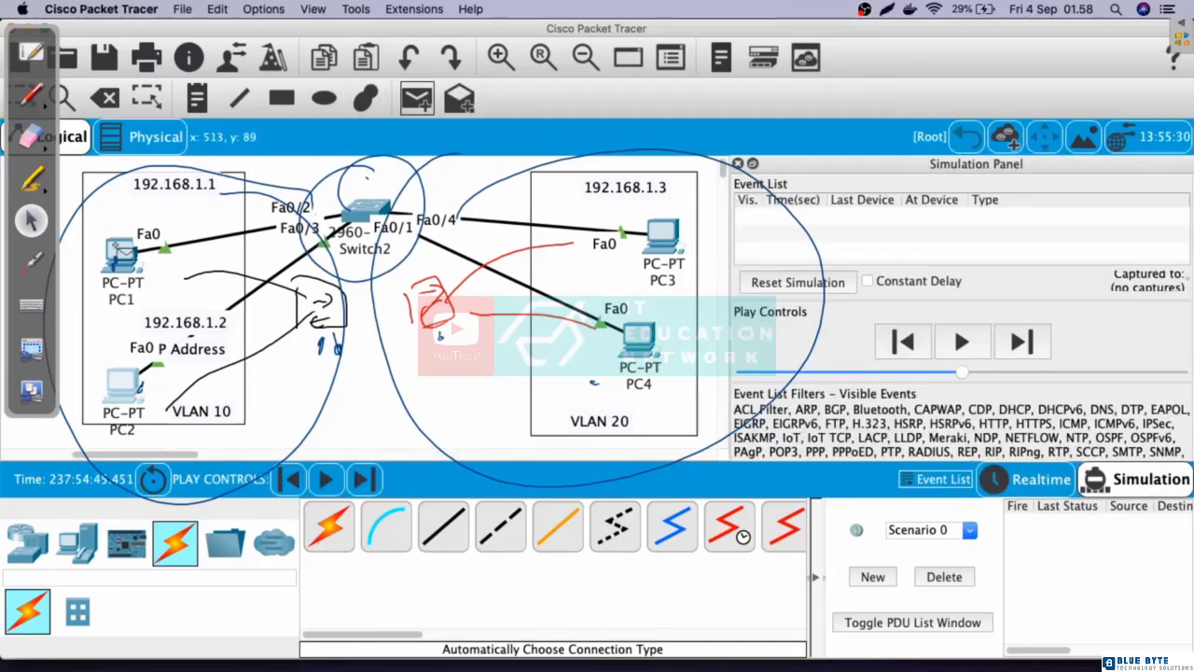
left_click(121, 251)
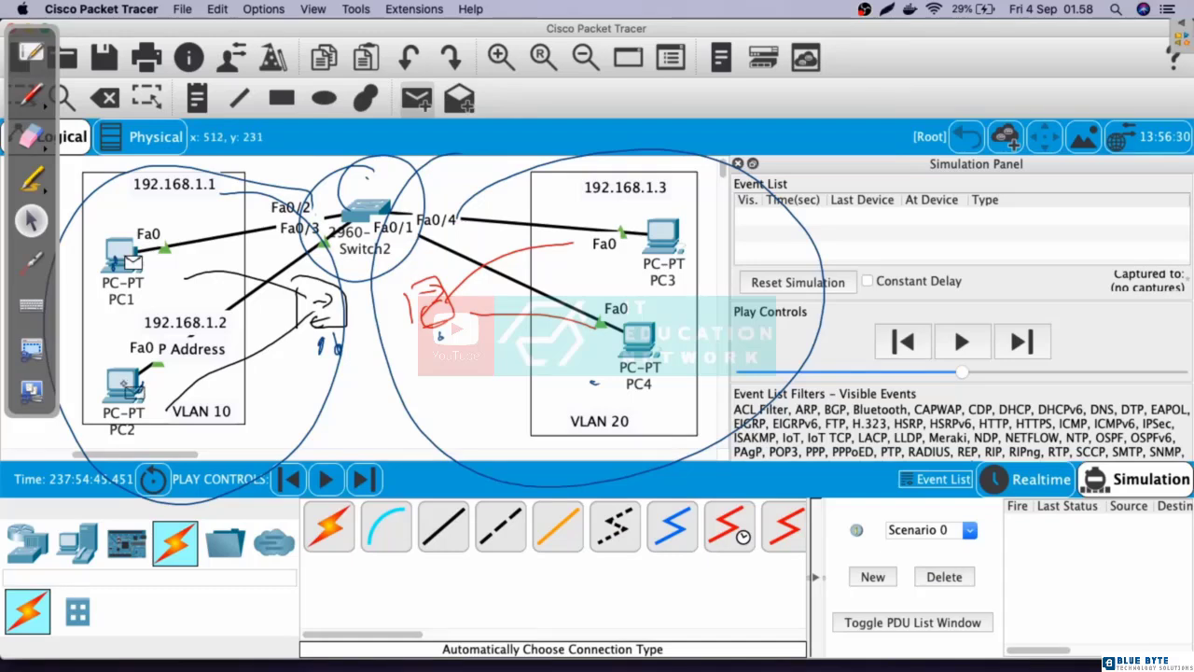
left_click(124, 385)
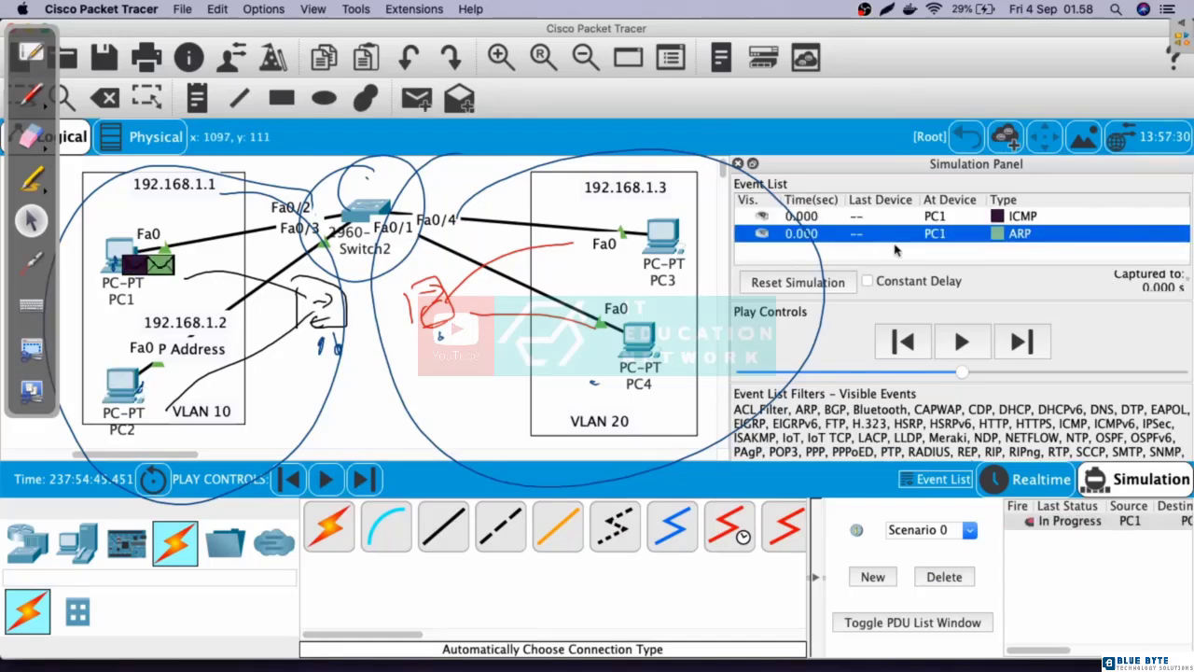
Advance the ARP request to Switch2 and inspect the outbound Layer 1 port in its PDU details, keeping the topology uncovered.
left_click(1033, 233)
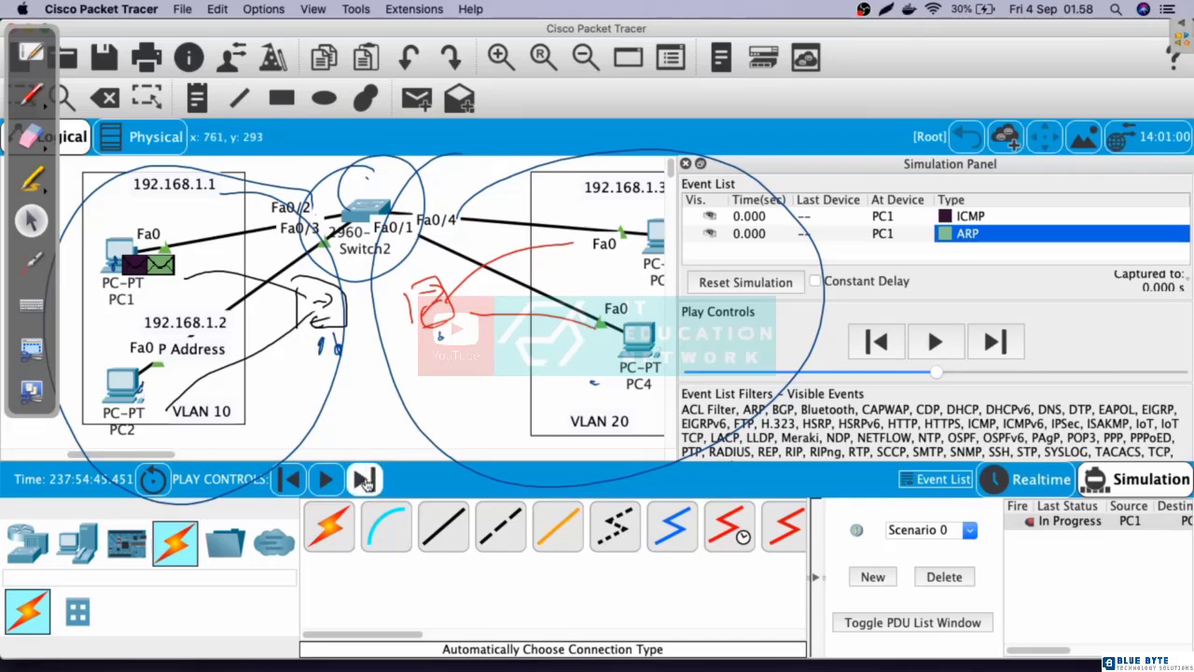
left_click(363, 479)
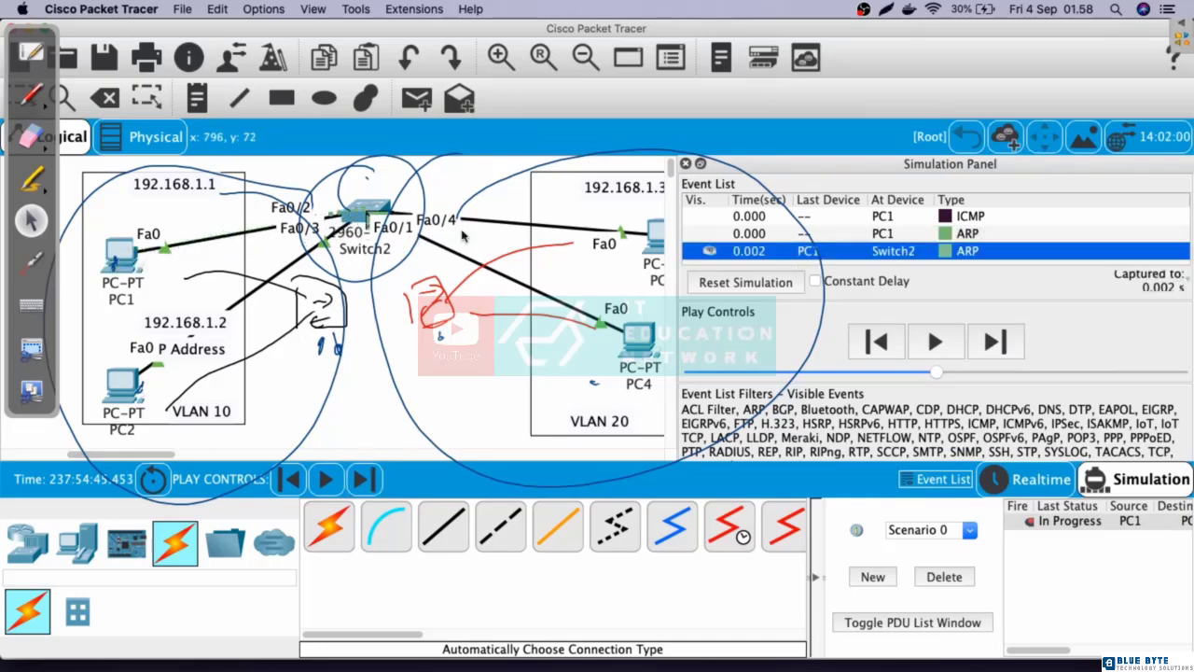
left_click(966, 253)
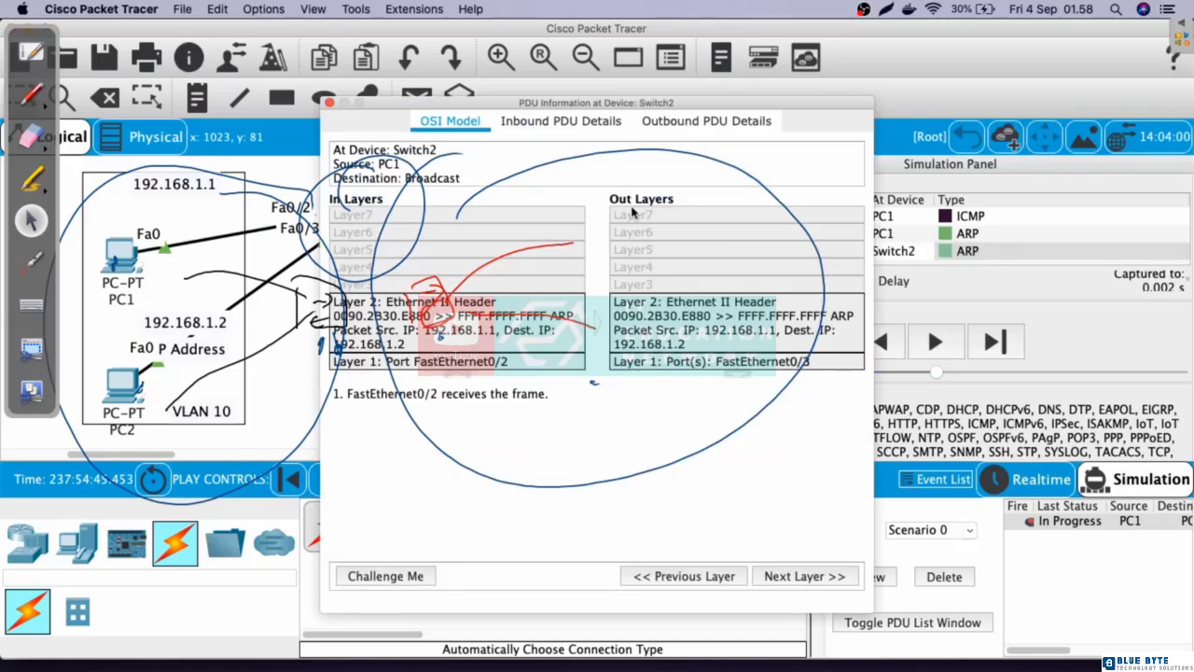
left_click(782, 365)
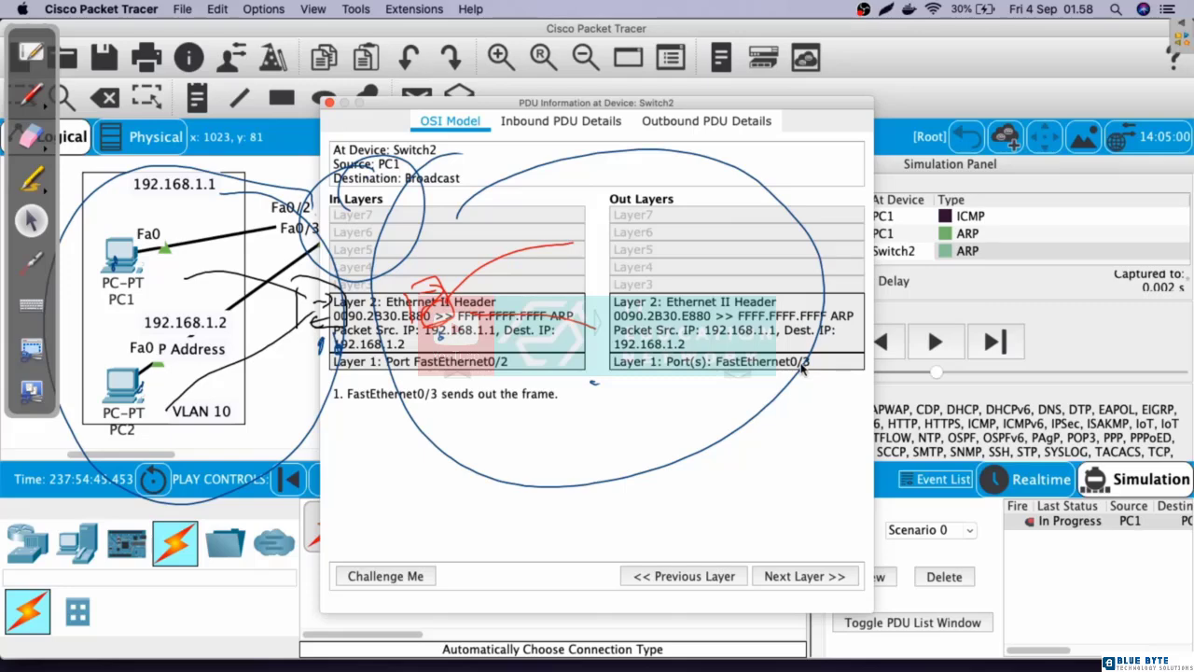
left_click_drag(629, 108, 1034, 209)
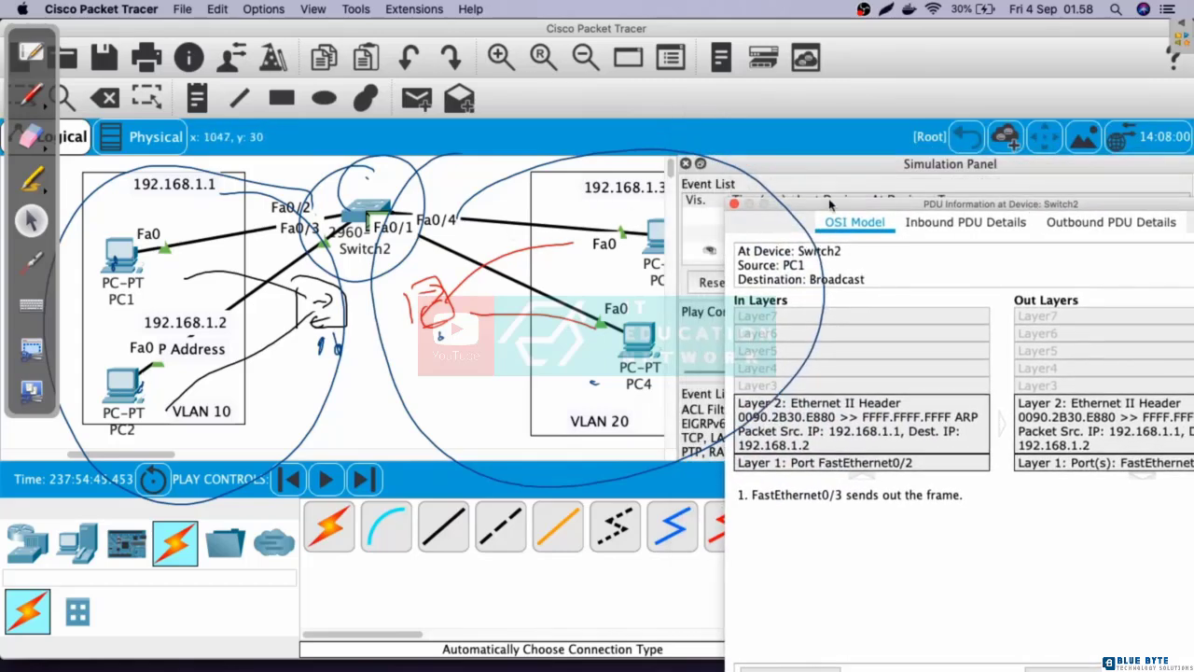
left_click_drag(829, 204, 983, 212)
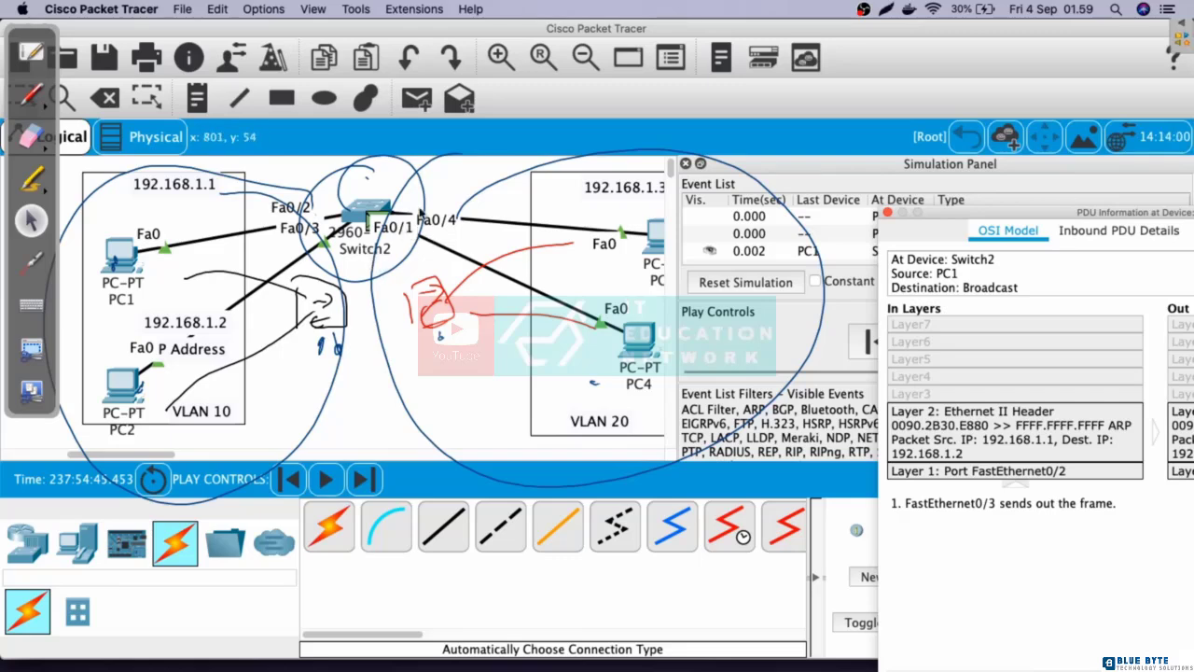
Step the simulation forward until the ICMP reply reaches PC1, closing the PDU details on the way, and delete the scenario.
left_click(363, 478)
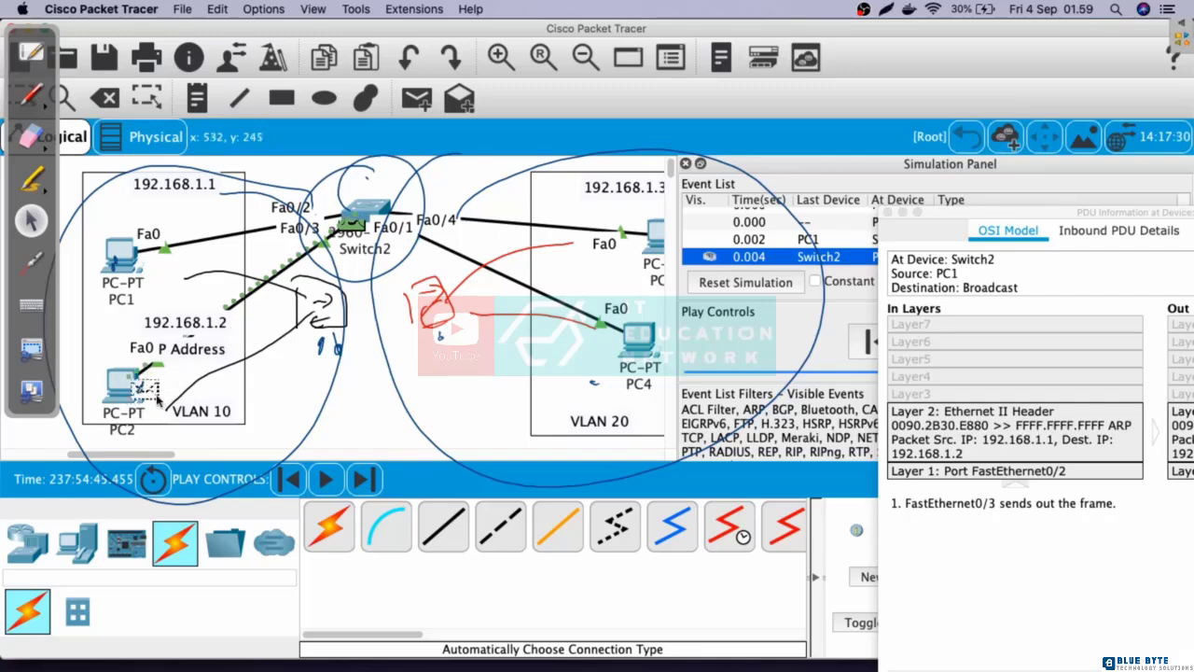
left_click(363, 478)
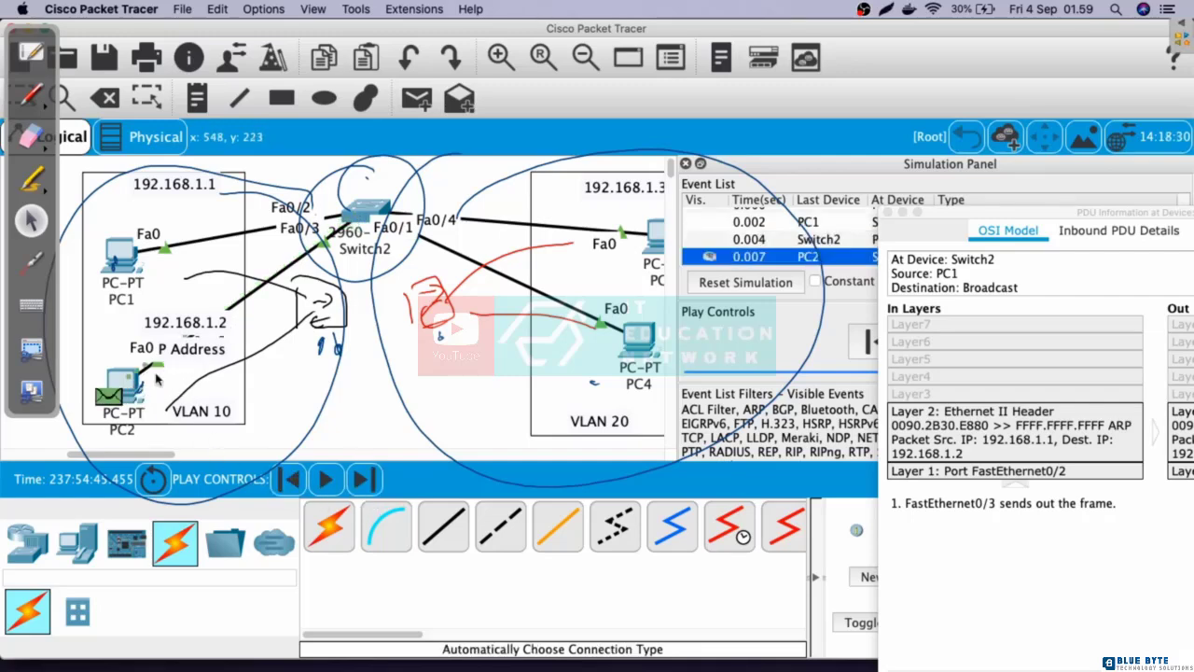
left_click(363, 479)
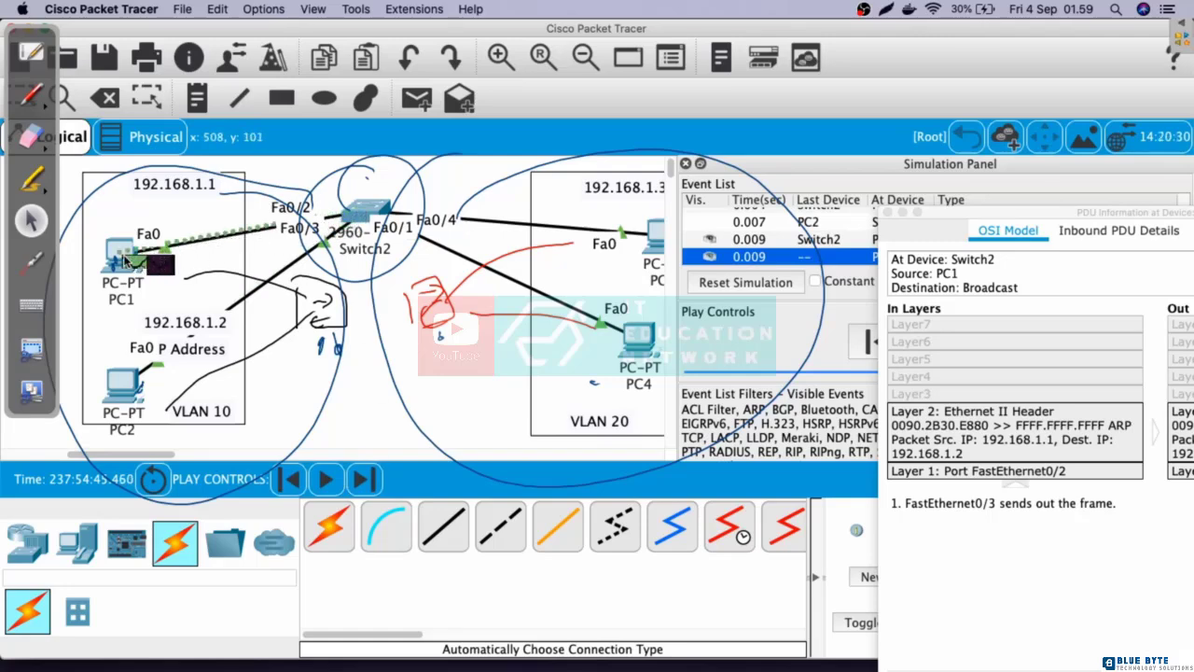
left_click(363, 479)
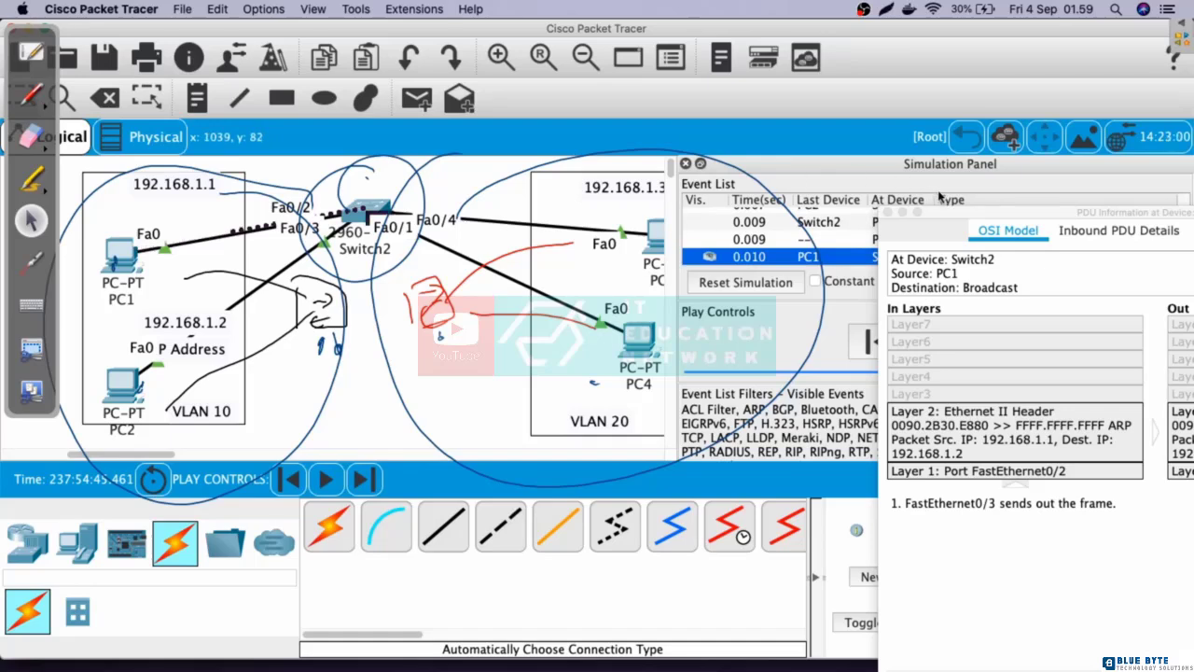
left_click(886, 214)
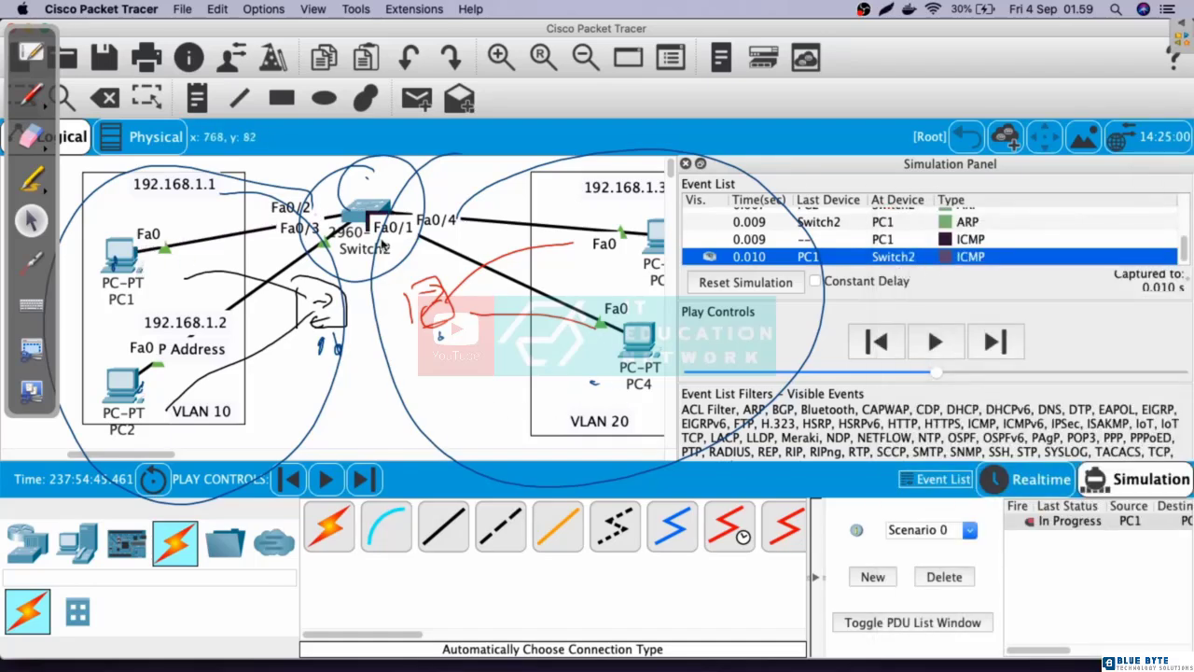
left_click(360, 486)
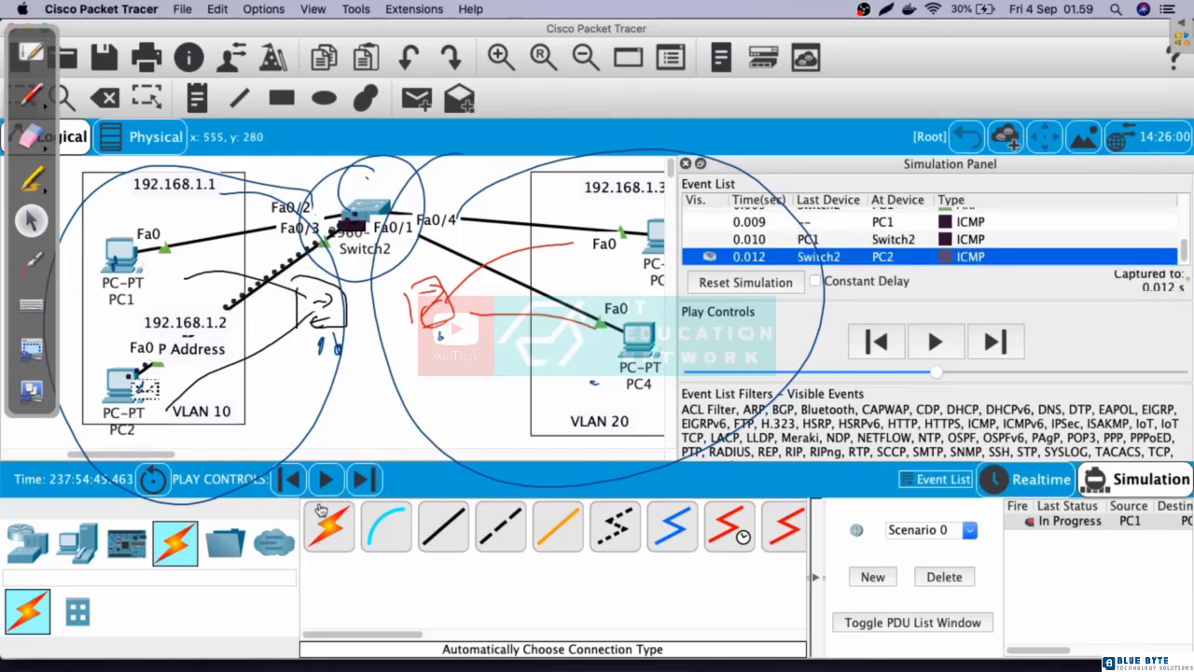
left_click(360, 484)
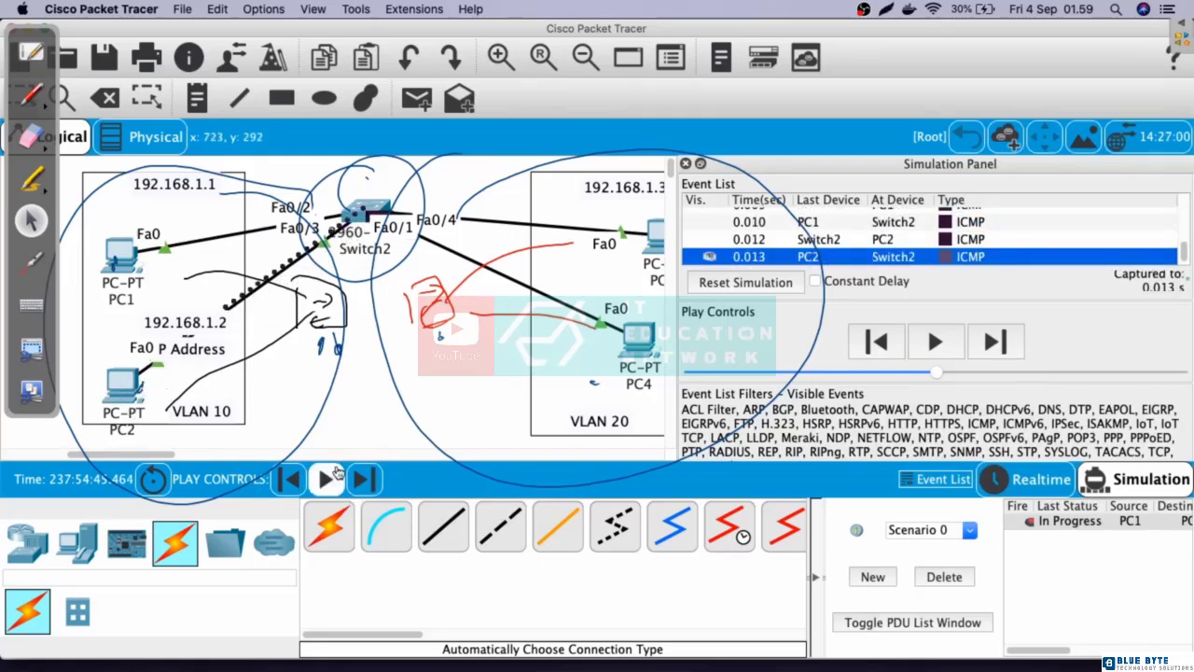
left_click(373, 479)
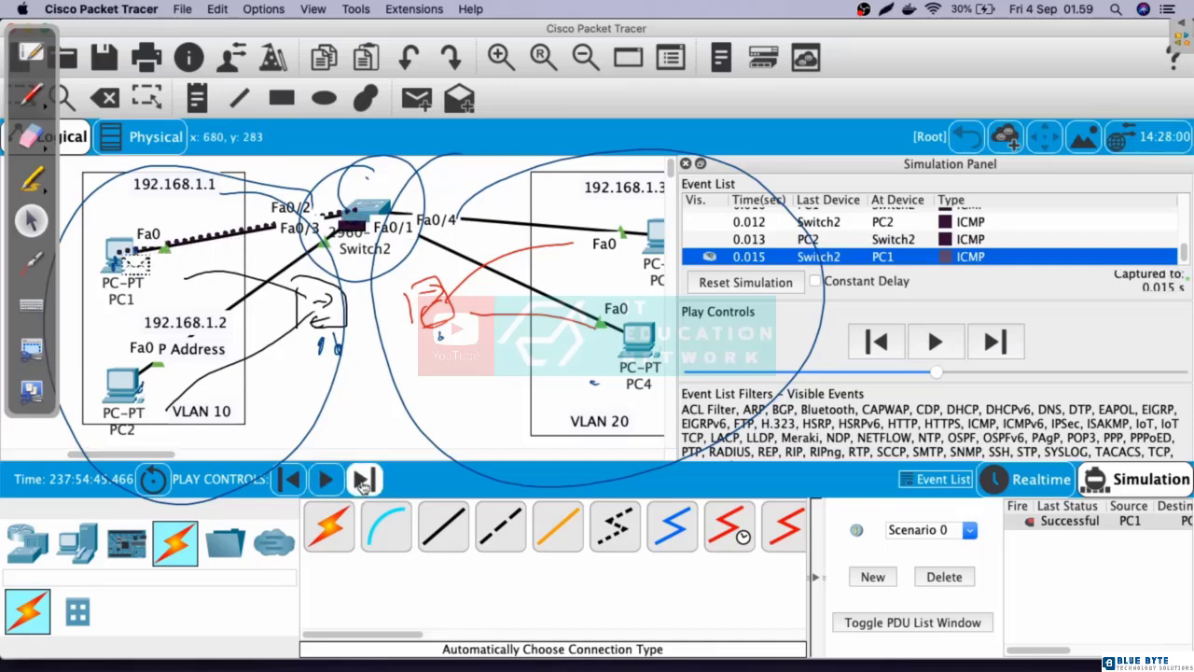
left_click(955, 579)
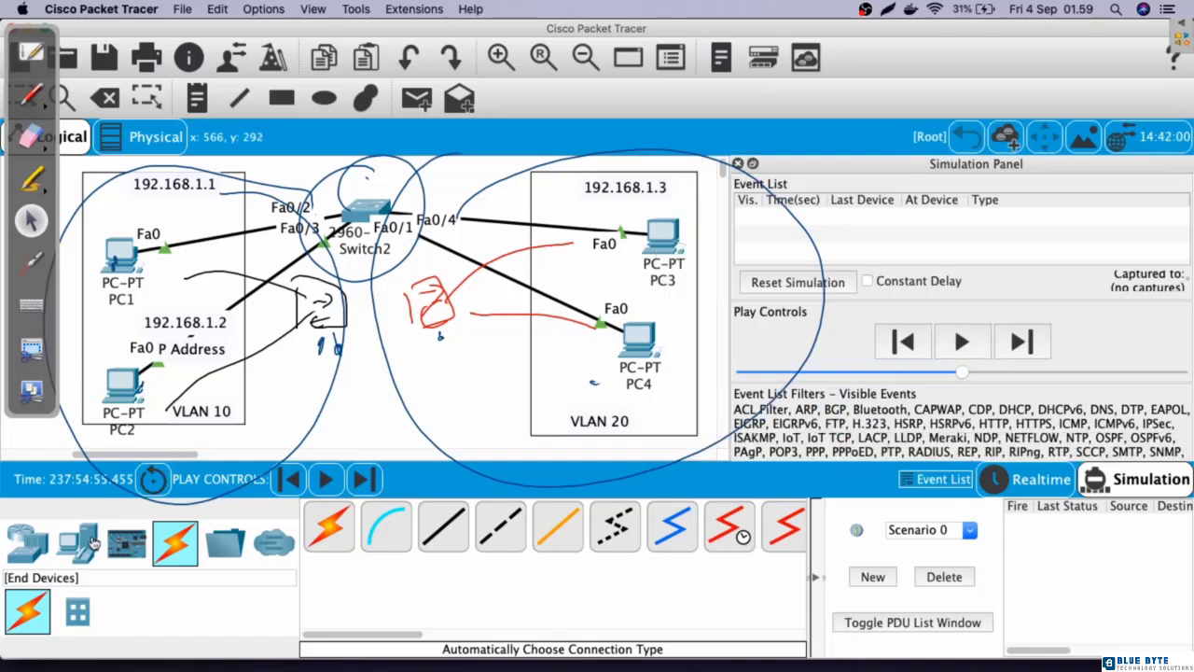
Add a new PC beside the VLAN 10 box and connect it to Switch2 with an automatically chosen cable.
left_click(93, 543)
left_click(328, 527)
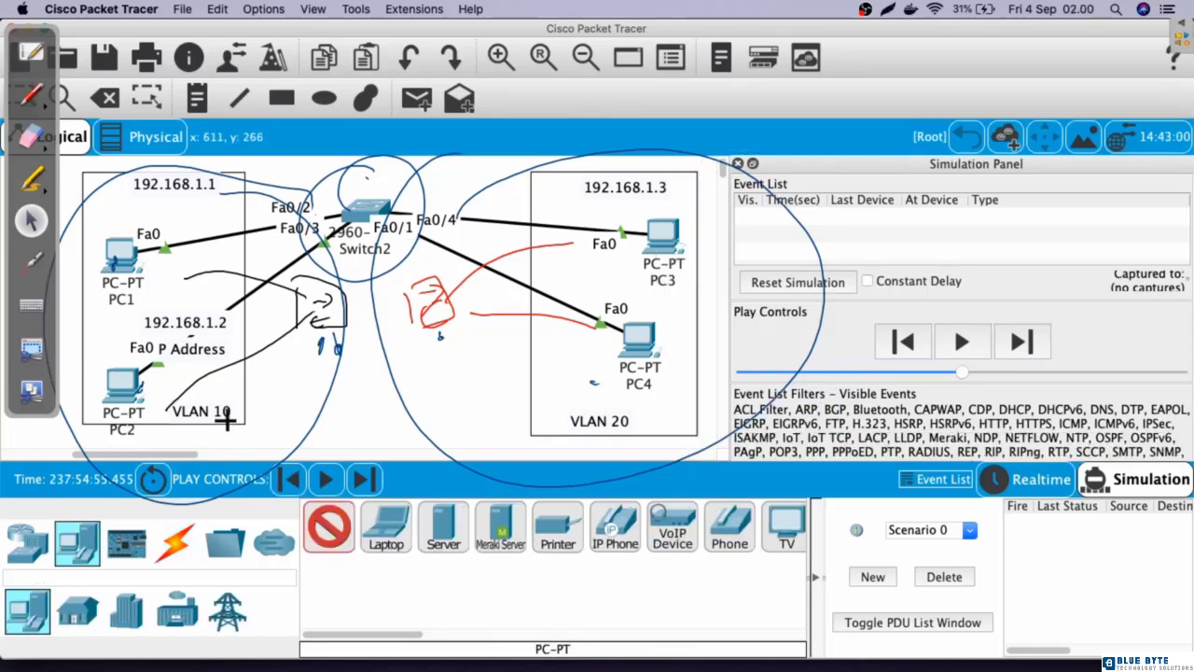
left_click(252, 382)
left_click(175, 543)
left_click(328, 527)
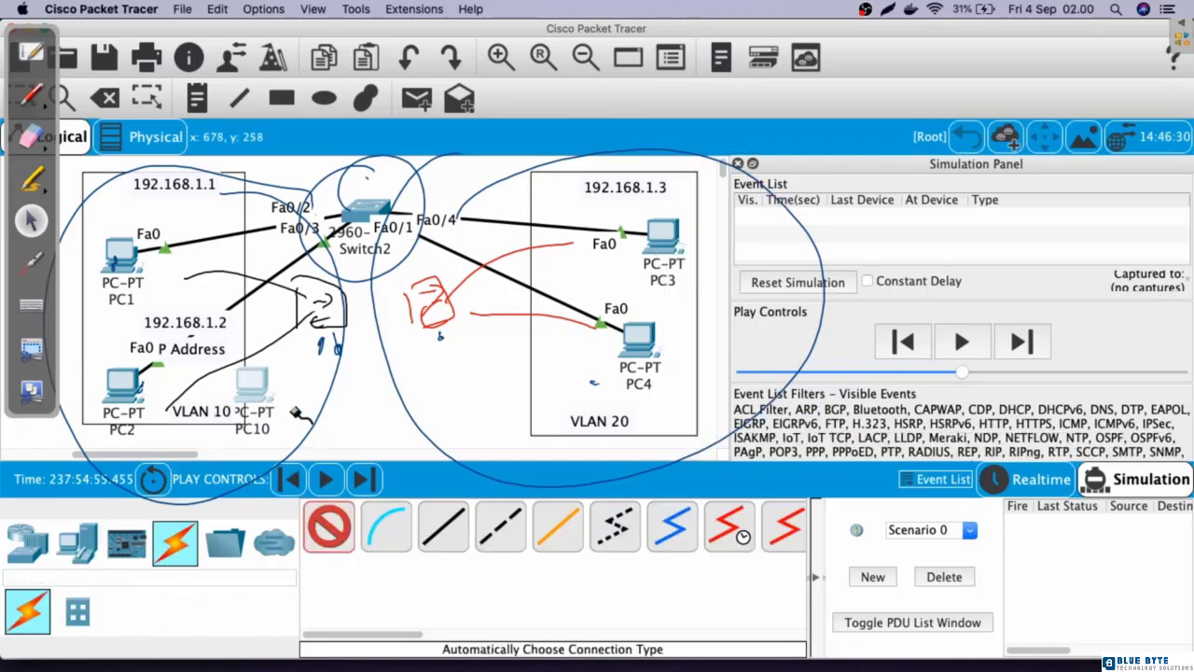
left_click(261, 393)
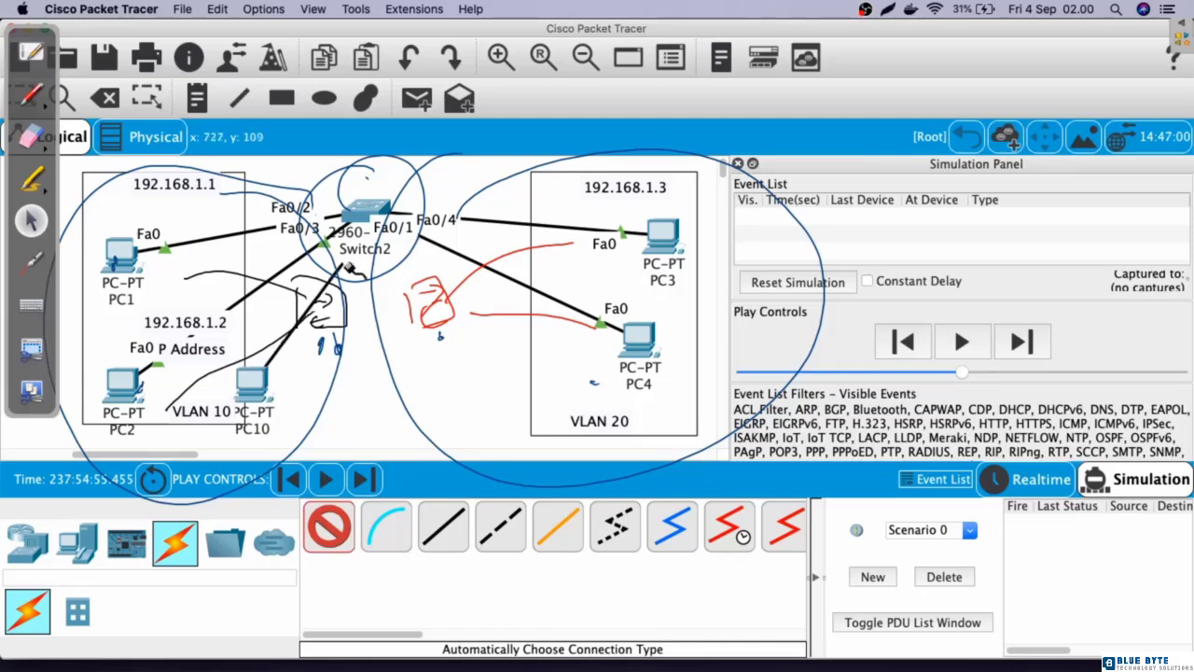
left_click(373, 222)
mouse_move(262, 392)
left_mouse_down()
mouse_move(297, 252)
mouse_move(292, 180)
mouse_move(499, 182)
mouse_move(338, 350)
mouse_move(242, 399)
left_mouse_up()
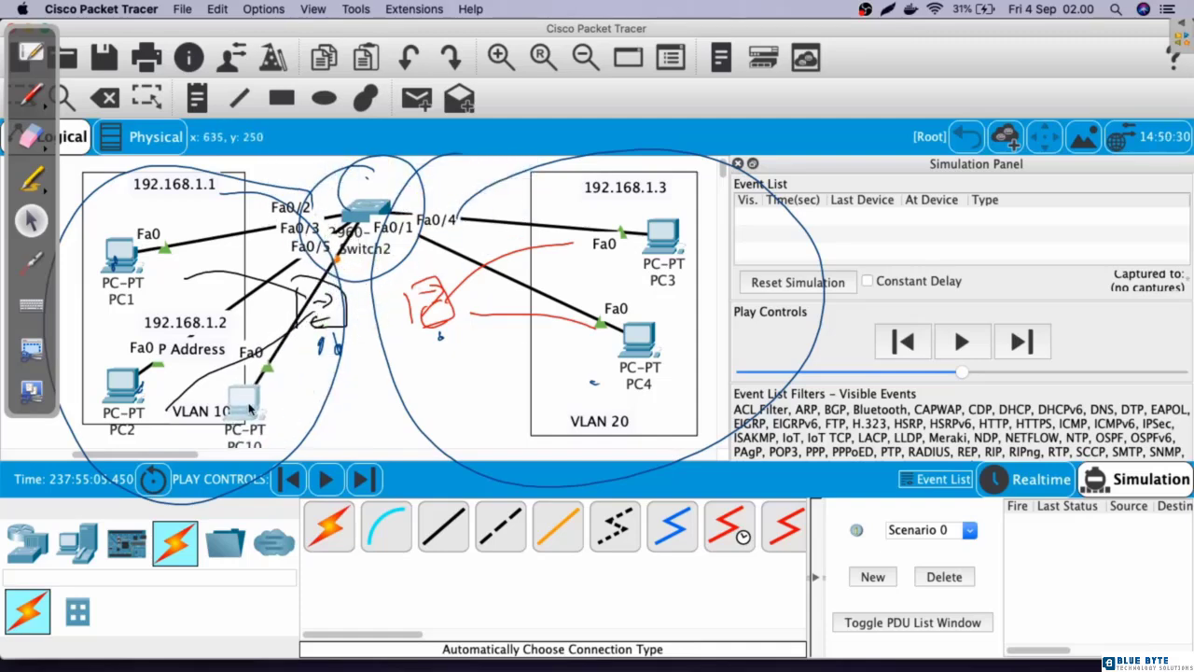
List Switch2's VLAN port assignments with "do show vlan brief" and shift PC10 closer to the VLAN 10 group.
left_click(362, 218)
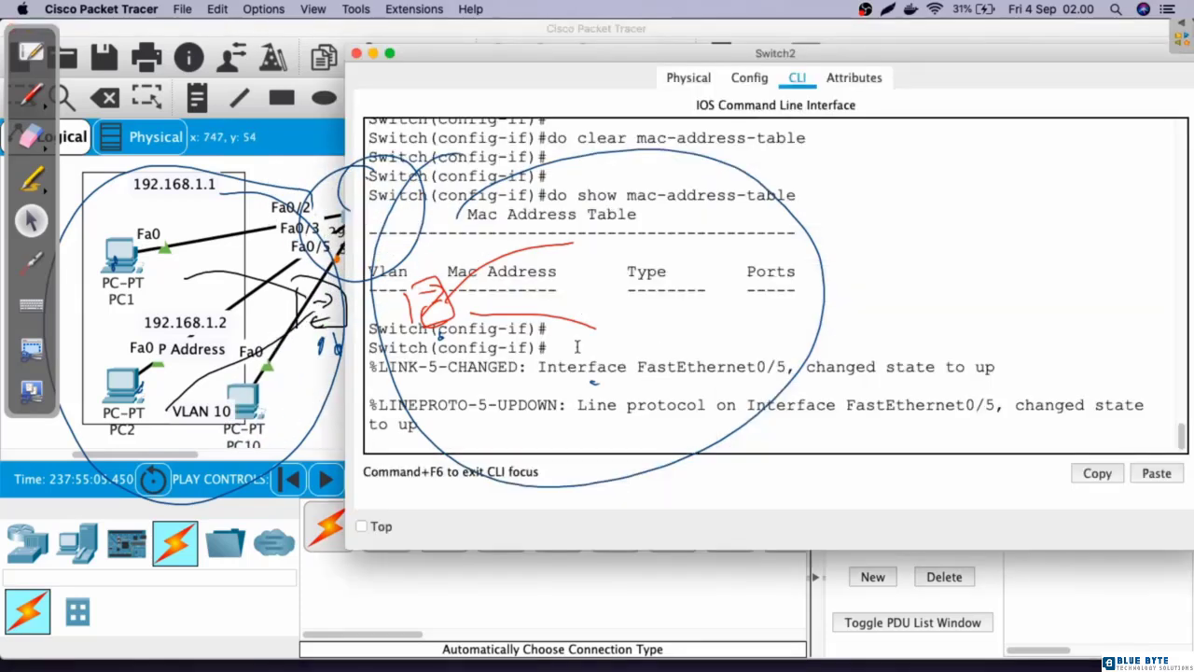
left_click_drag(545, 45, 506, 93)
key("Return")
key("Return")
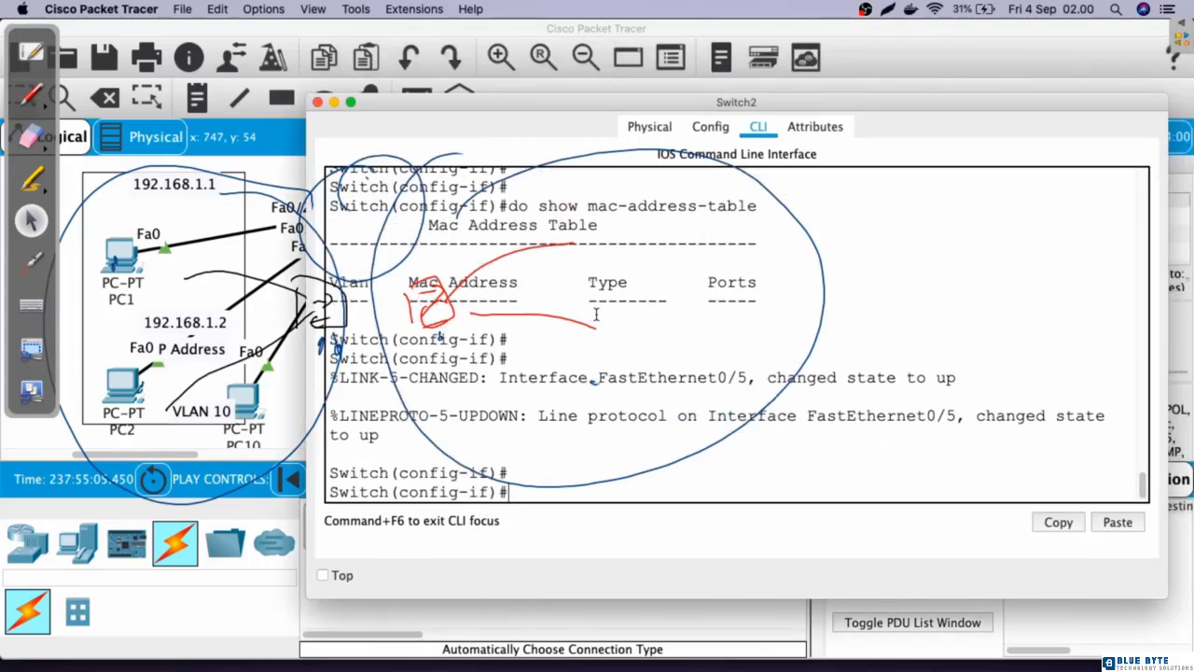
type("do show vlan b")
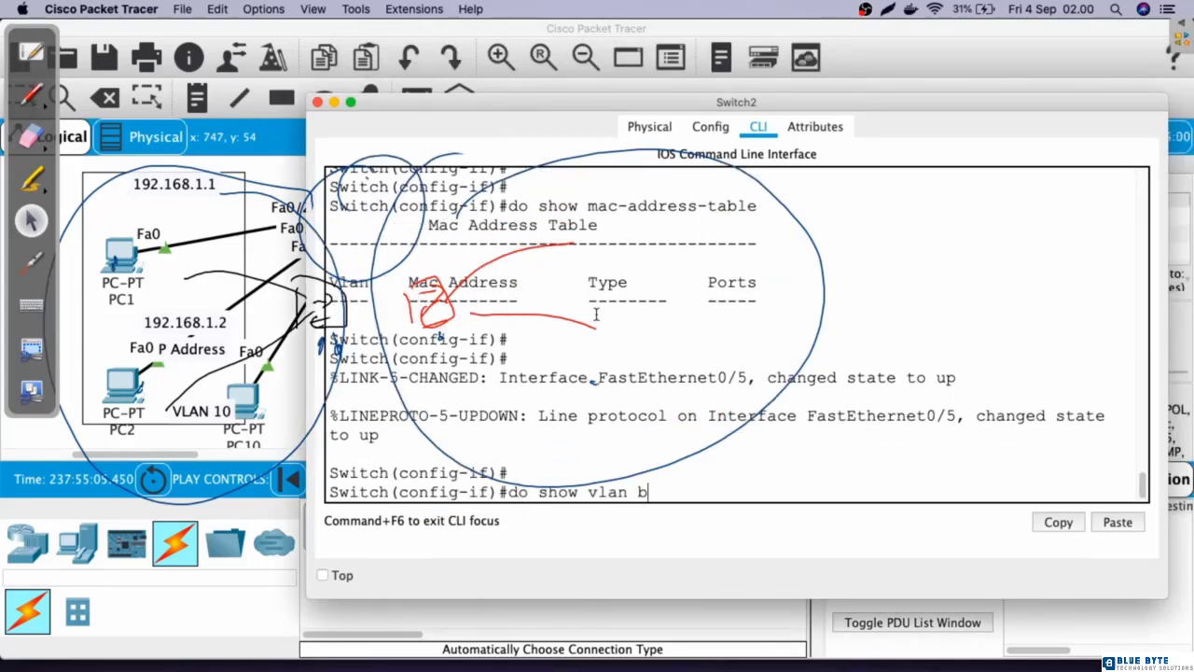
type("rief")
key("Return")
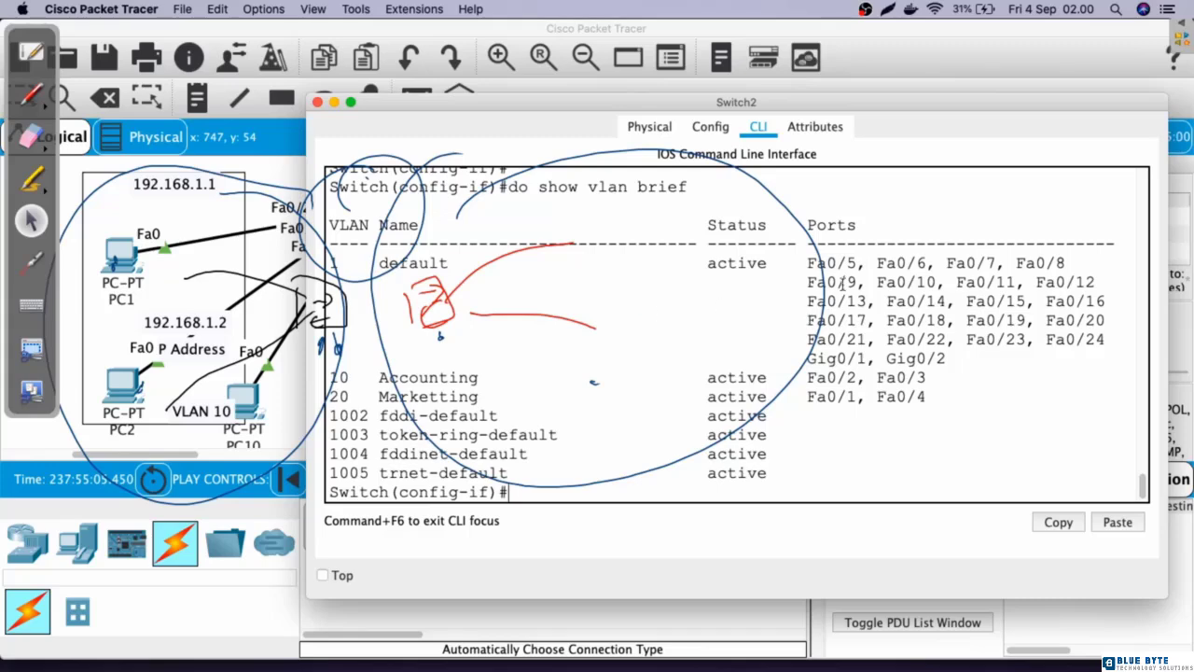
left_click_drag(793, 264, 868, 254)
left_click(422, 270)
left_click_drag(418, 114, 582, 92)
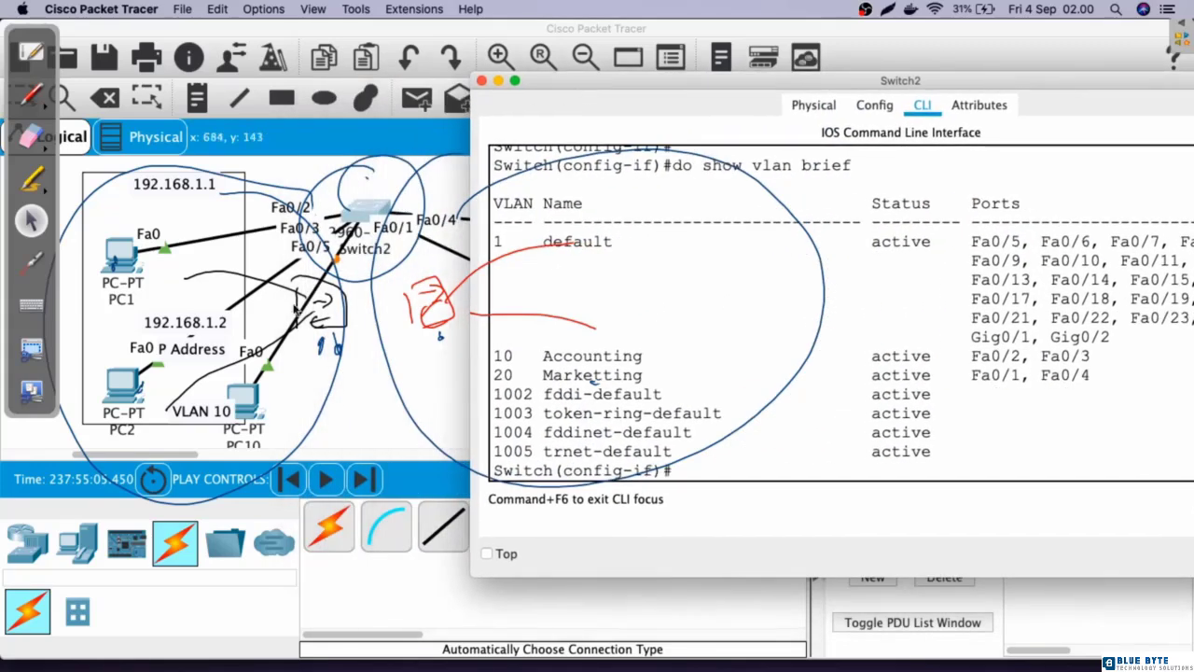
left_click_drag(250, 401, 240, 393)
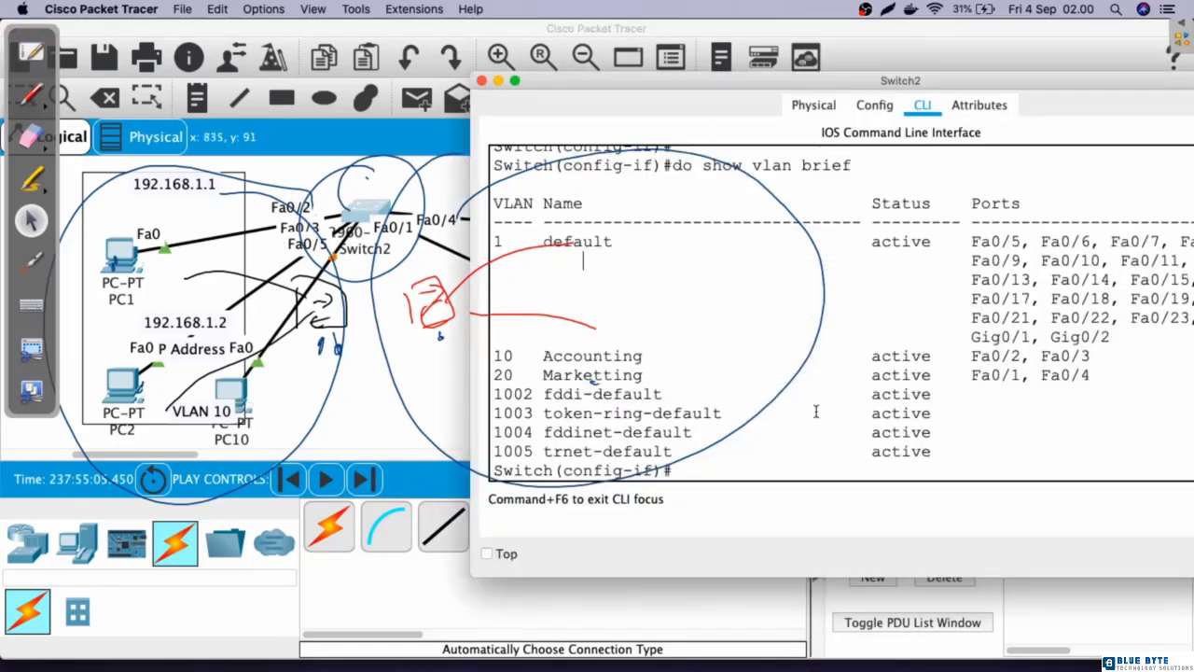
Enter interface Fa0/5 on Switch2 with "int fa0/5" and set it to access mode with "switchport mode access".
key("Return")
key("Return")
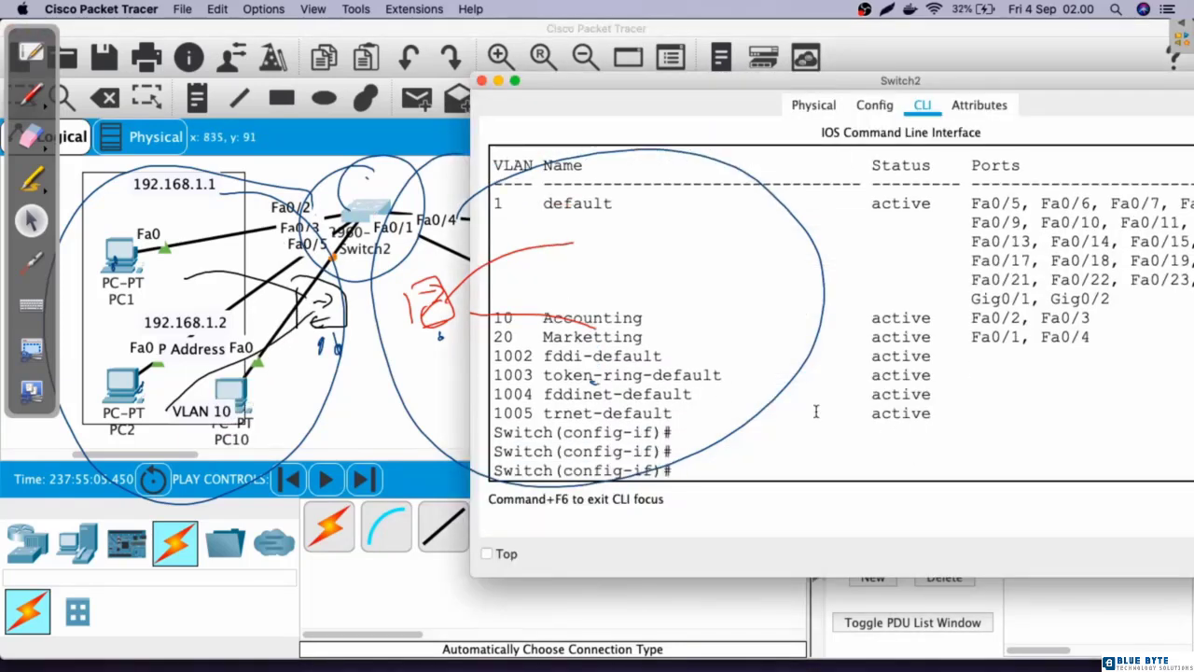
type("int fa0")
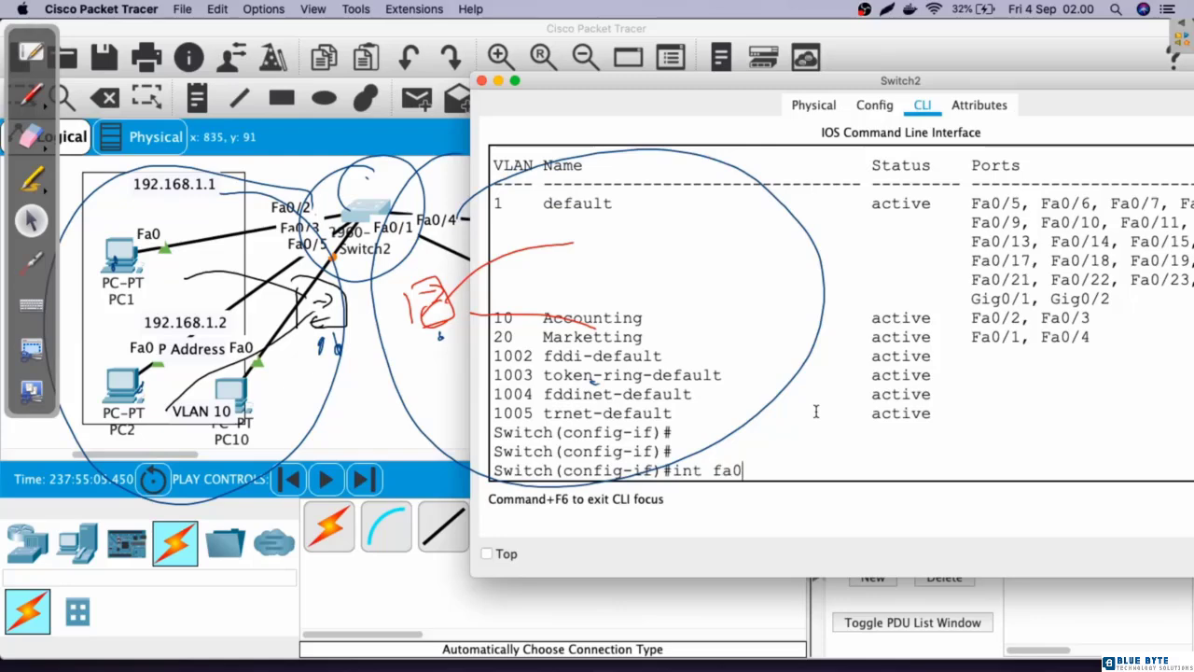
type("/5")
key("Return")
key("Return")
type("switchpor")
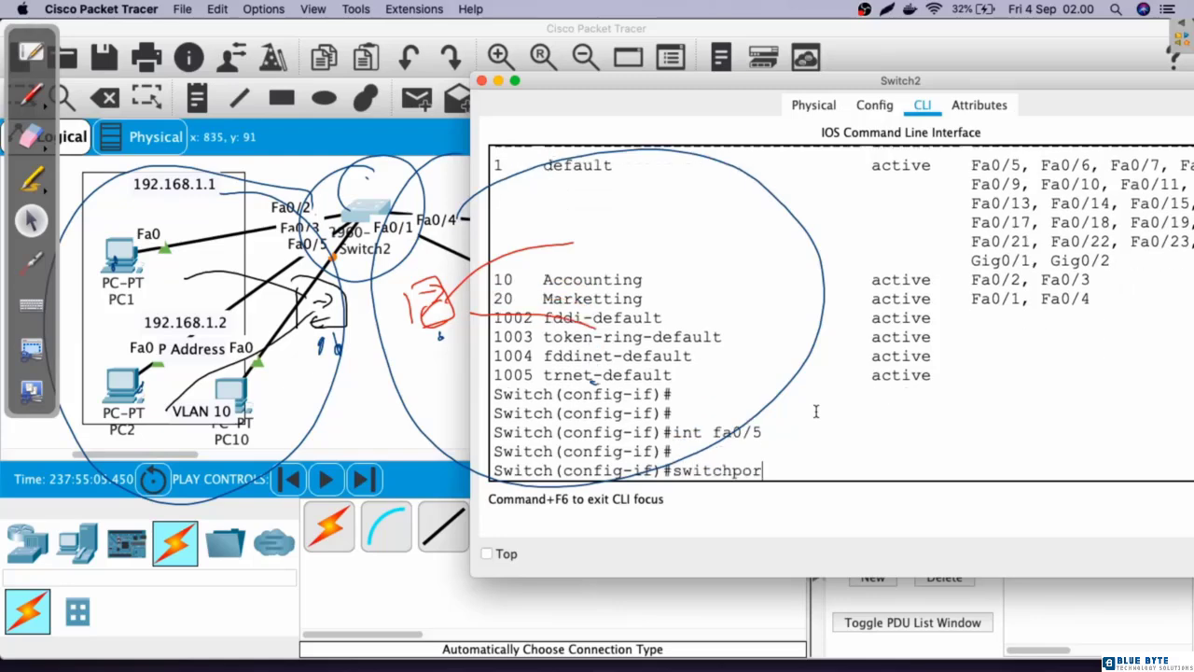
type("t mode access")
key("Return")
key("Return")
key("Return")
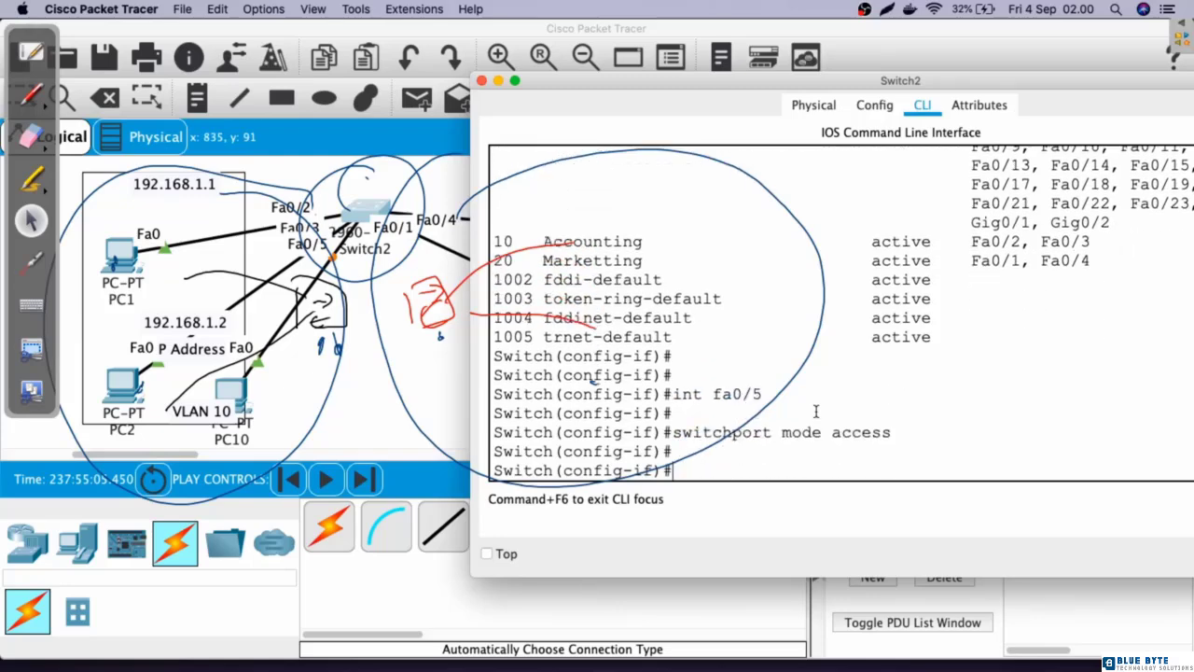
Assign port Fa0/5 to VLAN 10 with "switchport access vlan 10".
type("switchport acc")
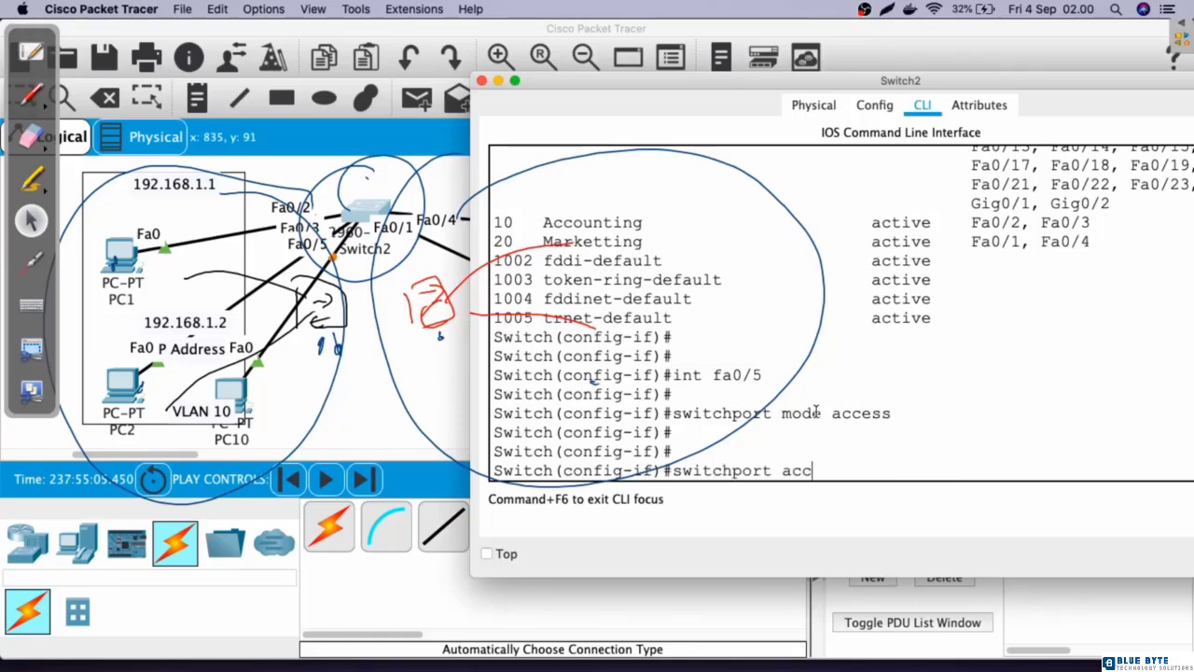
type("ess vlan 10")
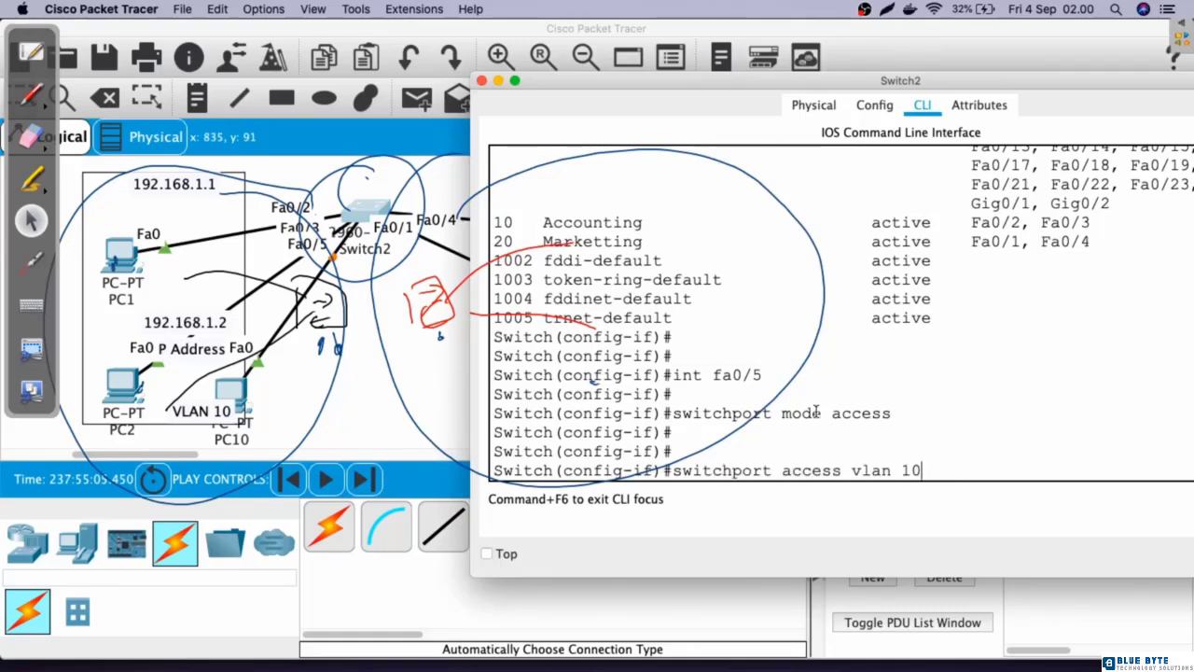
key("Return")
key("Return")
key("Return")
List Switch2's VLAN assignments with "do show vlan brief", highlight Fa0/5 and the Accounting VLAN entry, and return to the topology.
type("do show vla")
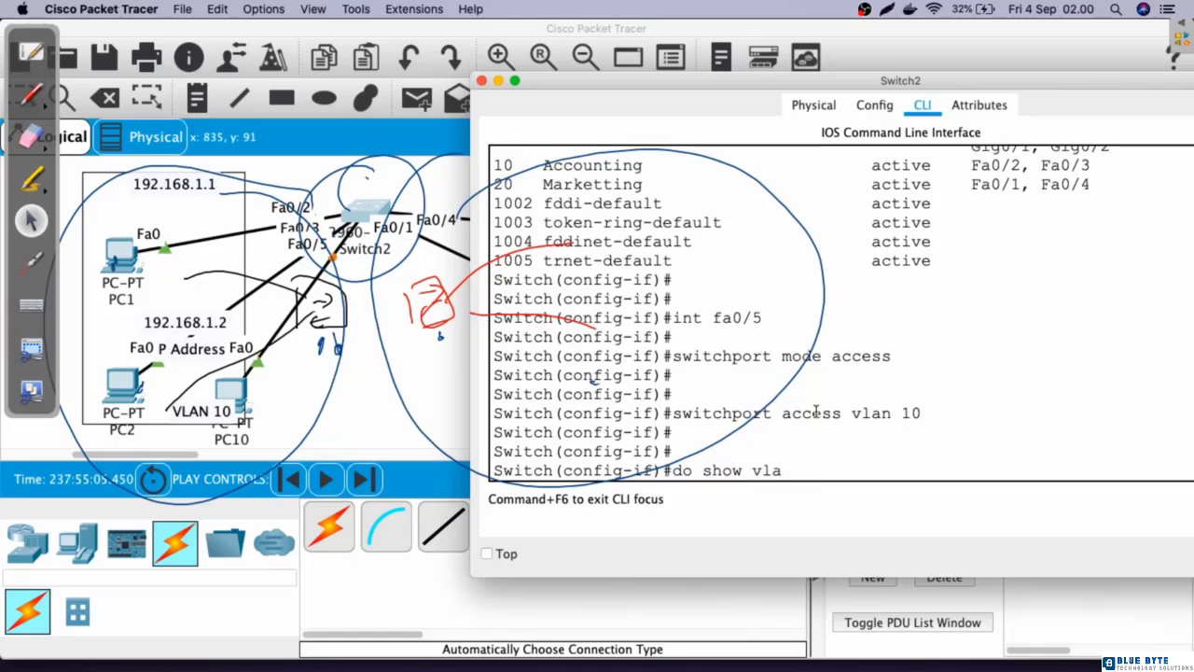
type("n brief")
key("Return")
left_click_drag(1103, 355, 1166, 357)
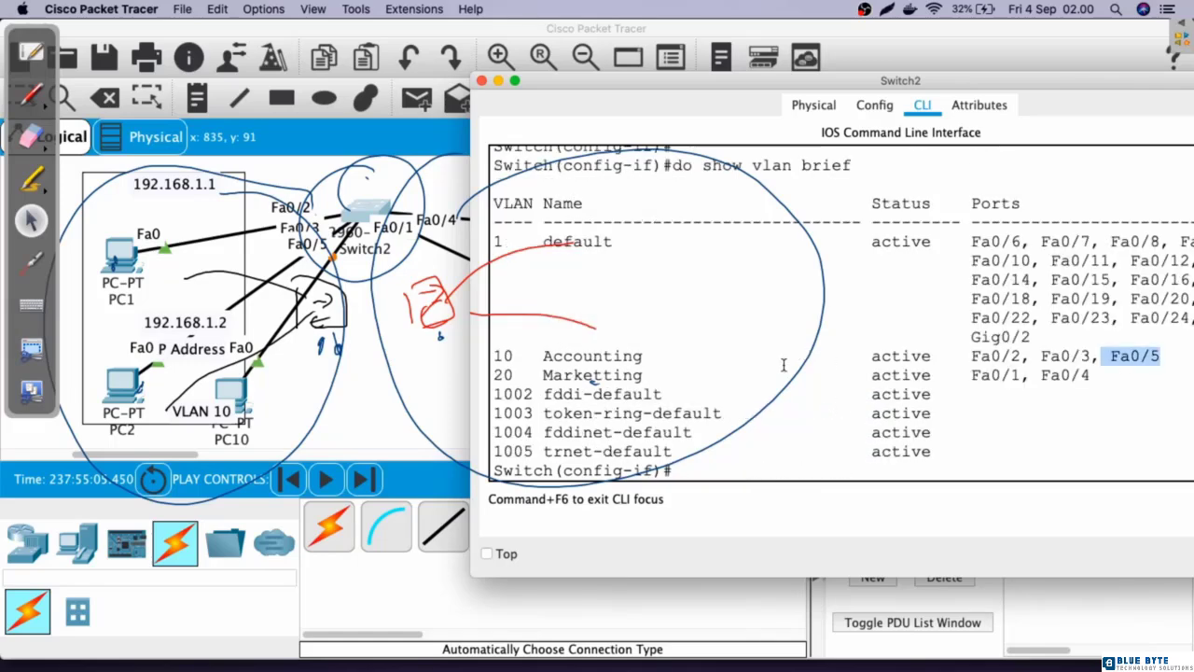
left_click_drag(706, 355, 485, 358)
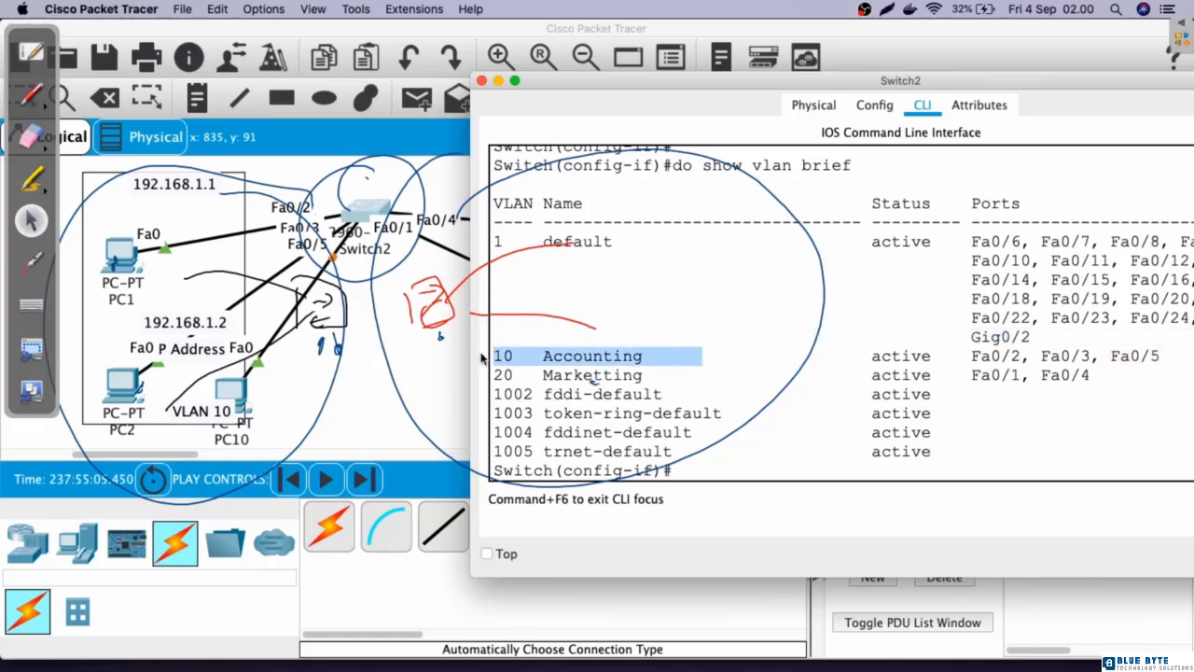
left_click(387, 322)
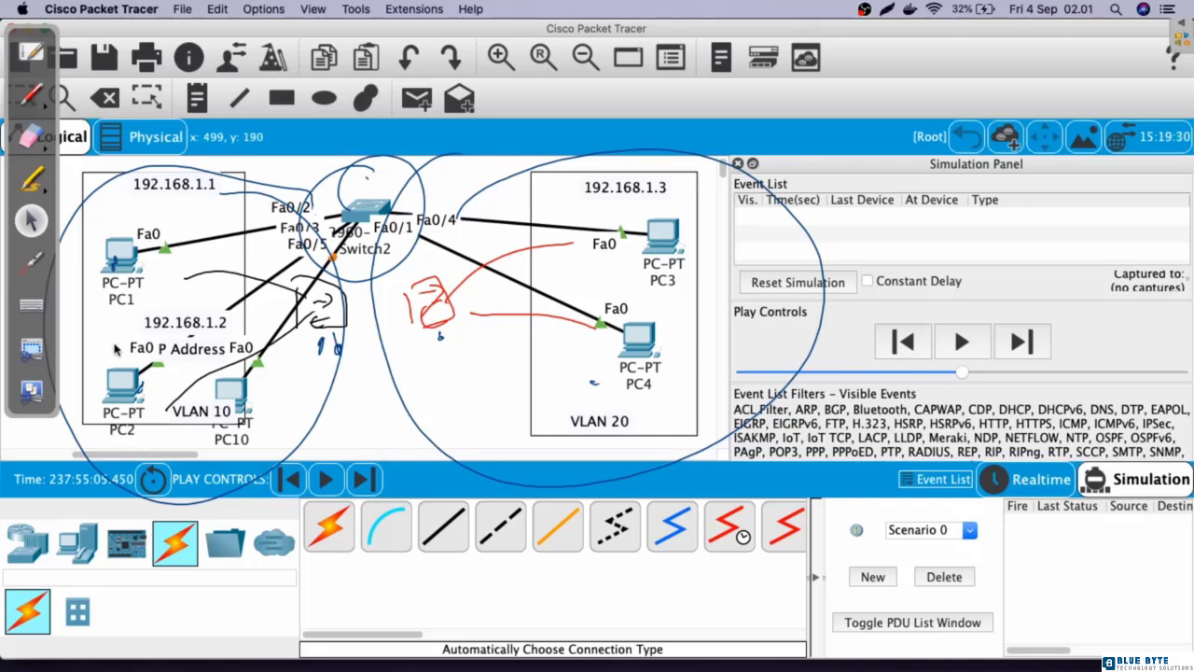
Add another PC beside PC10 and connect it to Switch2 with an automatically chosen cable.
left_click(78, 542)
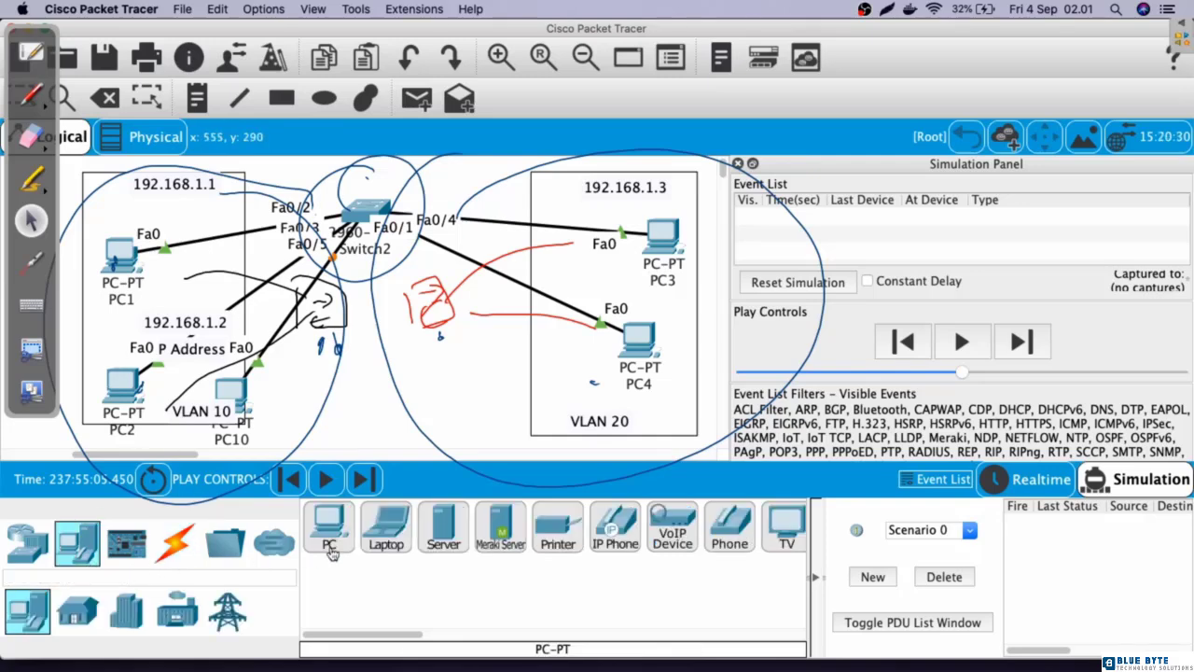
left_click(330, 549)
left_click(287, 392)
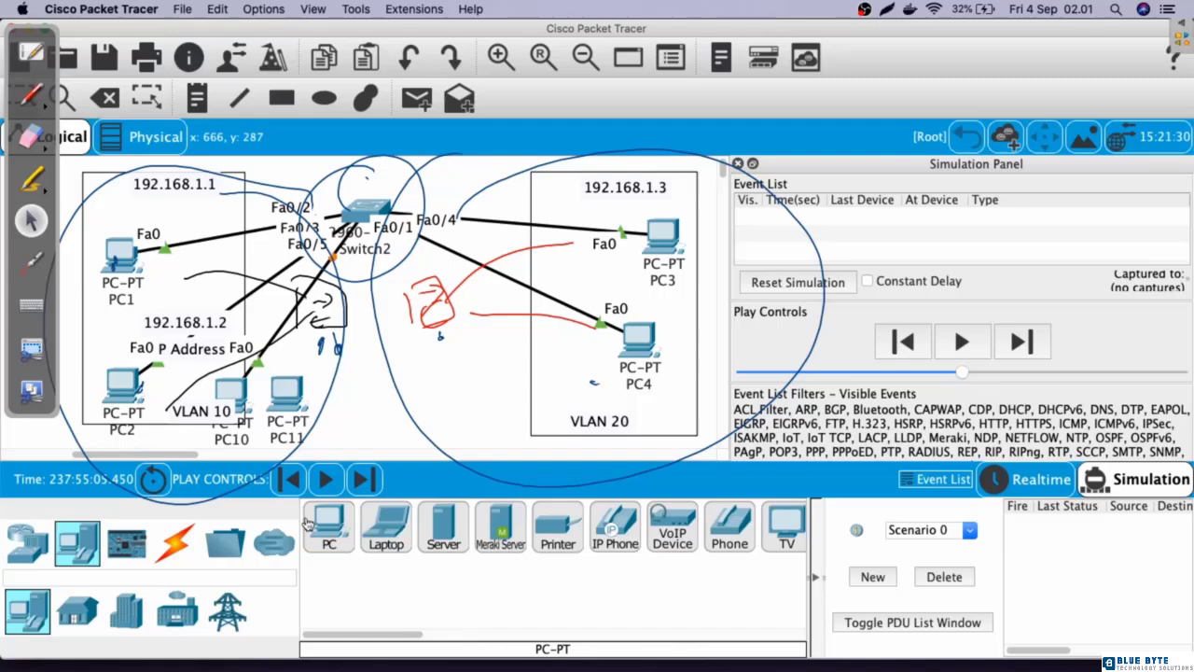
left_click(175, 542)
left_click(329, 527)
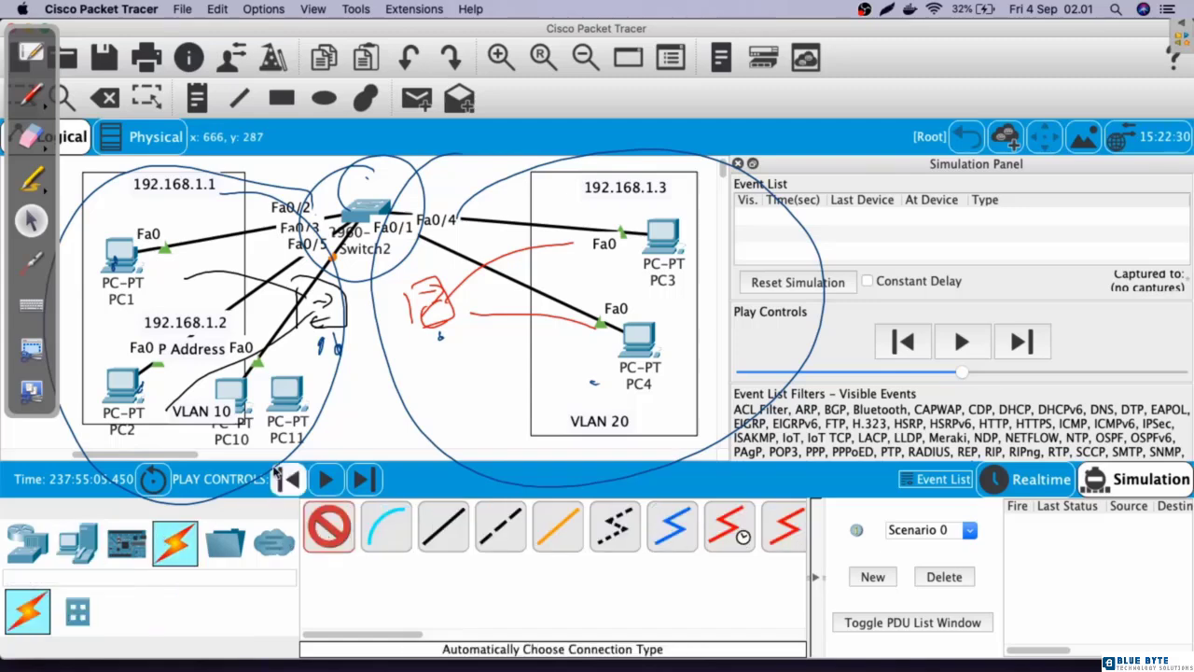
left_click(293, 399)
left_click(362, 213)
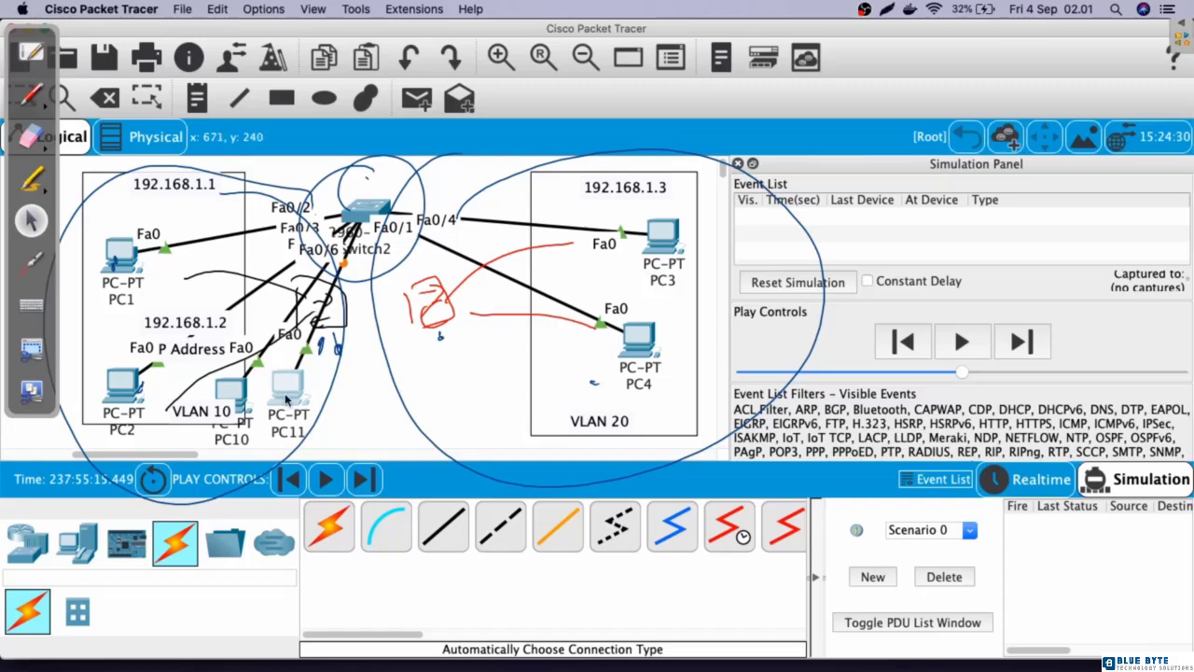
Shift PC11 slightly upward beside PC10, closer to Switch2.
mouse_move(287, 400)
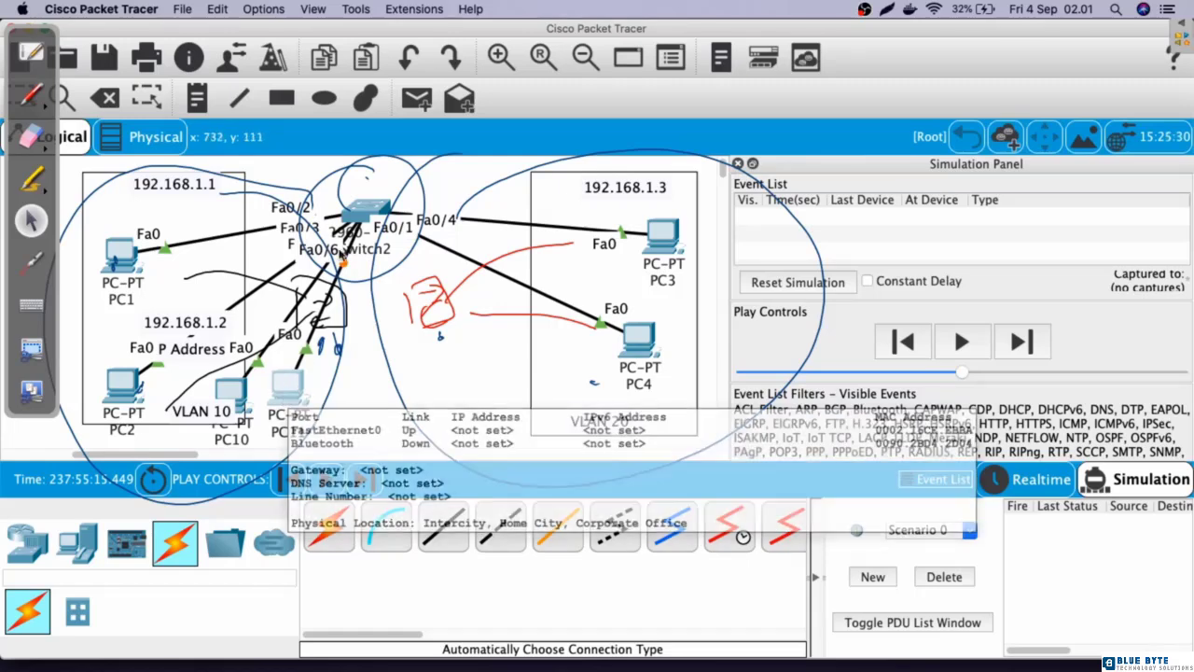
left_click_drag(286, 394, 293, 390)
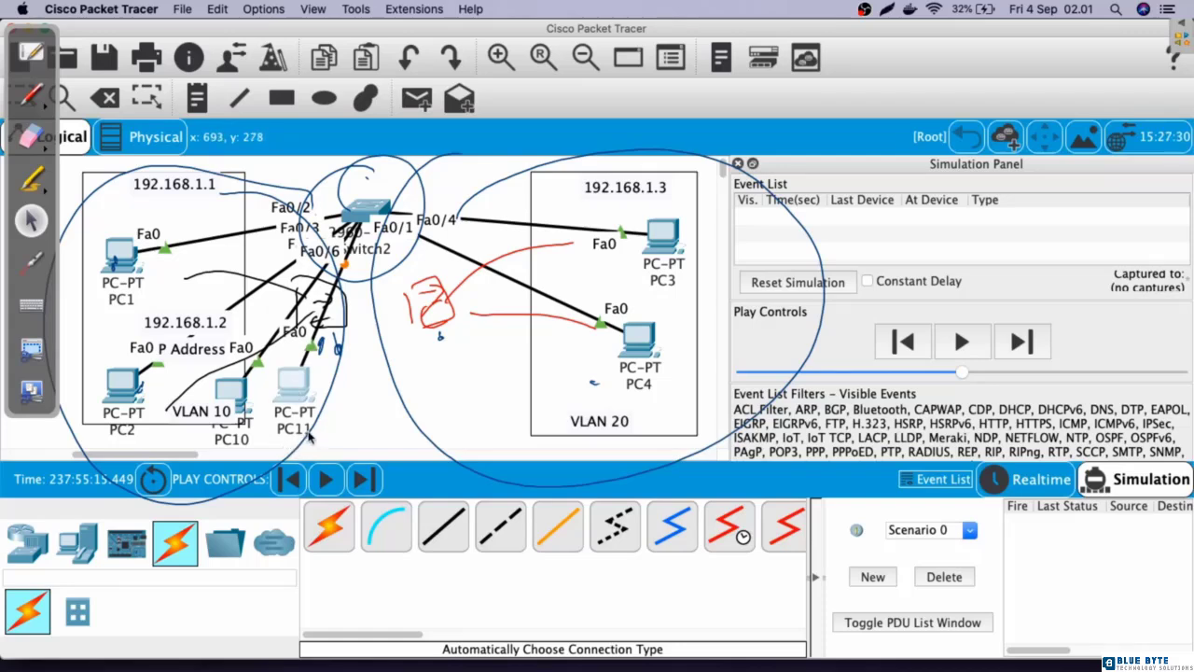
mouse_move(287, 395)
left_mouse_down()
mouse_move(392, 378)
mouse_move(289, 373)
left_mouse_up()
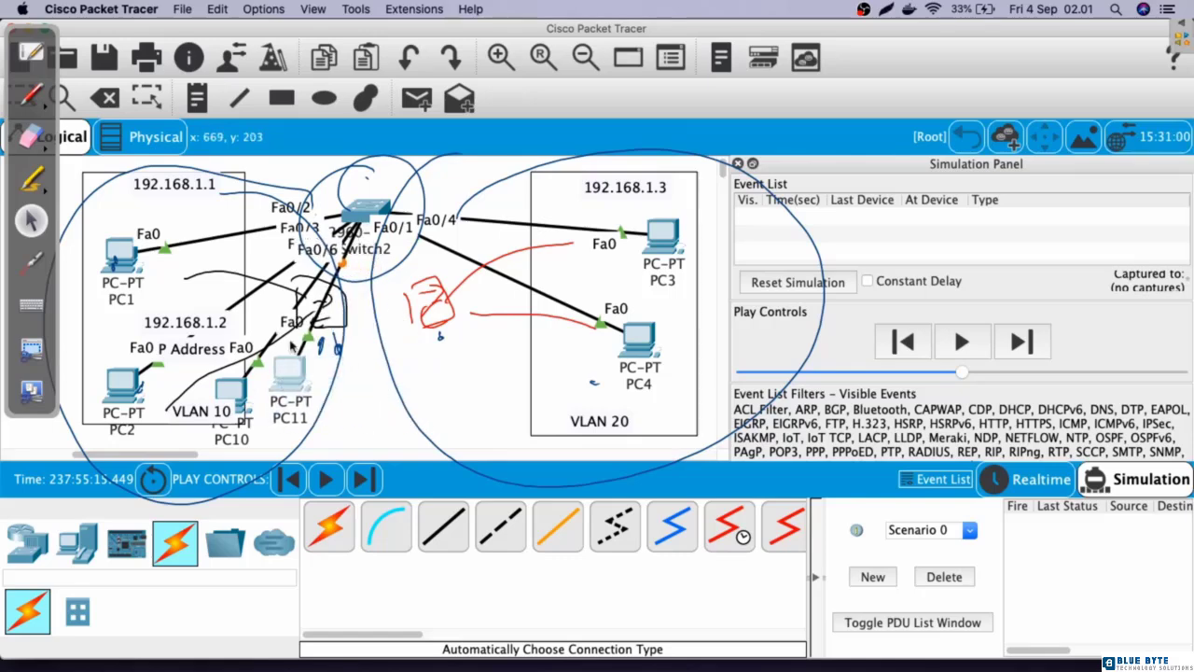
Reopen Switch2's command line, enter interface Fa0/6 with "int fa0/6", and set it to access mode with "switchport mode access".
left_click(367, 207)
key("Return")
key("Return")
key("Return")
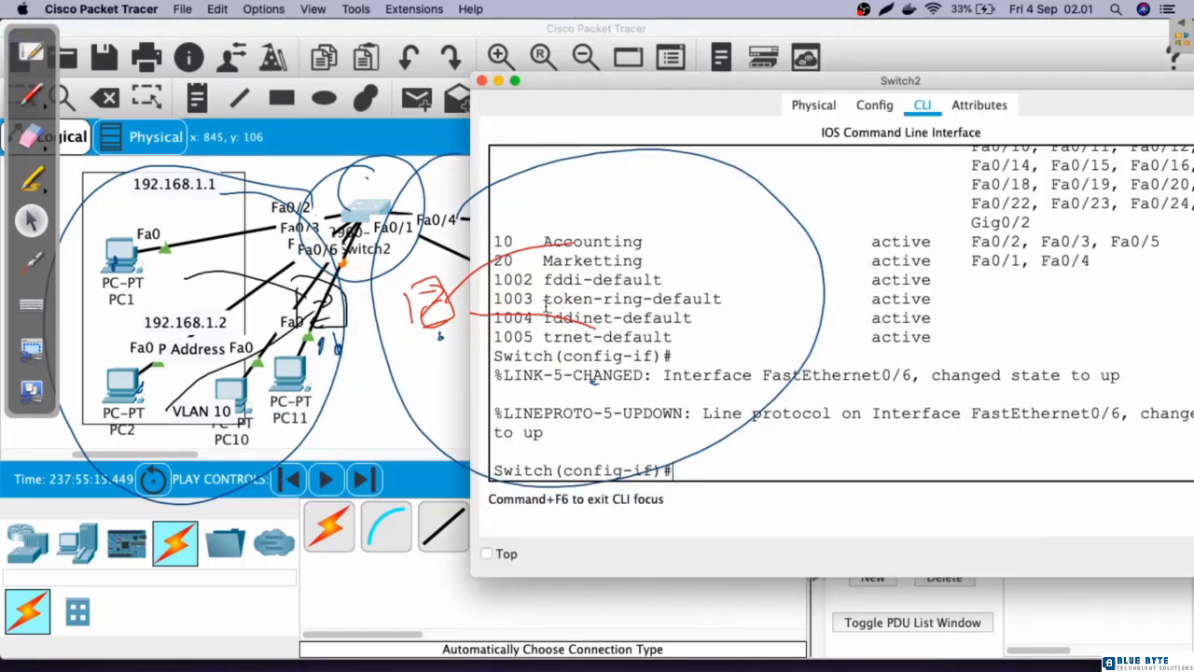
type("int fa0/6")
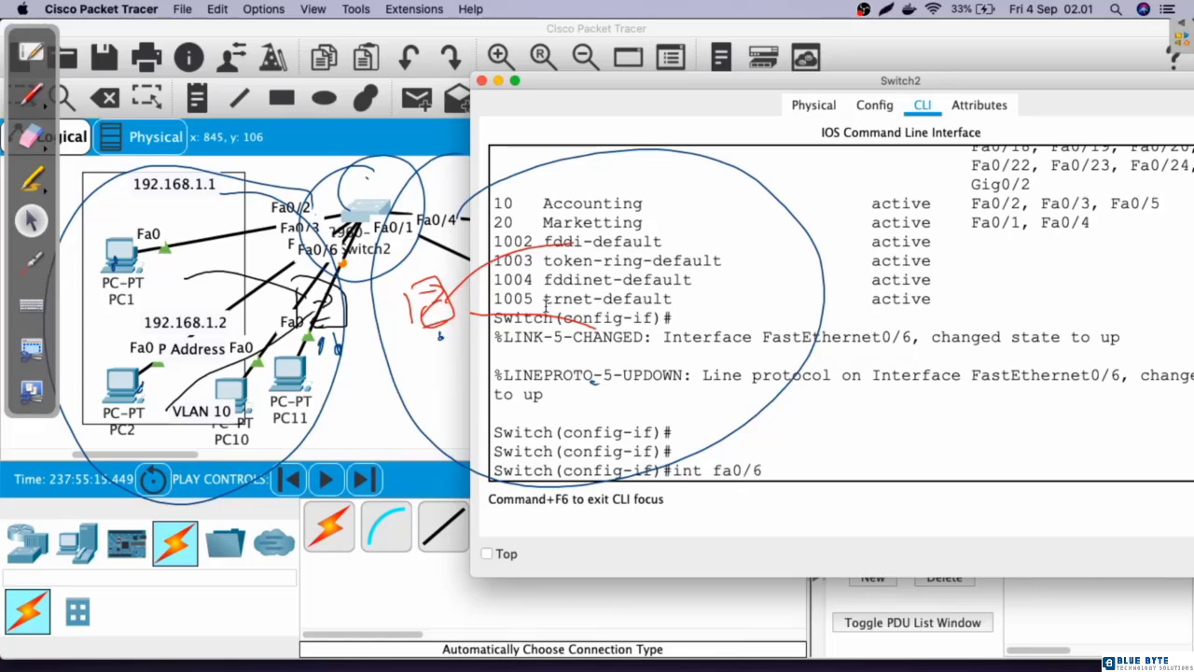
key("Return")
key("Return")
type("swit")
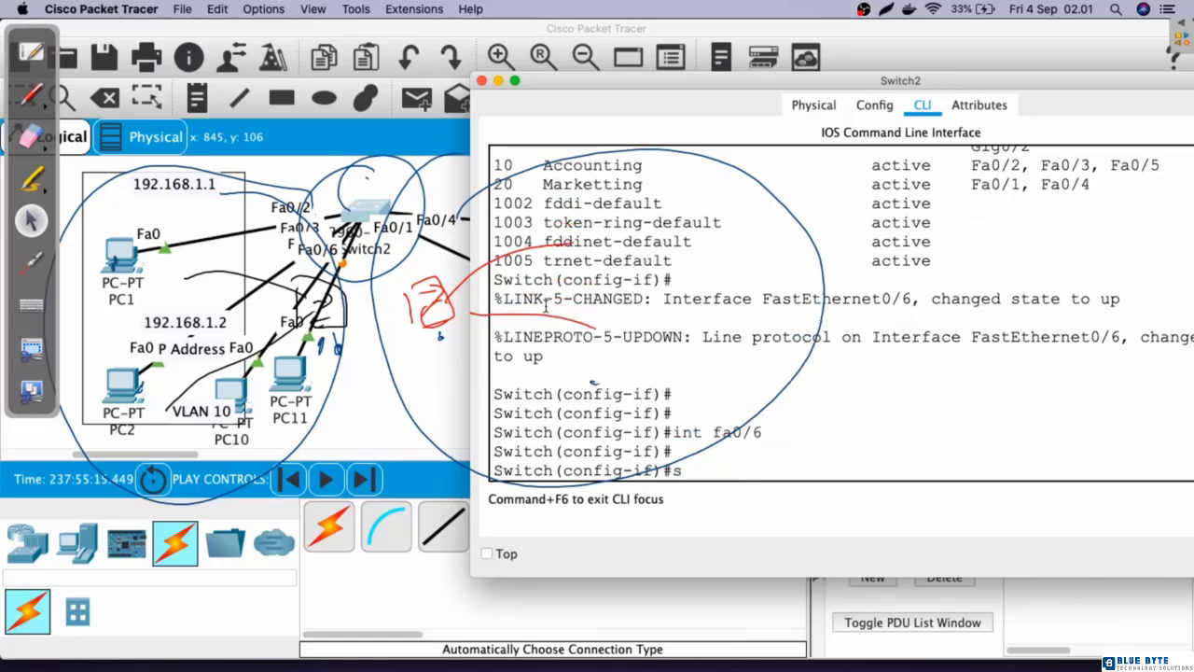
type("chport mode access")
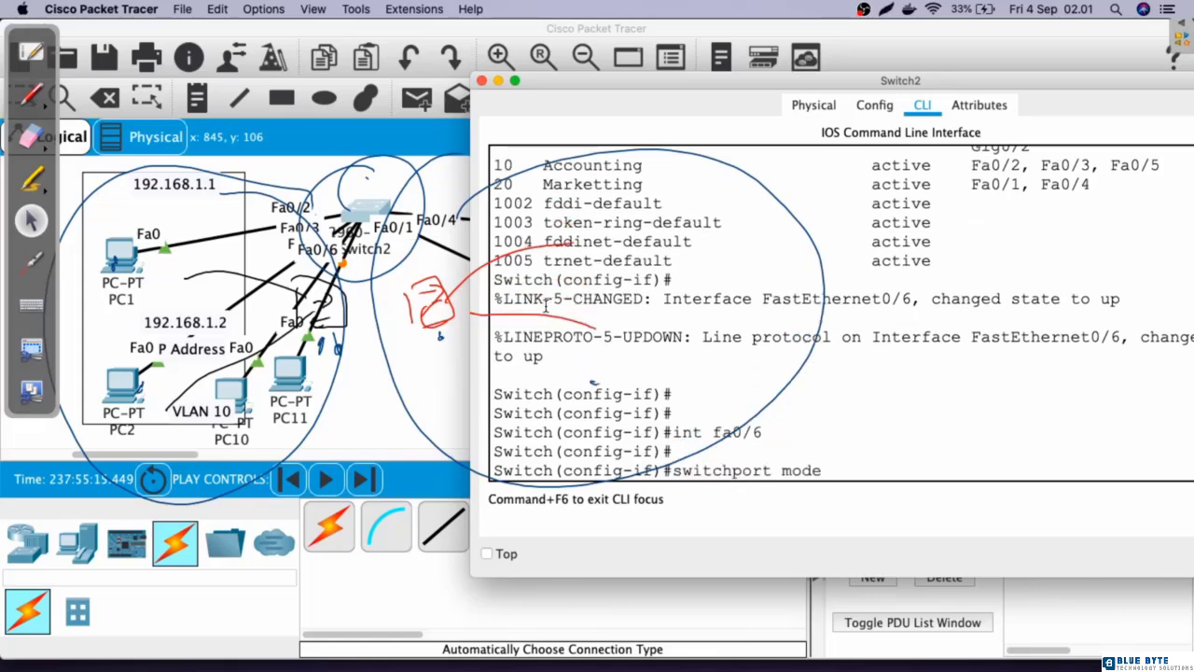
key("Return")
key("Return")
Assign port Fa0/6 to VLAN 10 with "switchport access vlan 10".
type("s")
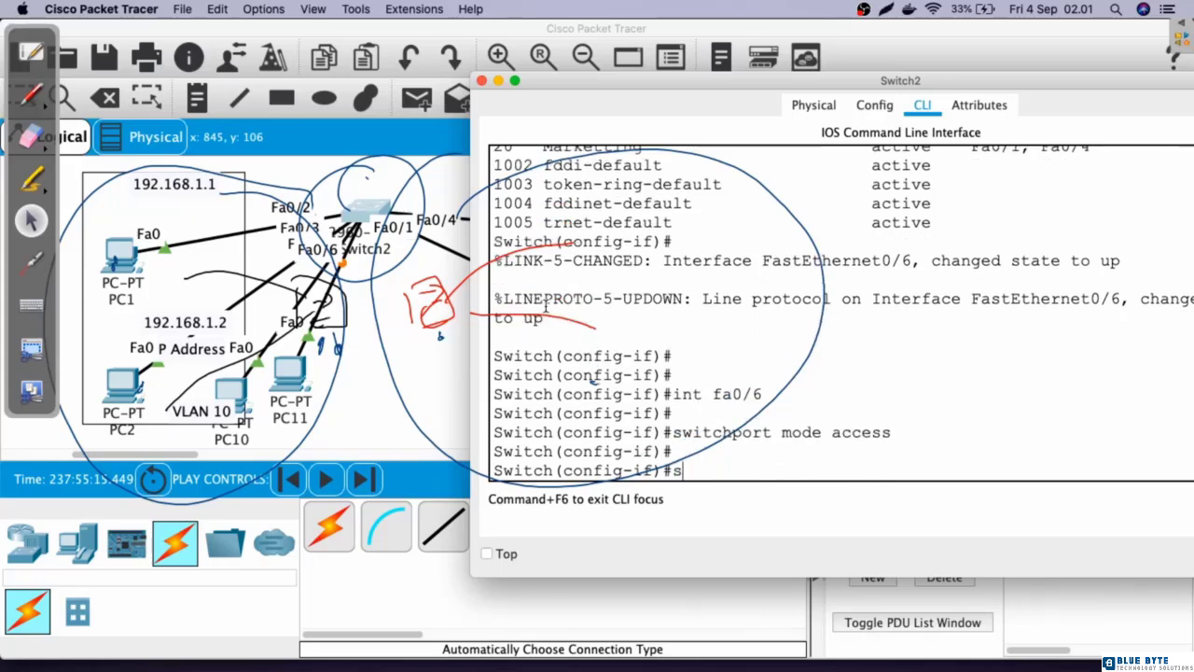
type("wi")
key("BackSpace")
type("witchport ac")
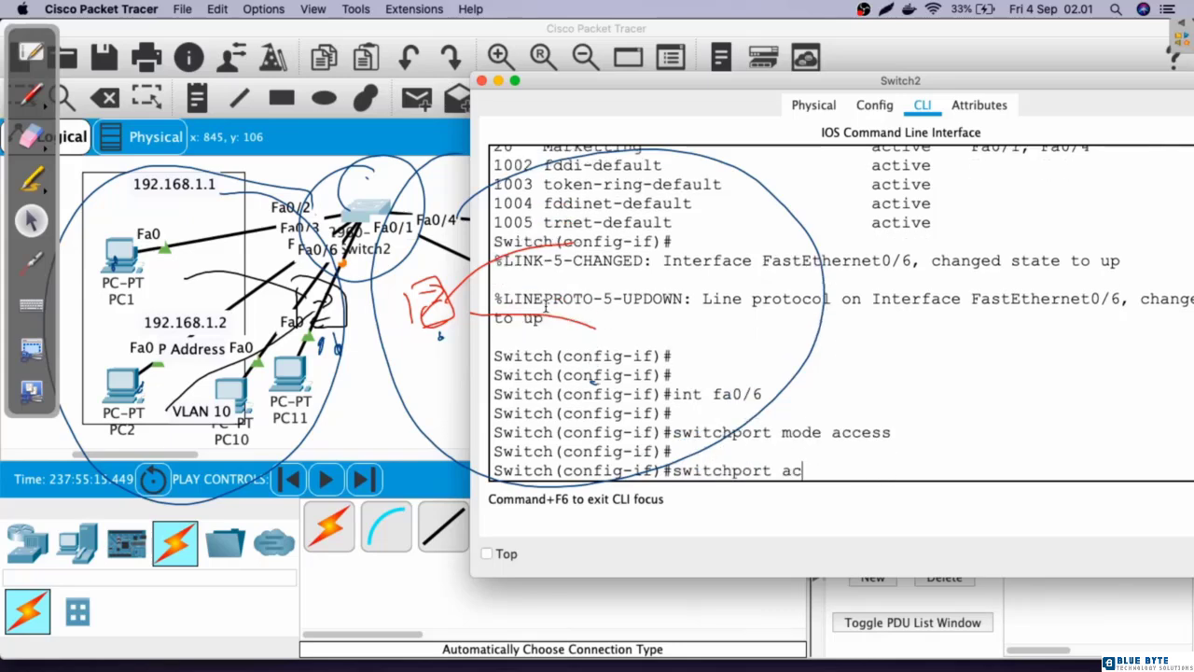
type("cess vlan 10")
key("Return")
key("Return")
key("Return")
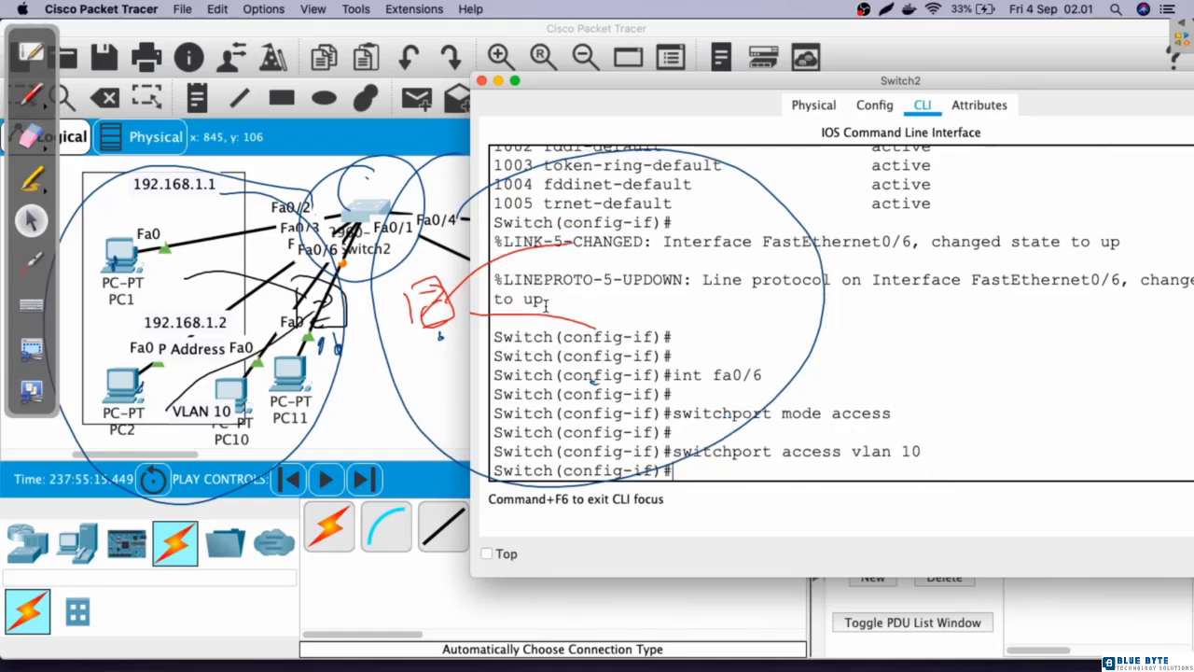
Run "do show vlan brief" on Switch2, bring the whole table into view, and highlight the Accounting VLAN's ports and name.
type("do show vlan brief")
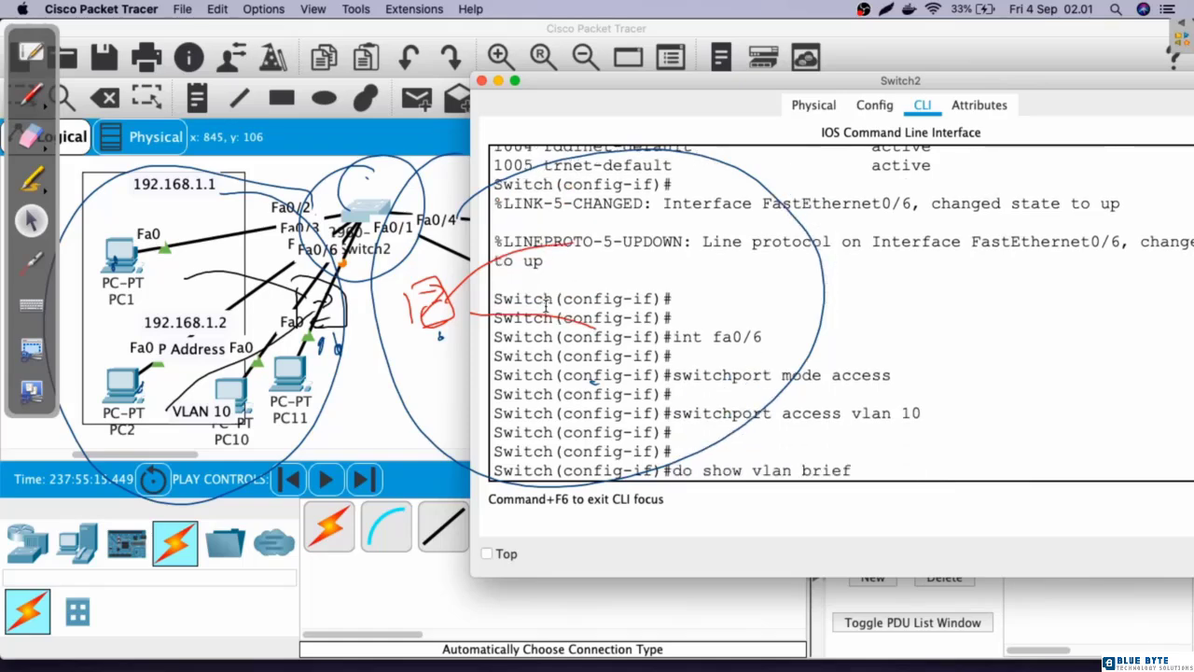
key("Return")
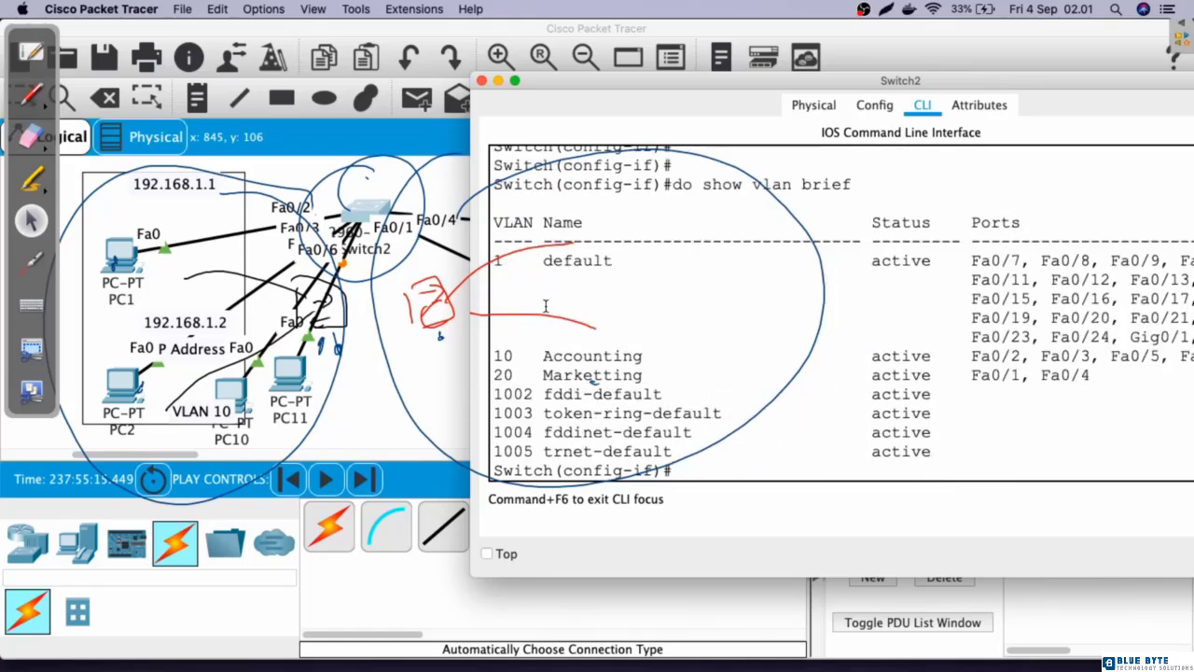
left_click_drag(809, 83, 607, 97)
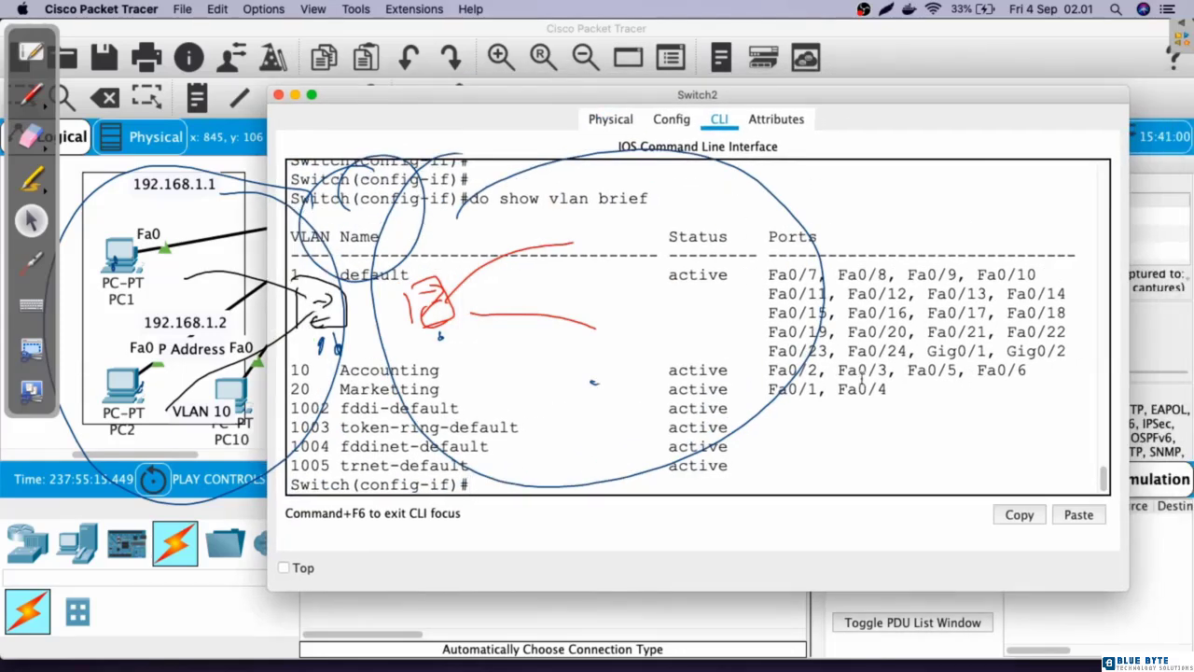
left_click_drag(805, 374, 1015, 362)
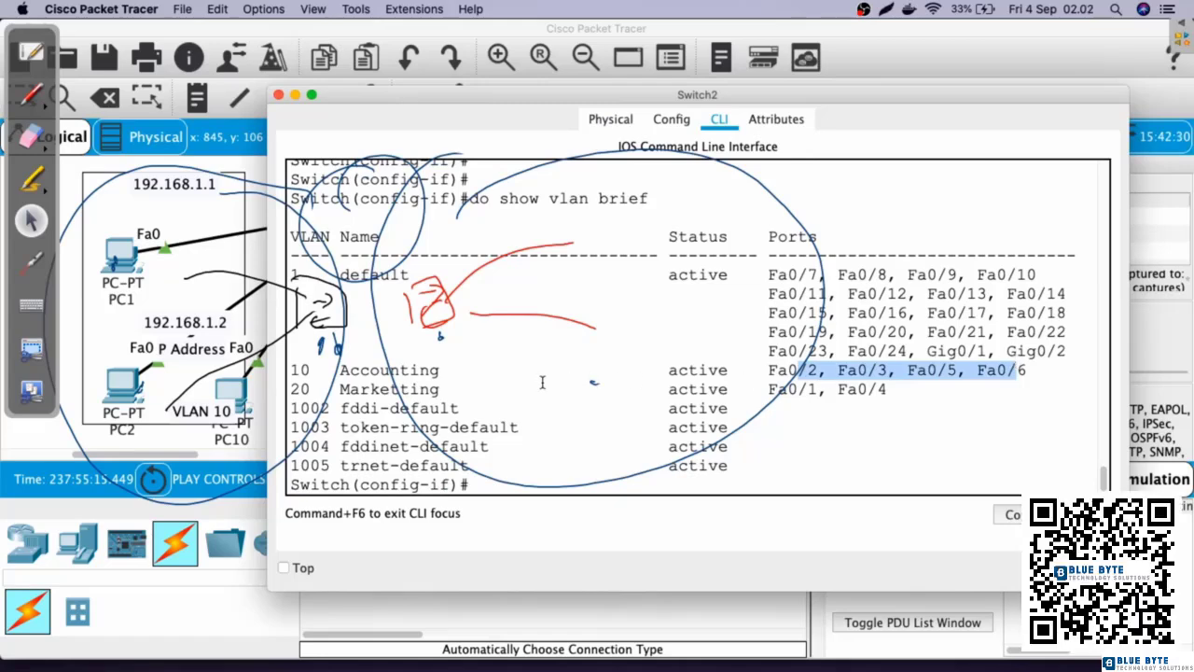
left_click_drag(540, 375, 269, 372)
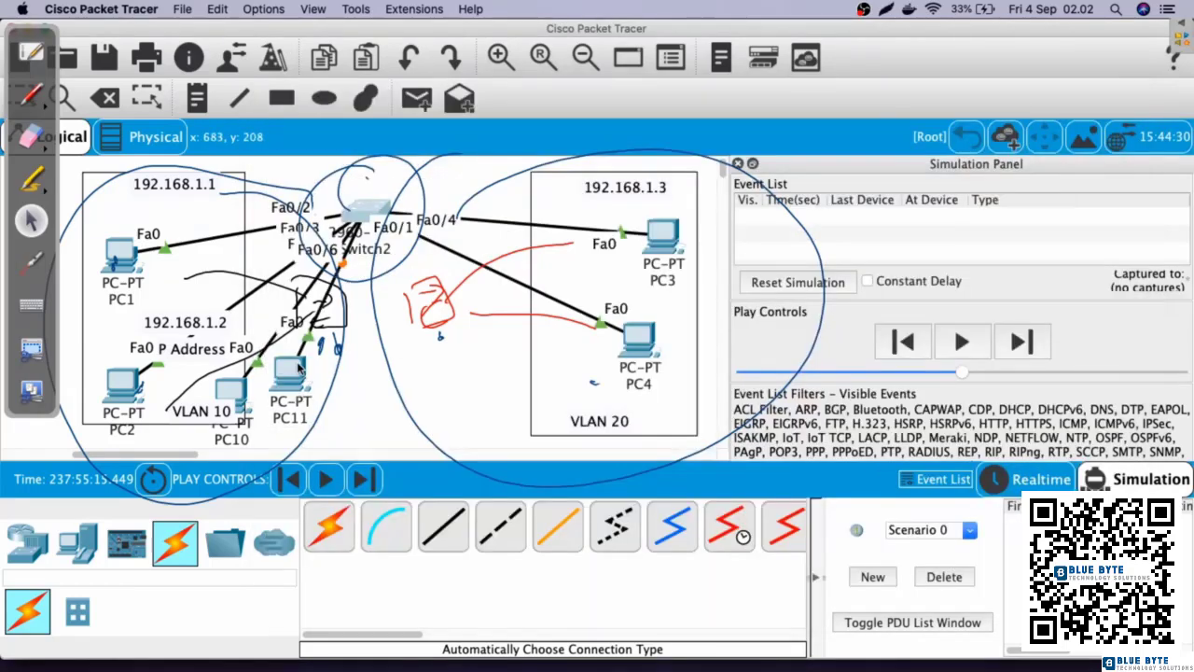
Open PC1's command prompt and list its ARP table with "arp -a".
mouse_move(299, 369)
left_click(117, 255)
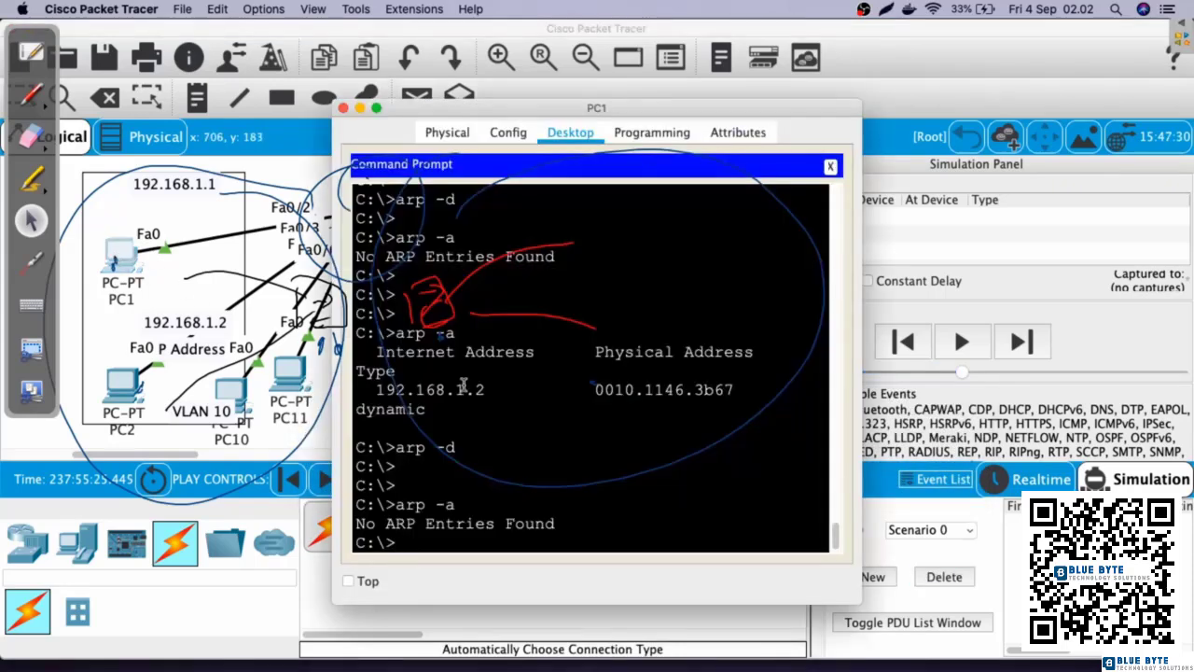
key("Up")
key("Return")
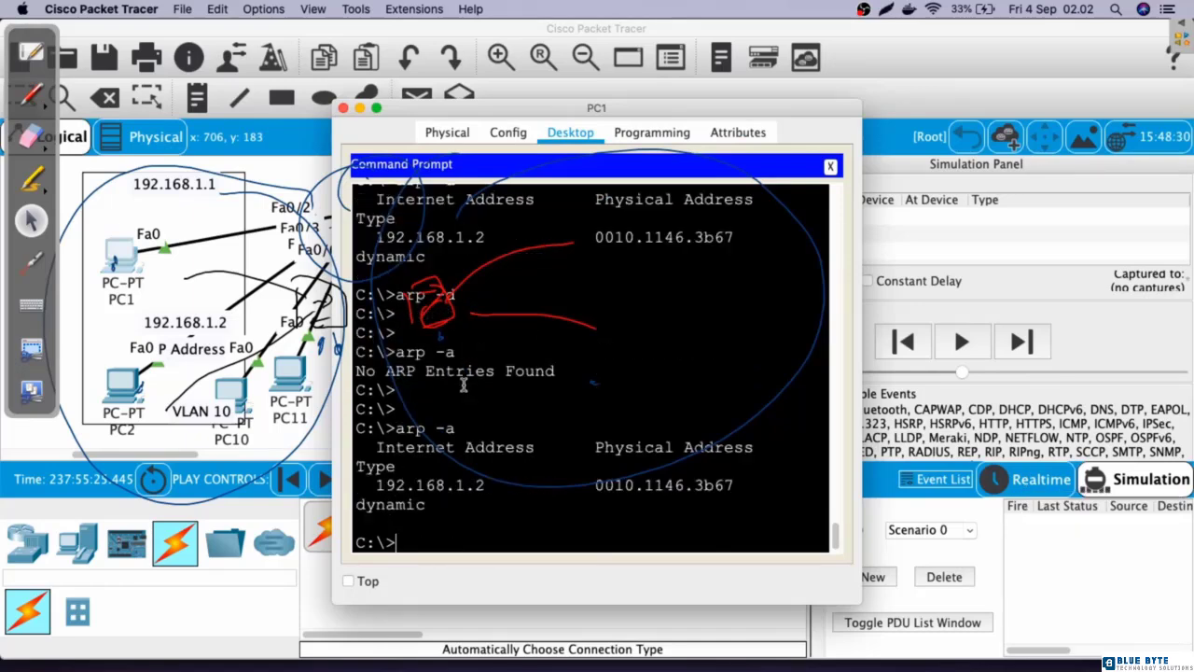
key("Return")
key("Return")
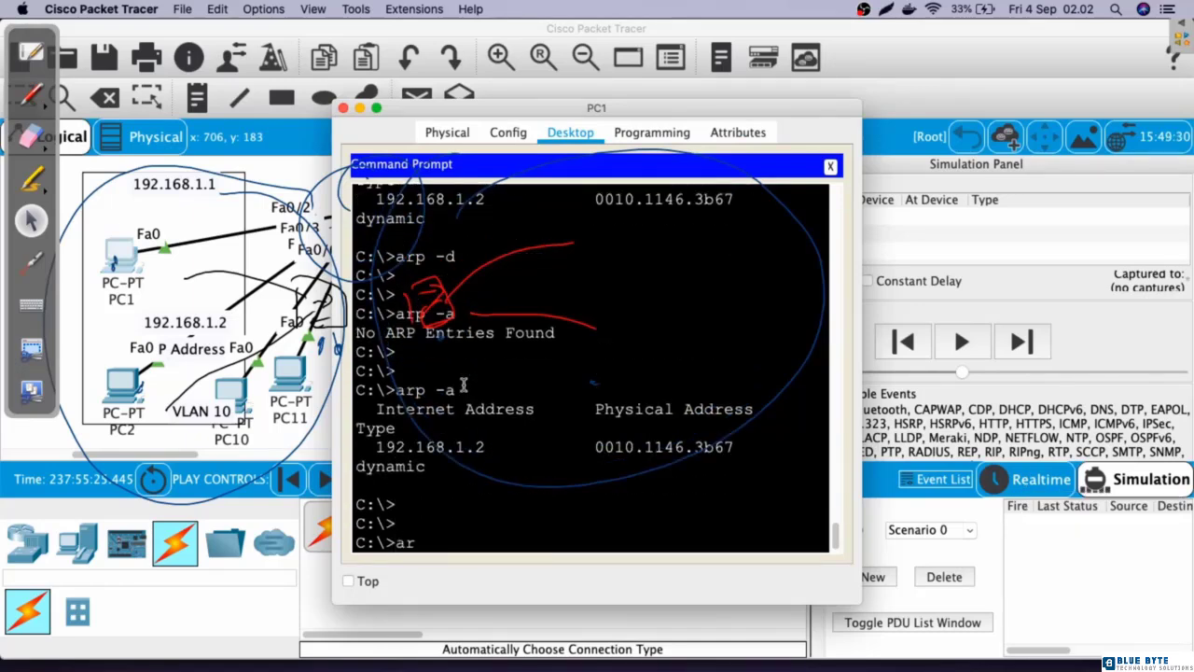
Clear PC1's ARP table with "arp -d" and list it again with "arp -a".
type("arp -d")
key("Return")
type("arp -")
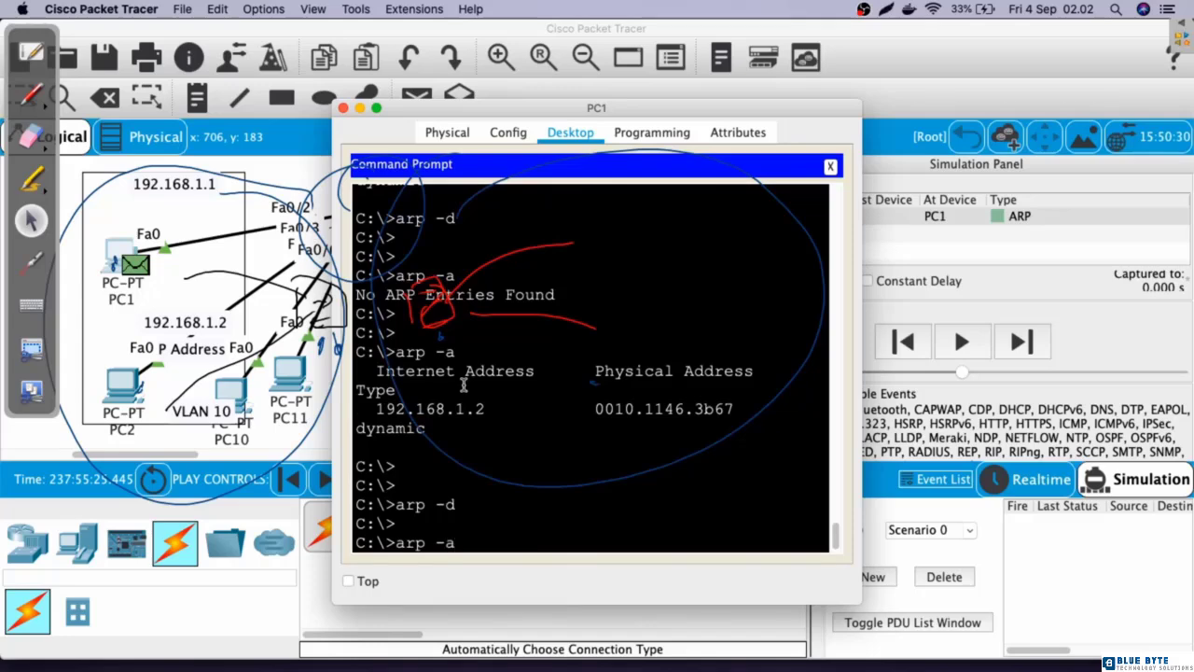
type("a")
key("Return")
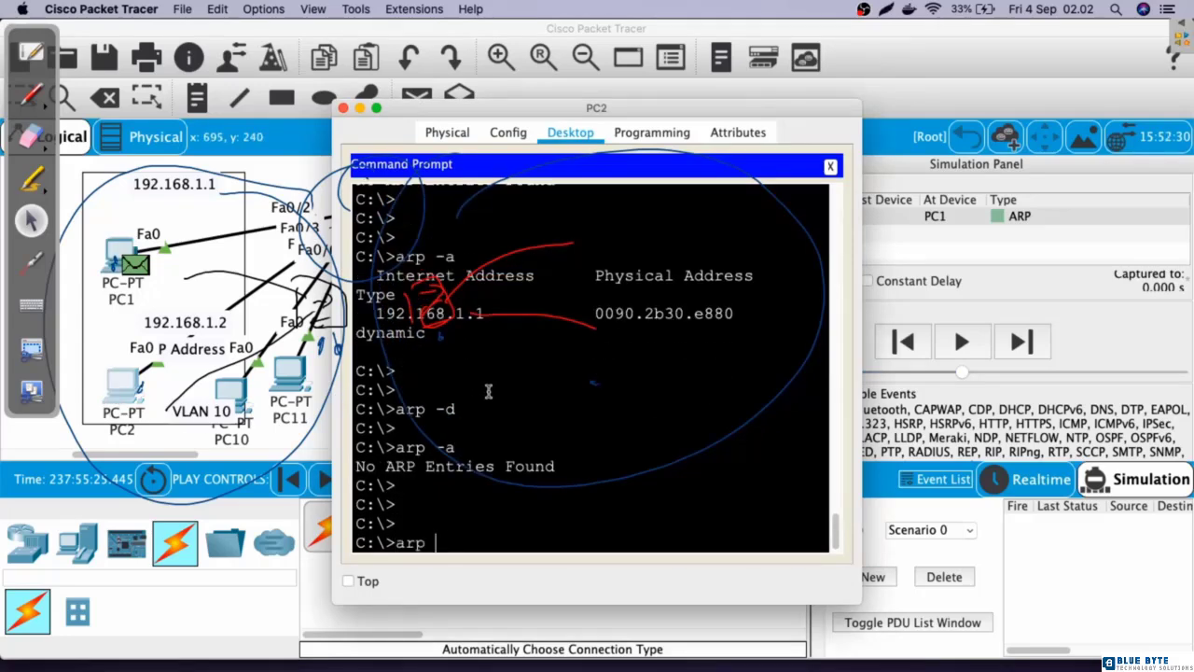
List PC2's ARP table with "arp -a" in its command prompt.
type("-a")
key("Return")
key("Return")
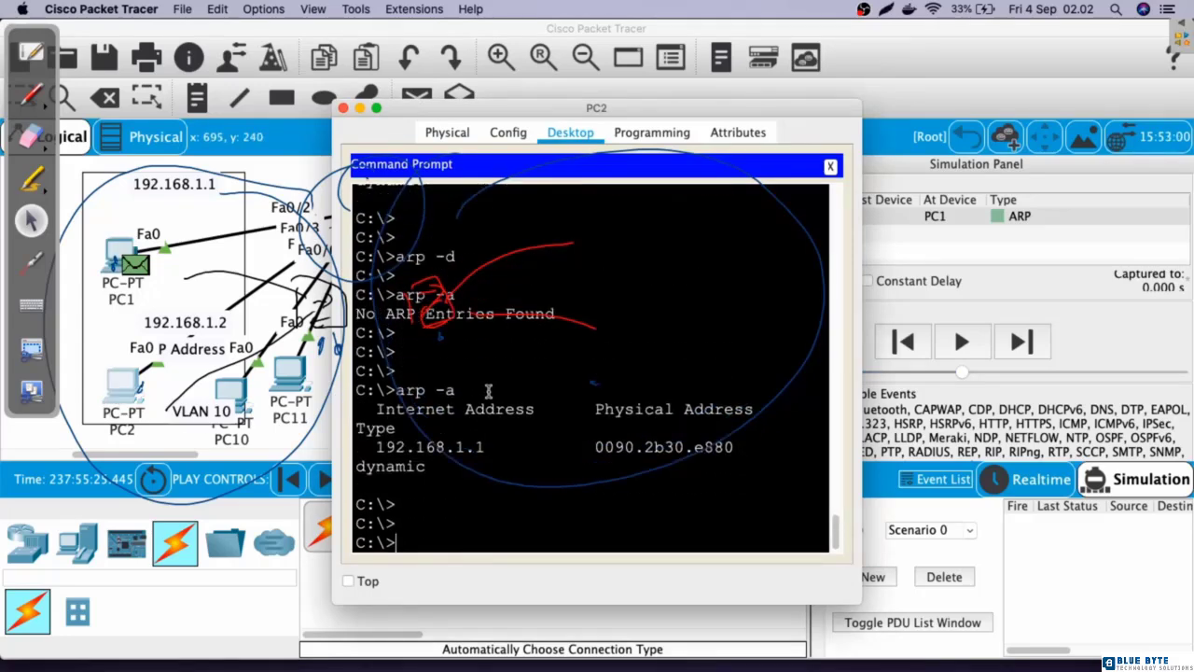
Clear PC2's ARP table with "arp -d", list it again with "arp -a", and close PC2's window.
type("arp -d")
key("Return")
key("Return")
key("Return")
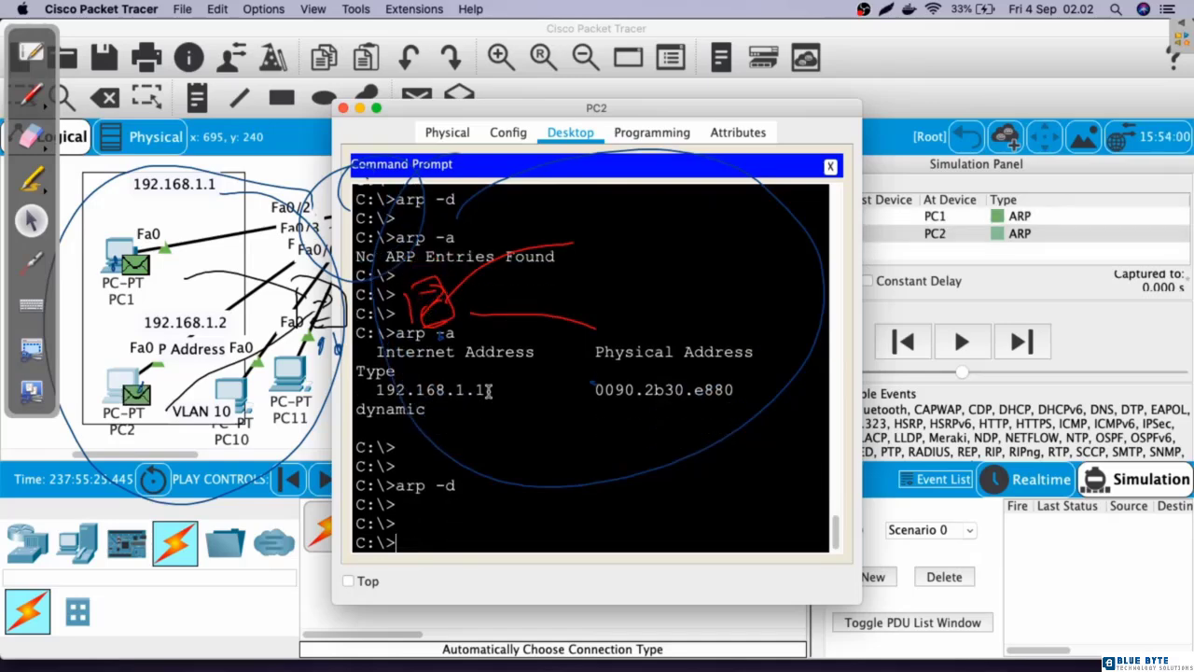
type("arp -a")
key("Return")
key("Return")
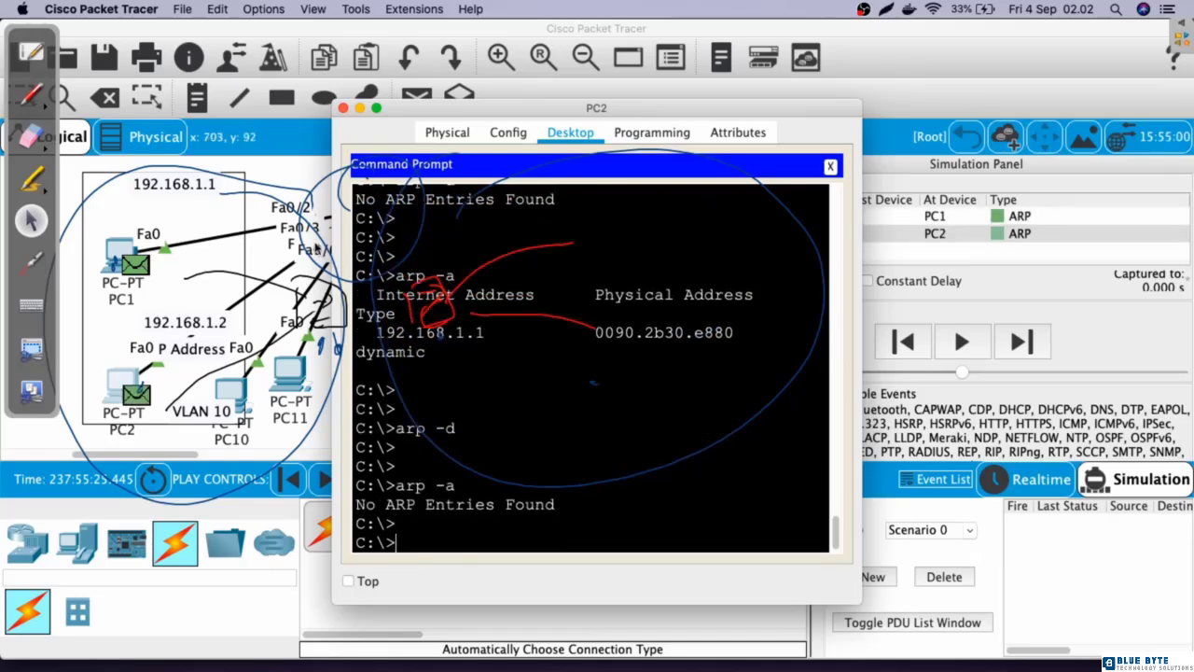
left_click(302, 199)
left_click(343, 108)
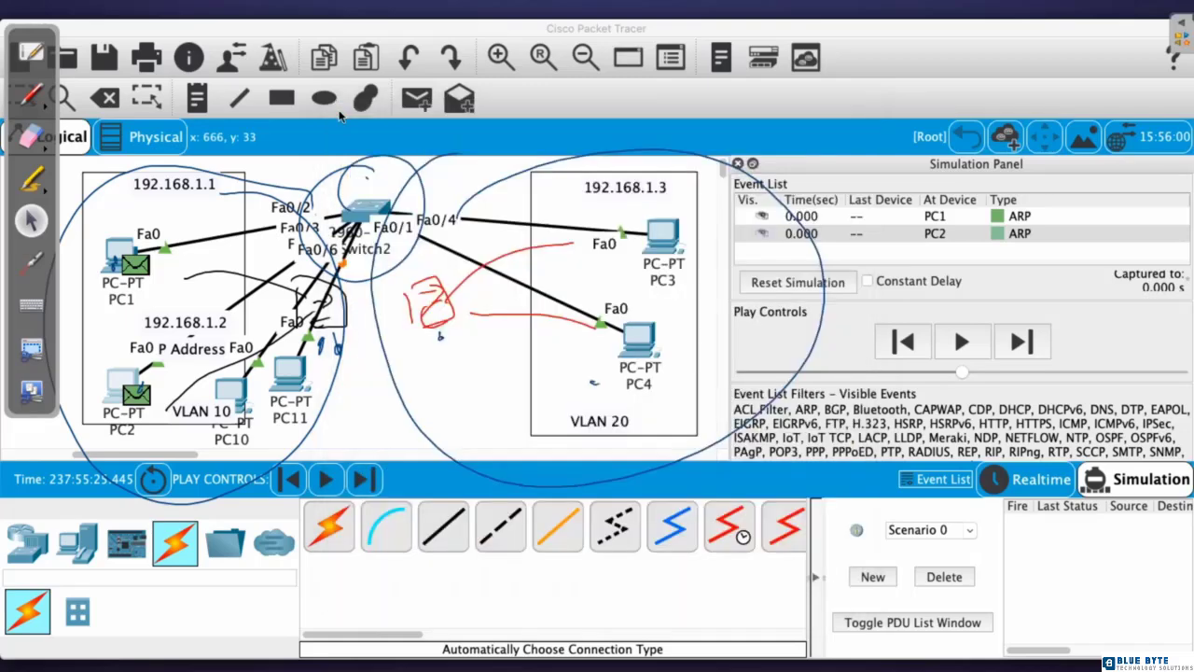
Open Switch2's command line and display its MAC address table with "do show mac-address-table".
left_click(363, 207)
key("Return")
key("Return")
type("do show mac-address-table")
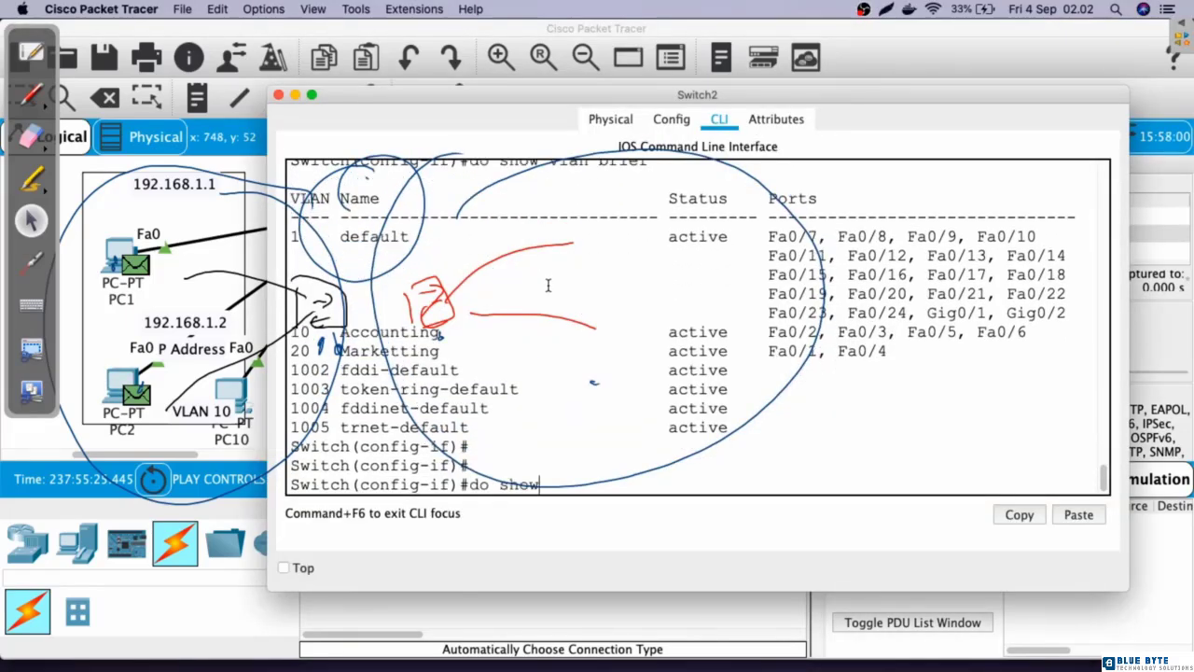
key("Return")
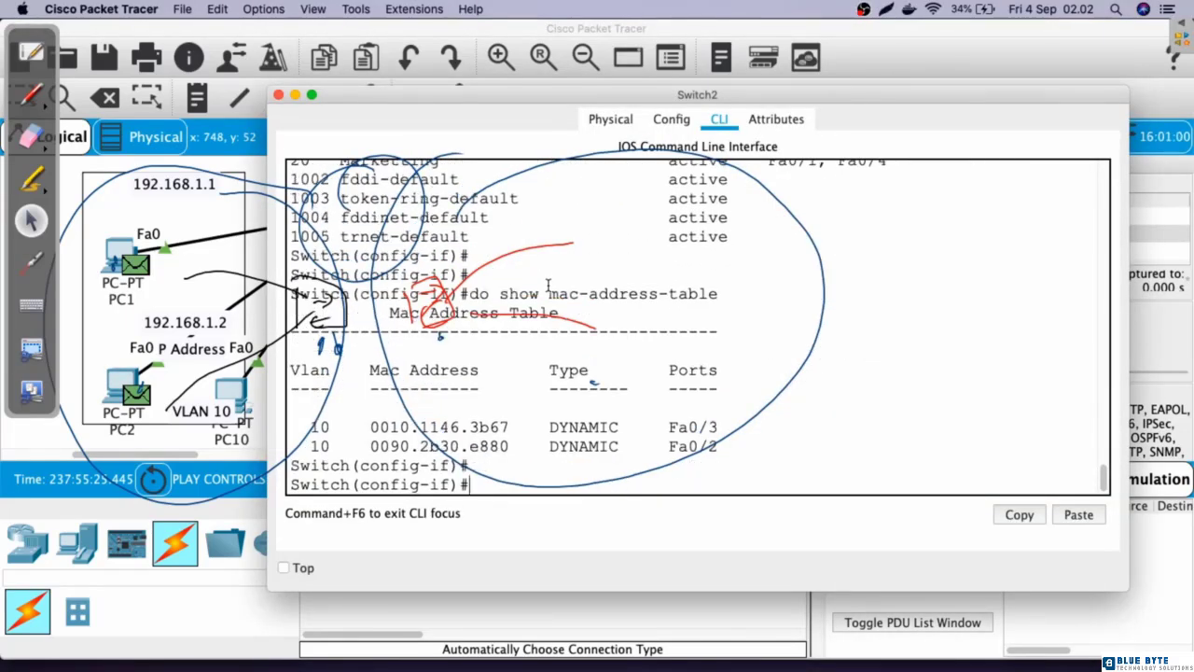
Clear Switch2's MAC address table with "do clear mac-address-table" and check it with "do show mac-address-table".
type("do s")
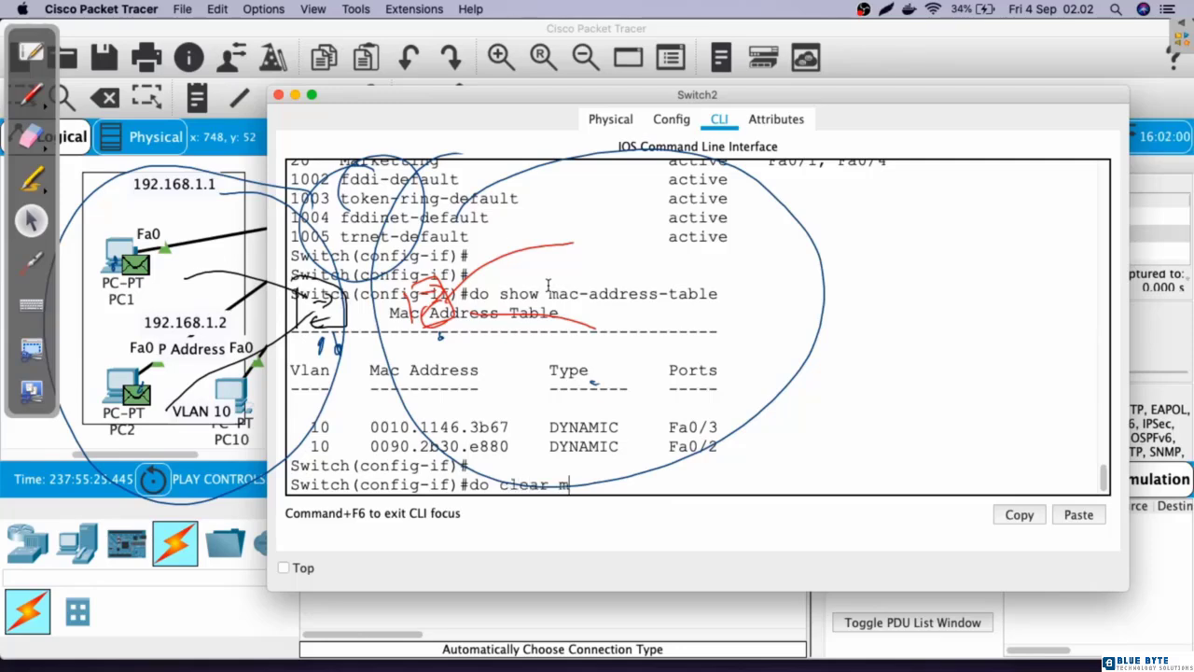
type("dress")
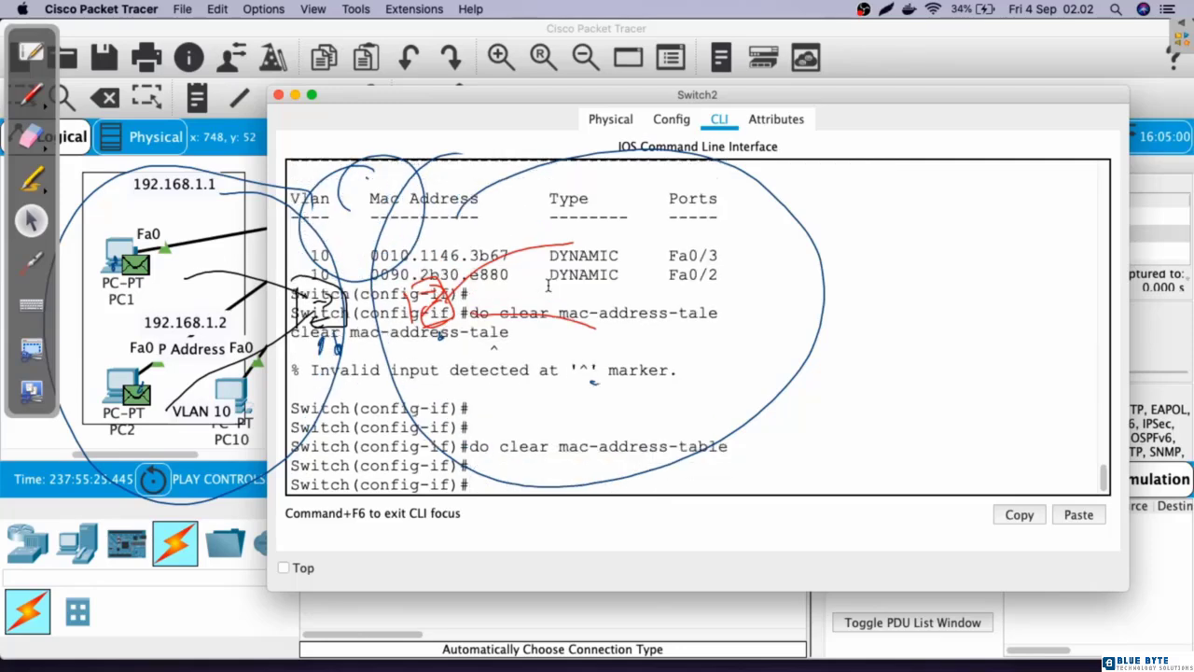
type("mac-add")
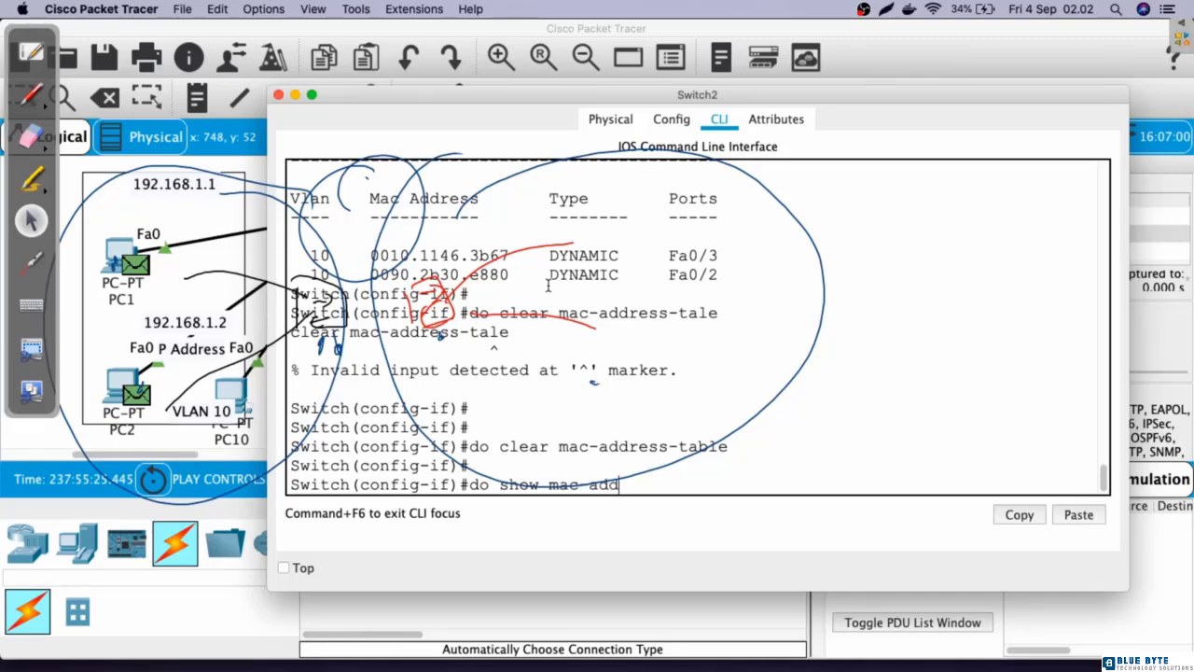
type("ress-table")
key("Return")
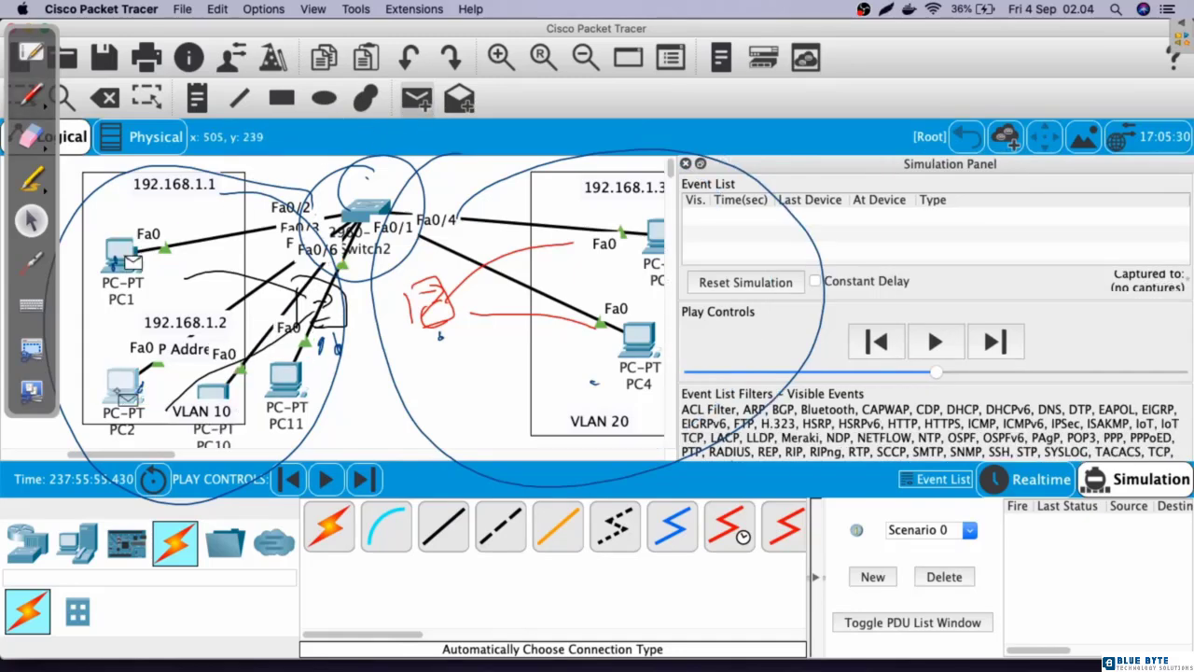
Send a simple PDU from PC1 to PC2 and inspect the OSI model details of PC1's ARP event.
left_click(127, 396)
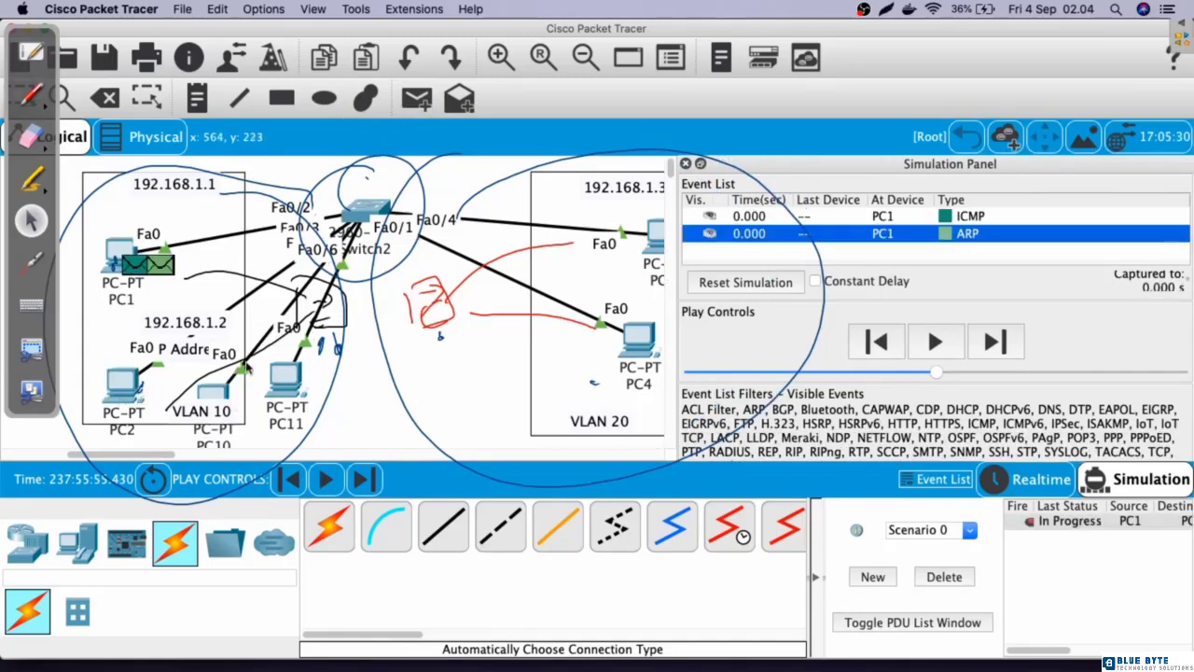
left_click(945, 233)
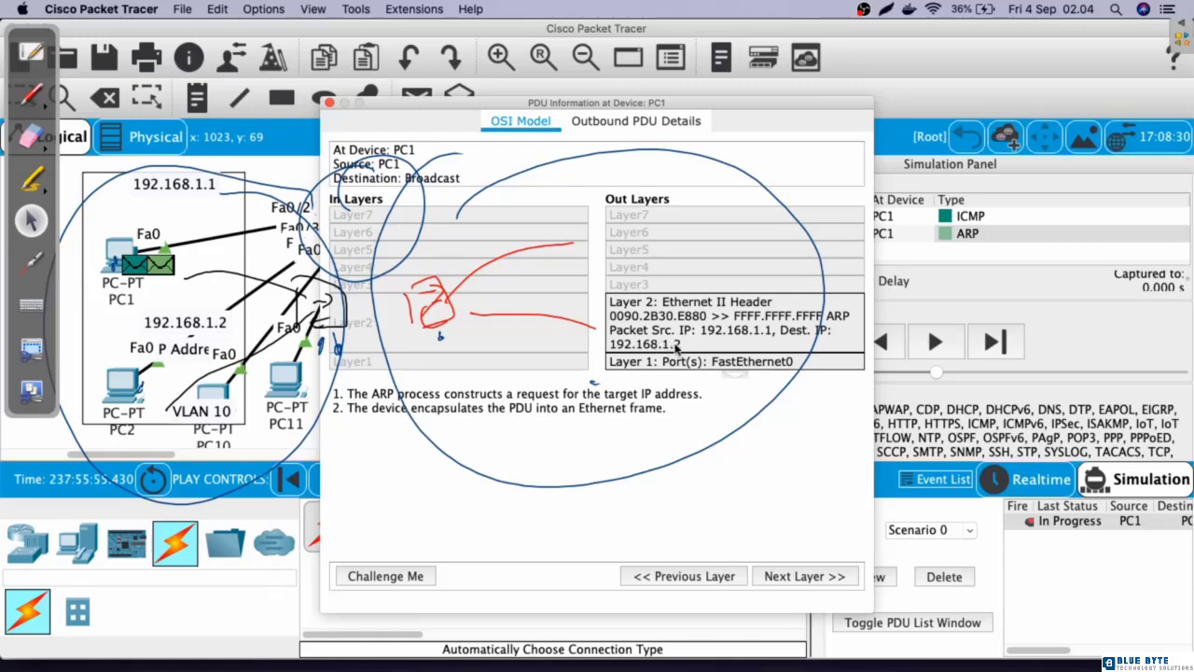
left_click(328, 104)
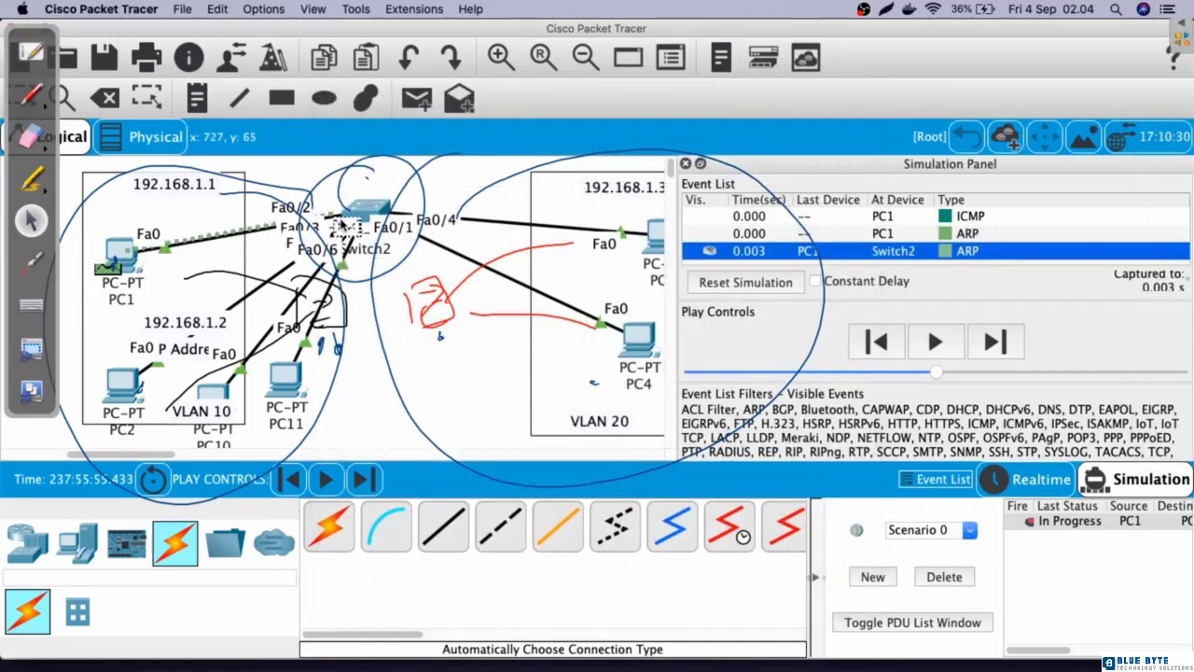
Inspect the PDU information of the ARP event at Switch2 beside the topology, and close it.
left_click(977, 252)
left_click(976, 253)
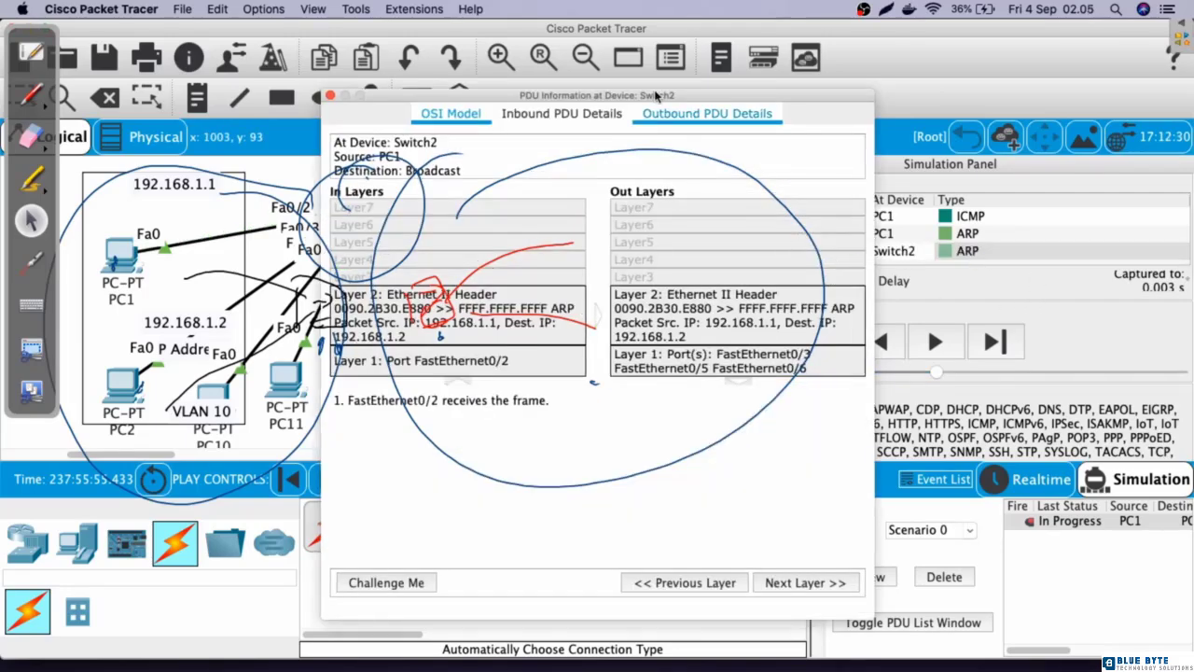
left_click_drag(655, 96, 963, 100)
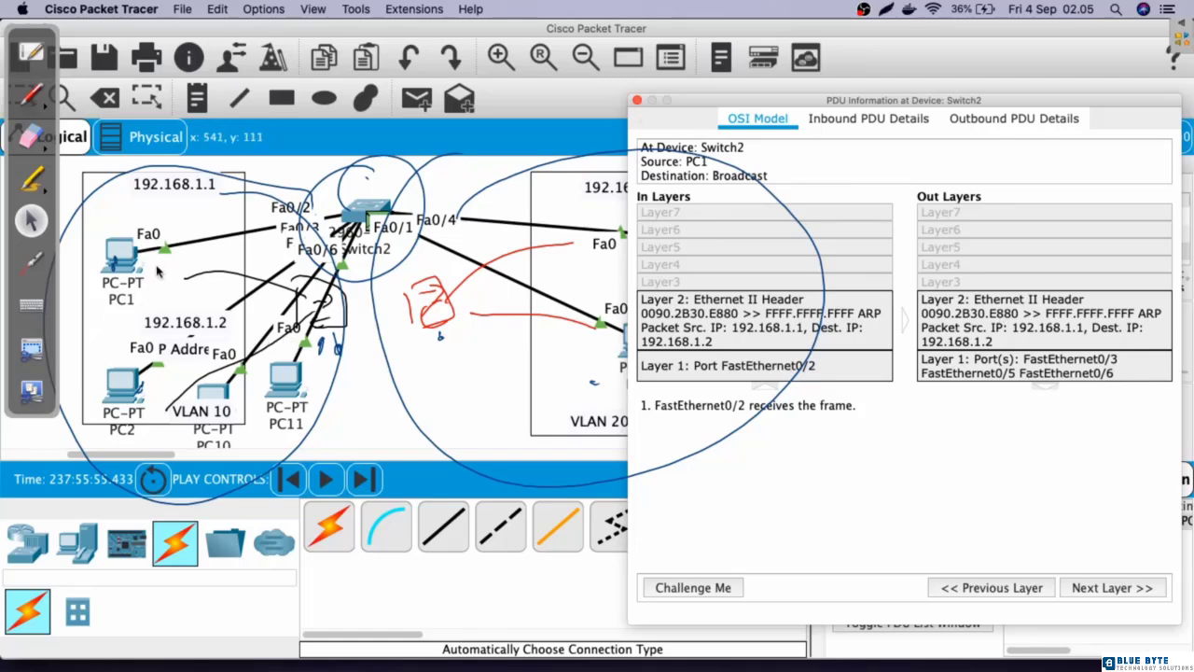
left_click(636, 100)
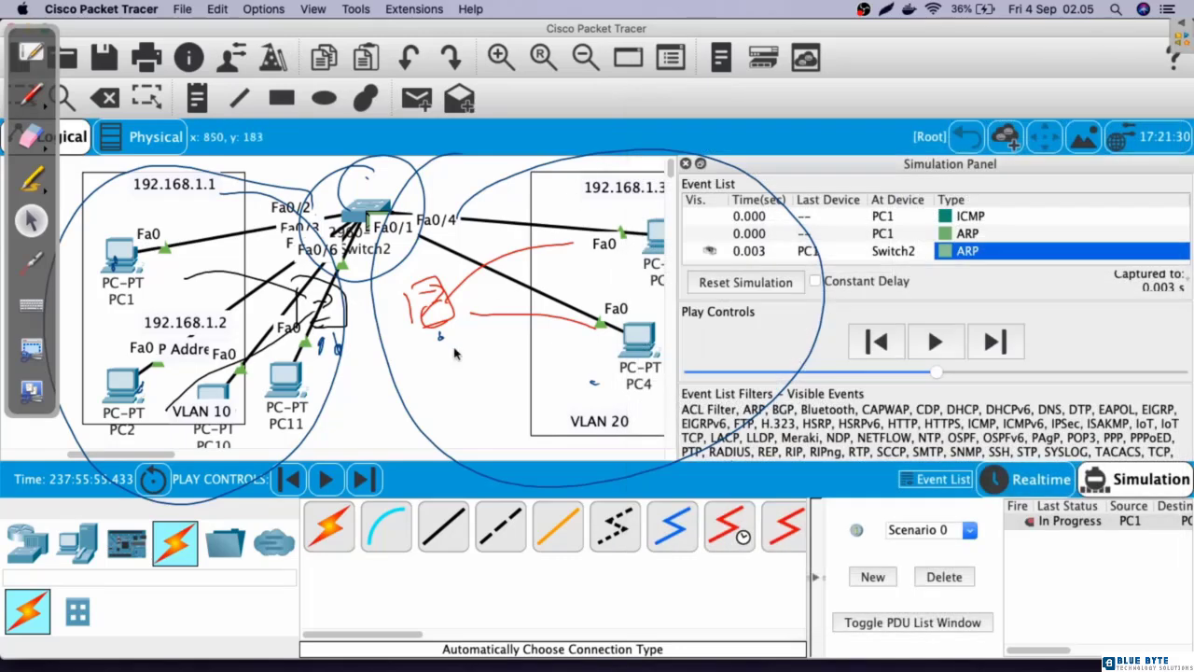
Step the simulation through the ARP broadcast and PC2's reply to PC1, moving PC10 next to PC11 along the way.
left_click(362, 481)
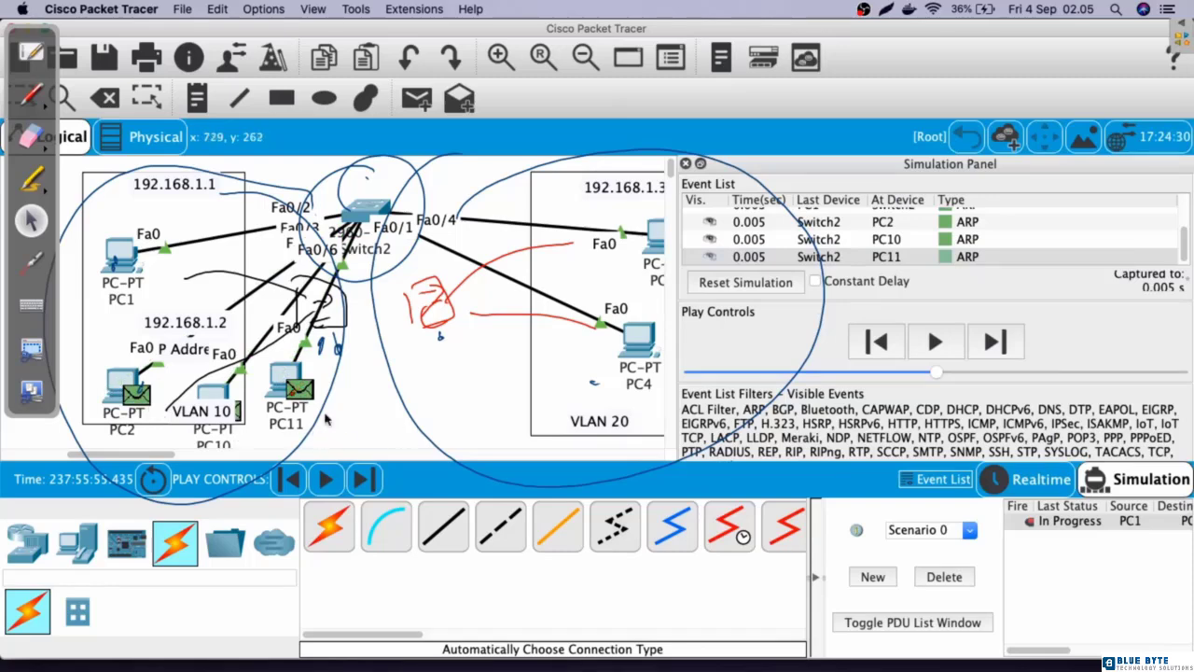
left_click_drag(229, 383, 249, 407)
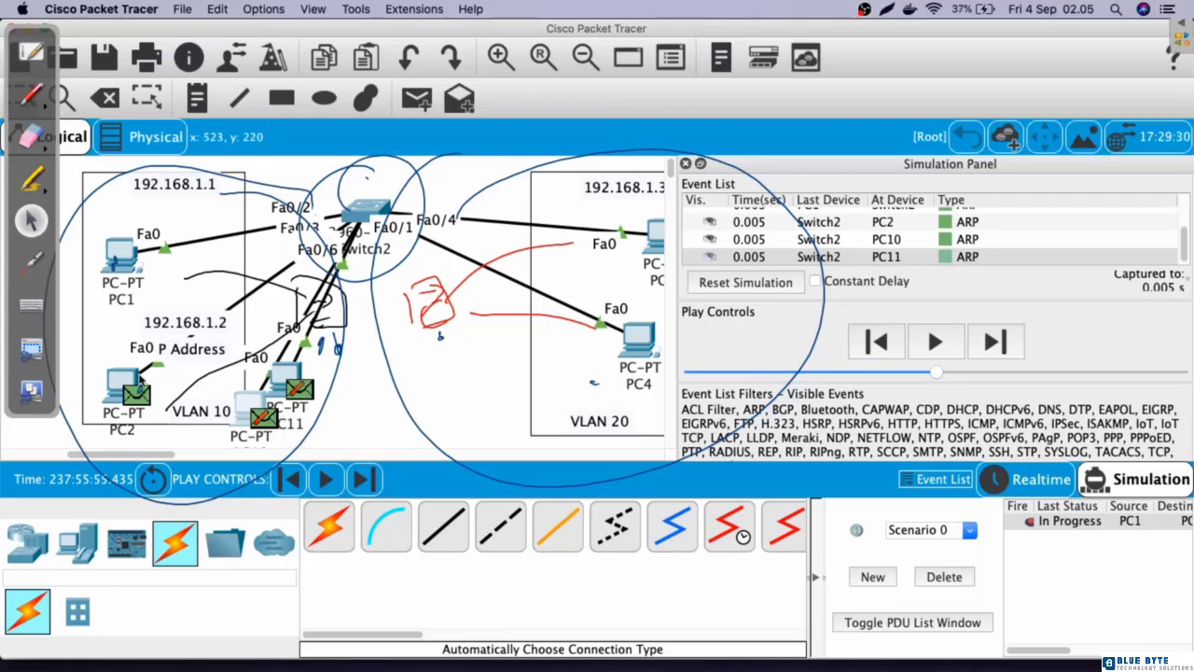
left_click(365, 479)
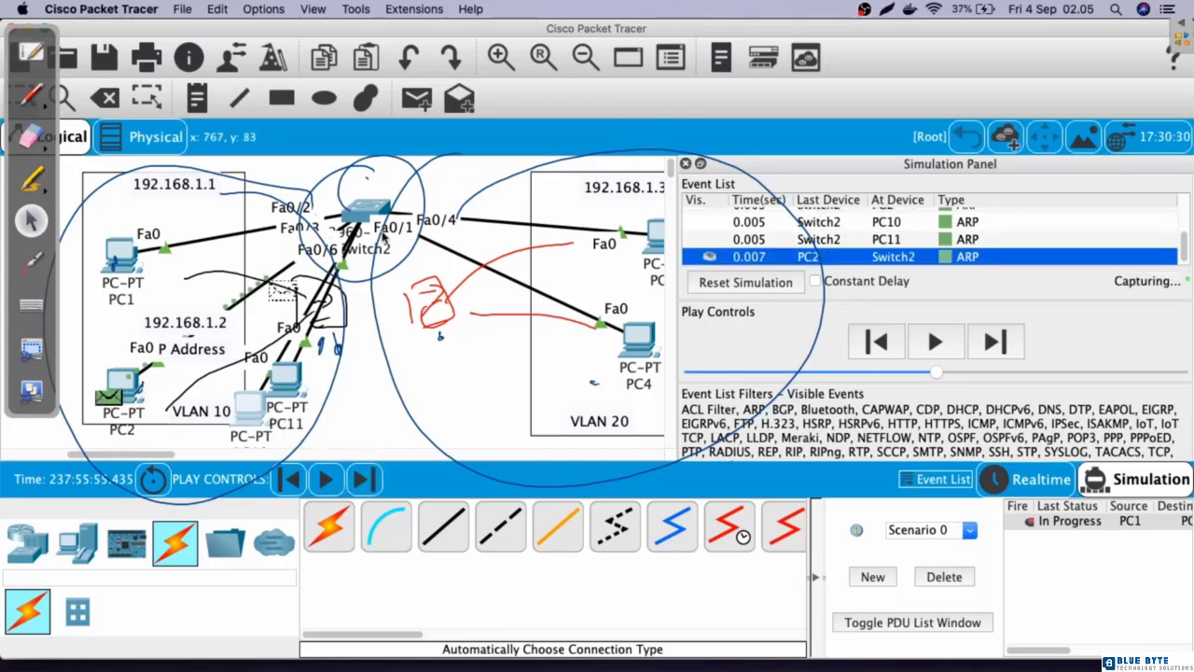
left_click(365, 479)
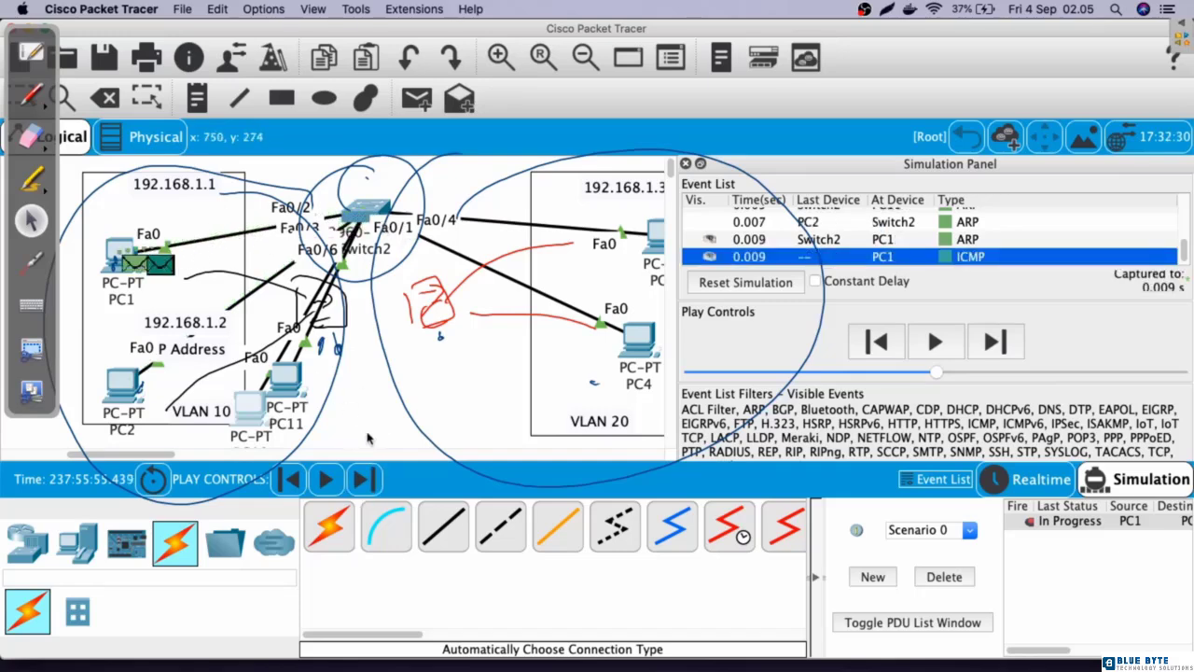
Step the simulation event by event through the ICMP exchange from PC1 to PC2 and back to PC1.
left_click(365, 479)
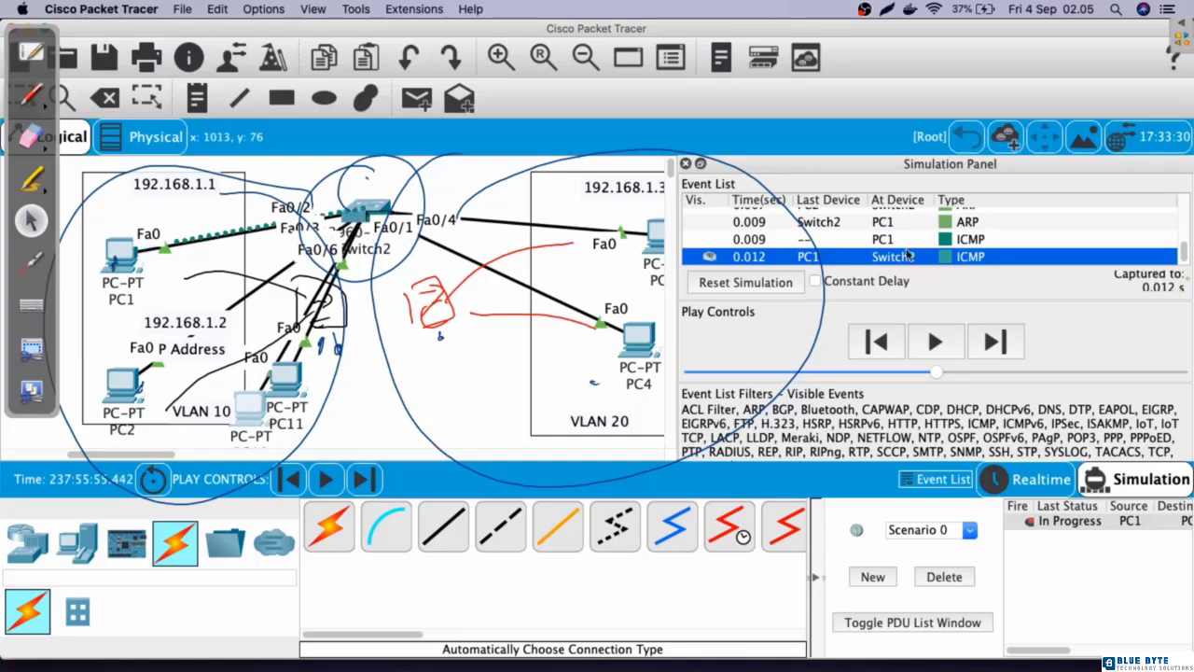
left_click(364, 479)
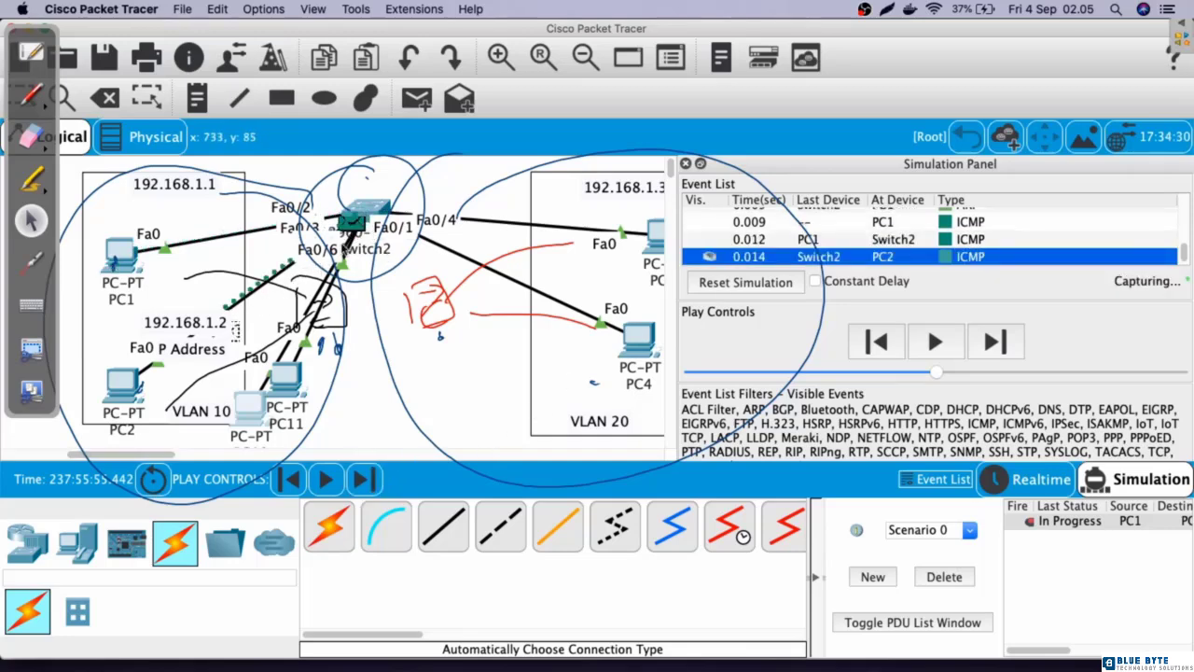
left_click(365, 479)
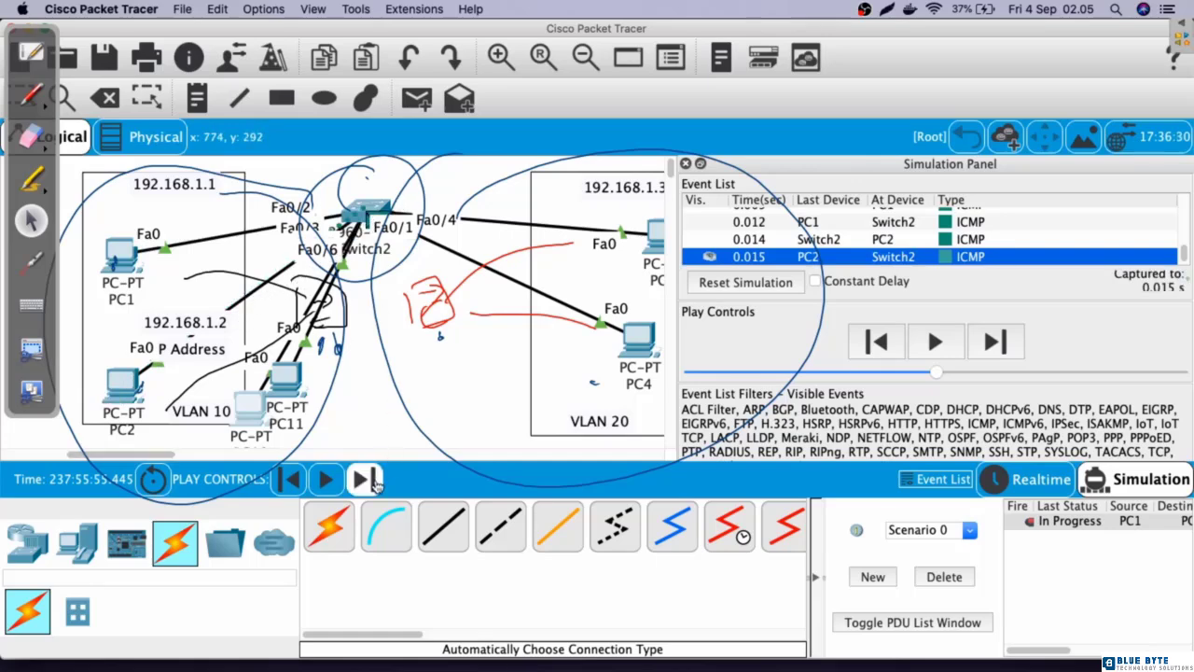
left_click(365, 479)
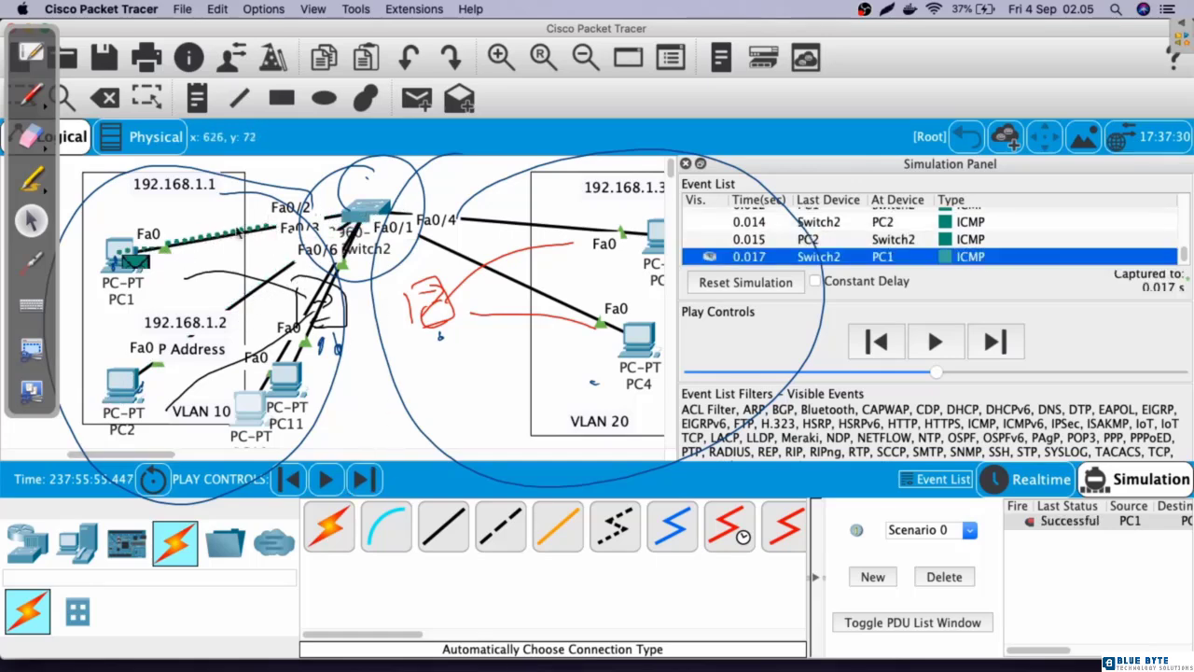